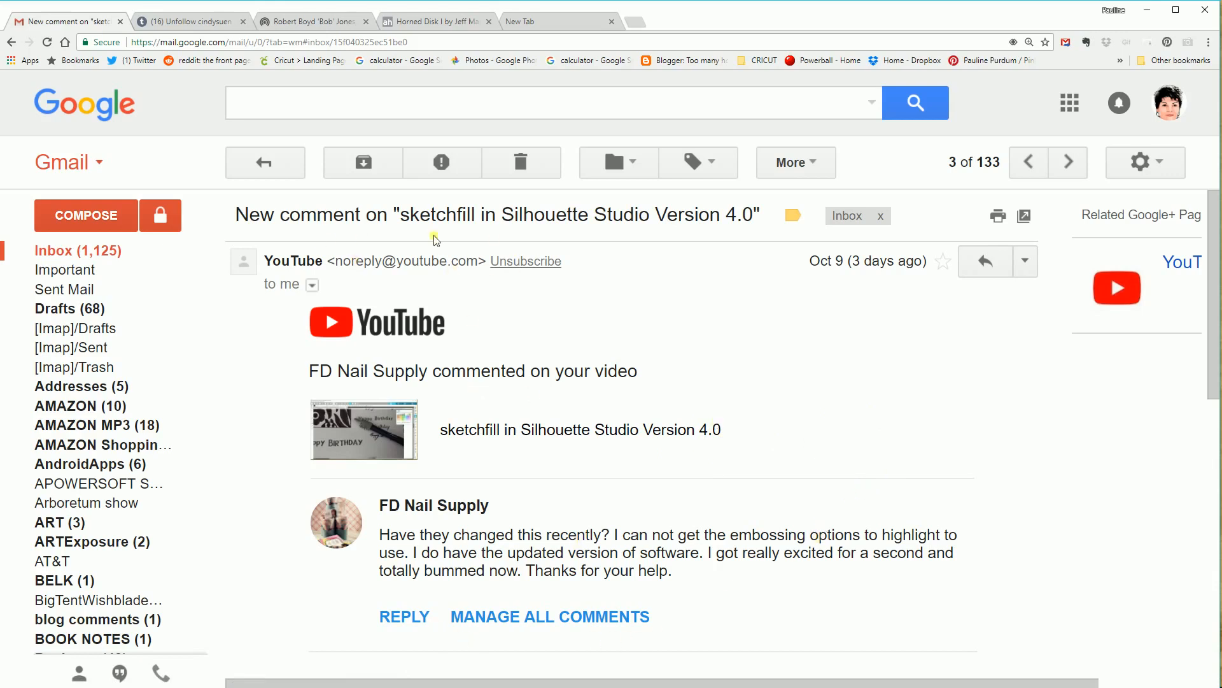
- Switch from the browser to Silhouette Studio and check the program's version and edition information
{"action": "left_click", "coordinate": [1147, 10]}
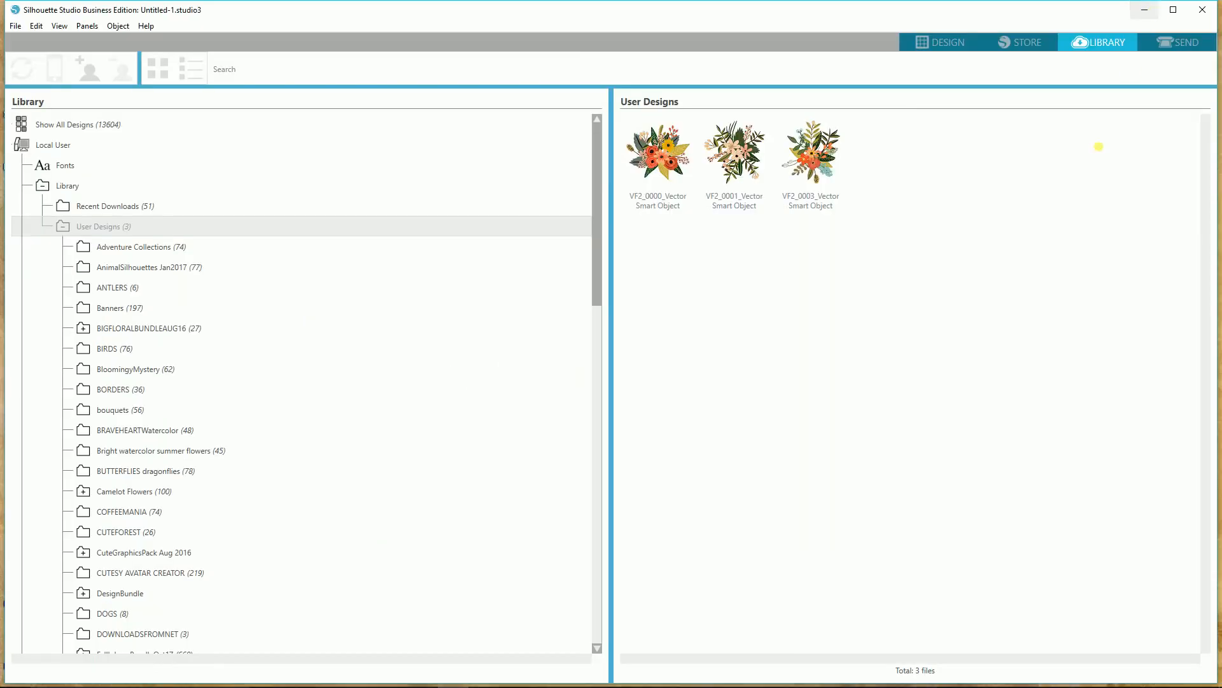
{"action": "left_click", "coordinate": [146, 26]}
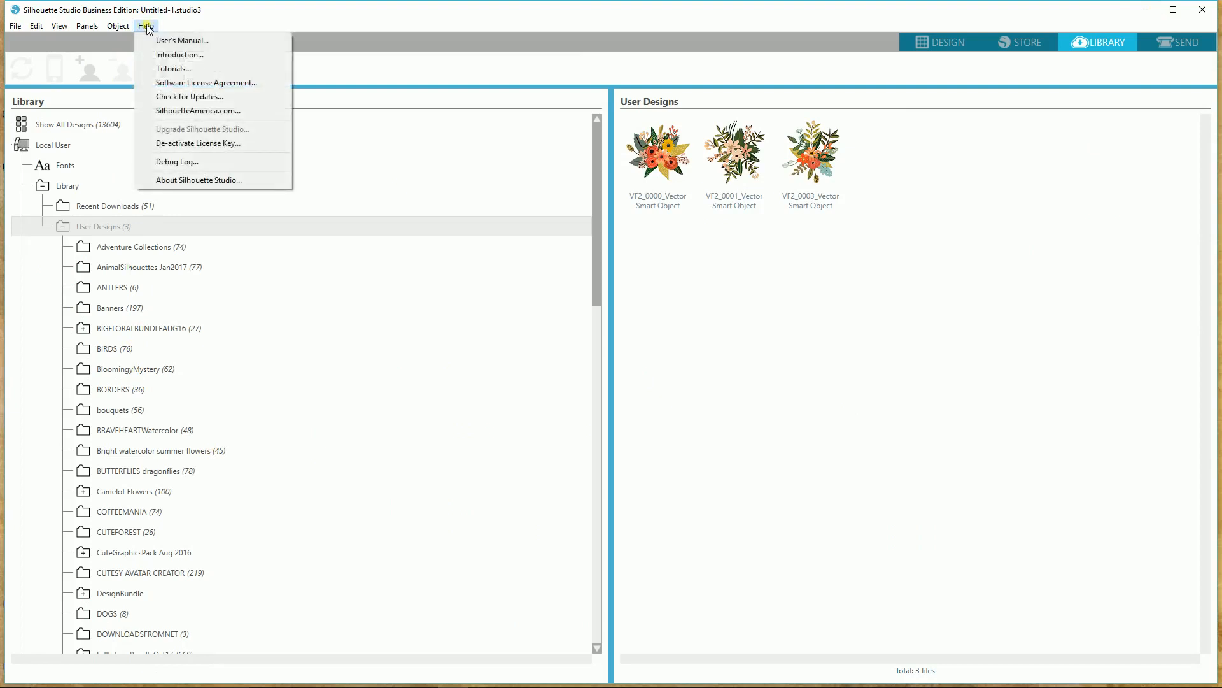
{"action": "left_click", "coordinate": [182, 180]}
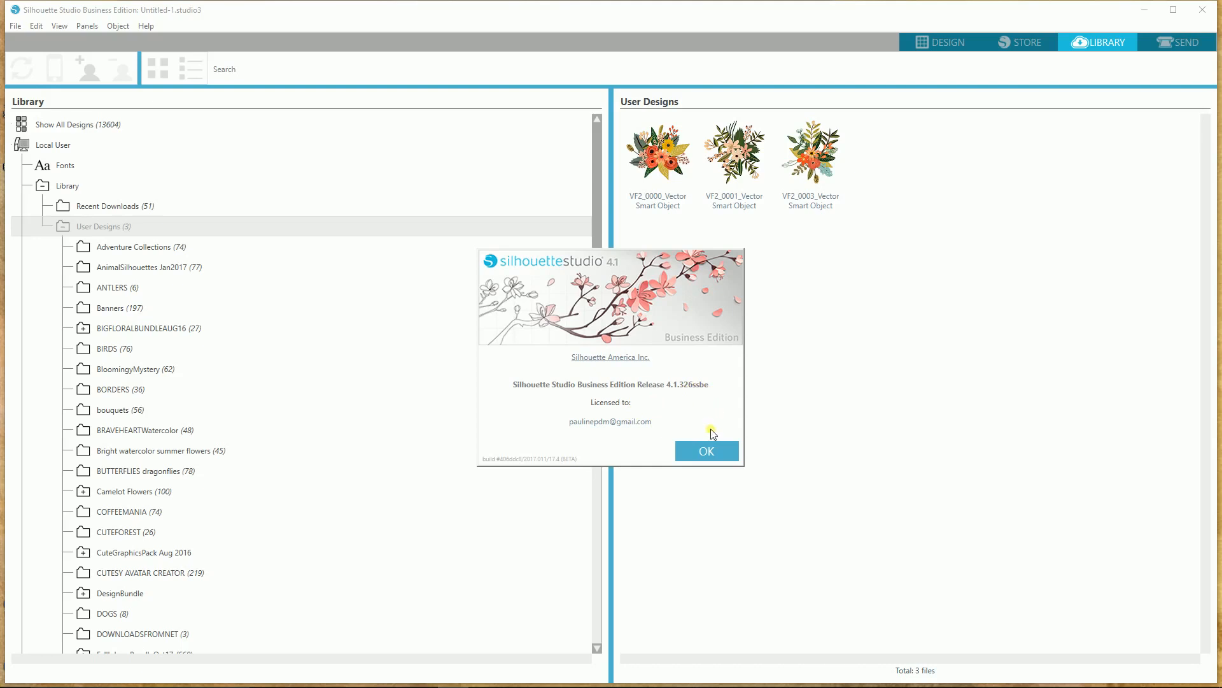
{"action": "left_click", "coordinate": [711, 452]}
{"action": "left_click", "coordinate": [709, 452]}
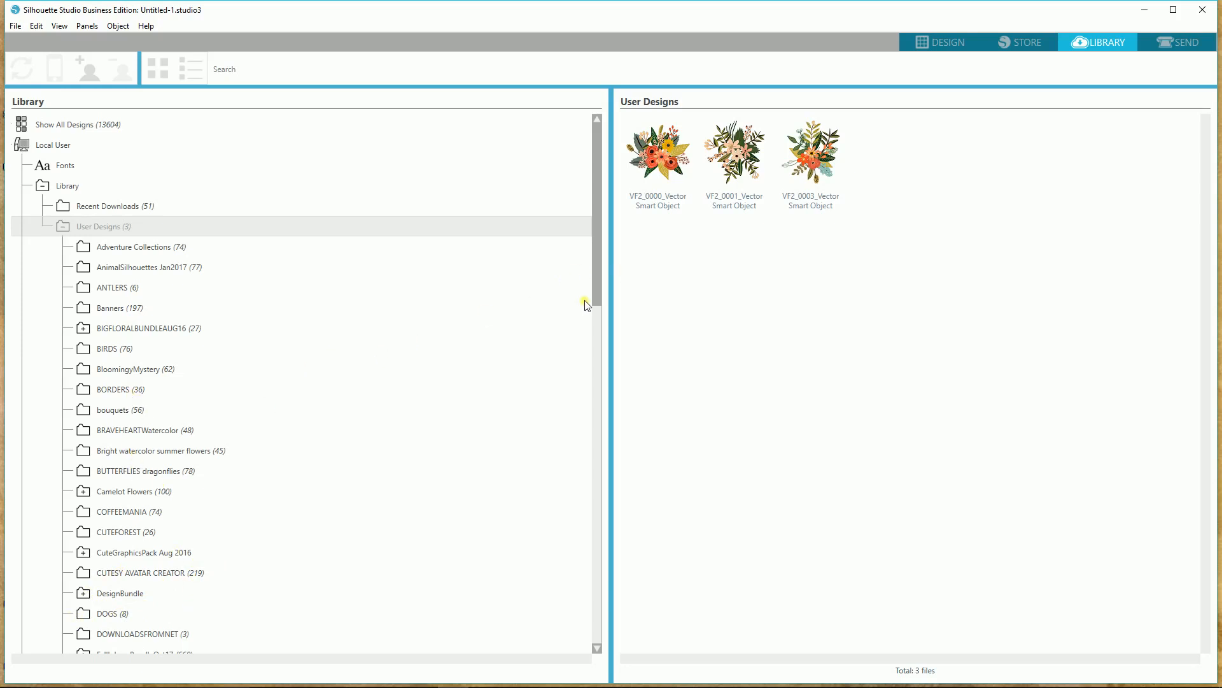
- Examine the design folders and the cloud account section throughout the library tree
{"action": "scroll", "coordinate": [597, 299], "scroll_direction": "down", "scroll_amount": 4}
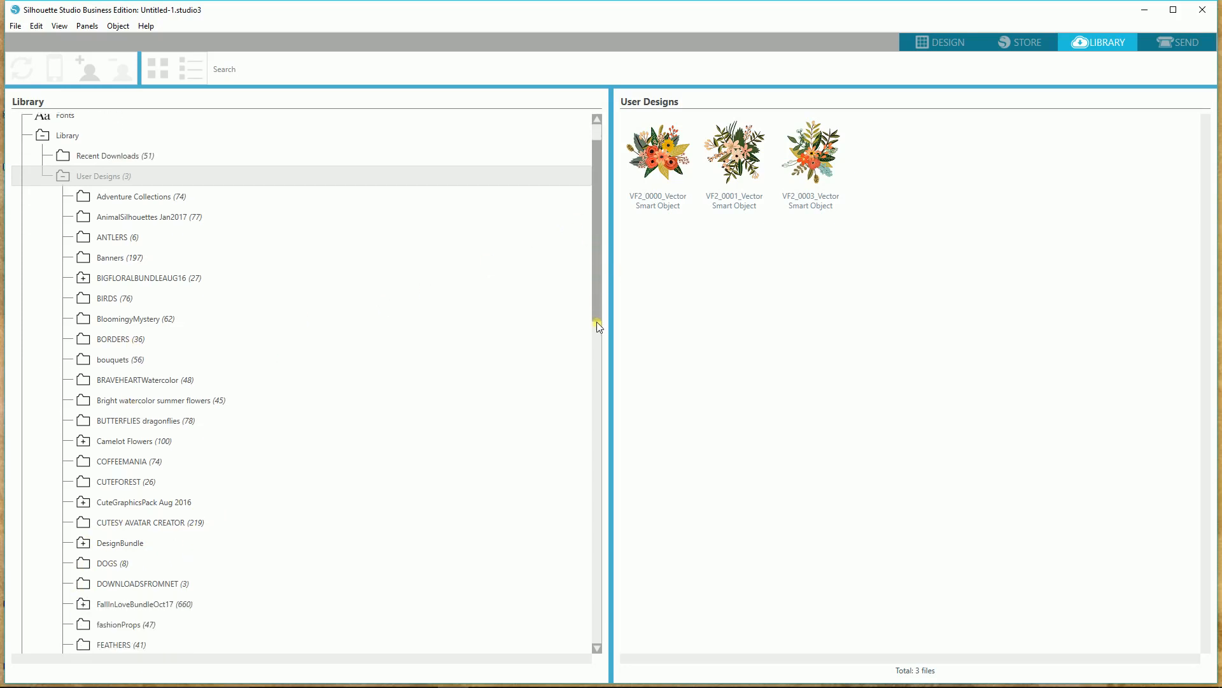
{"action": "scroll", "coordinate": [590, 352], "scroll_direction": "down", "scroll_amount": 4}
{"action": "scroll", "coordinate": [588, 357], "scroll_direction": "down", "scroll_amount": 3}
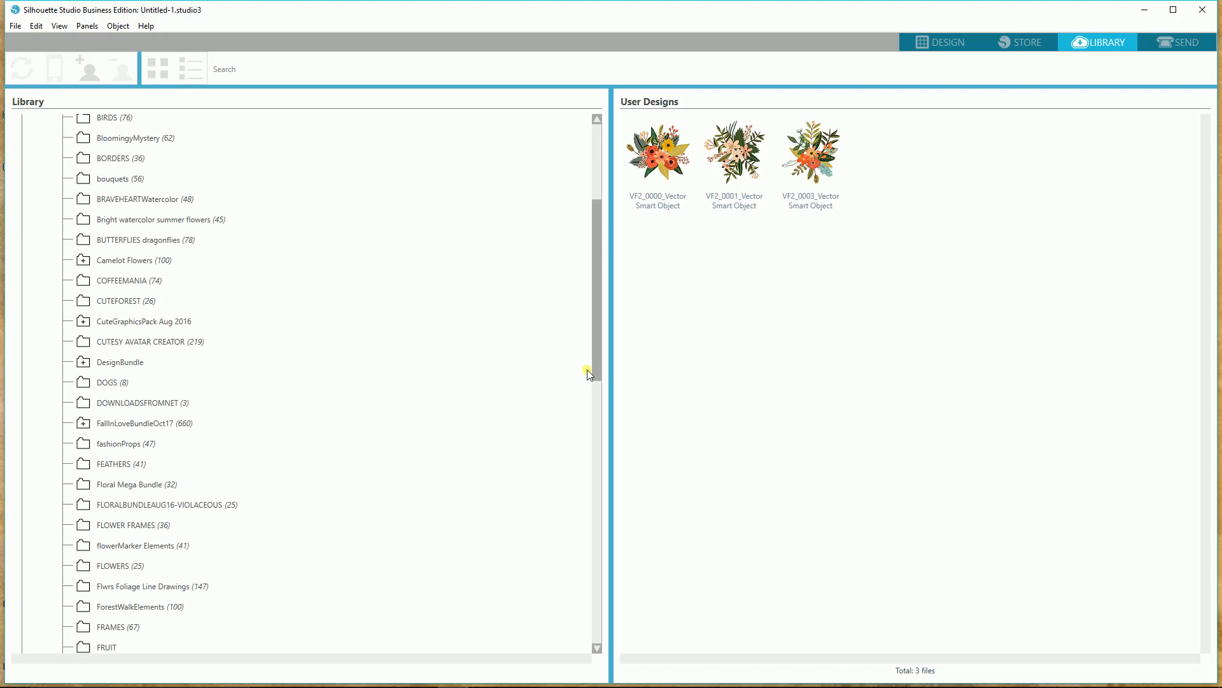
{"action": "scroll", "coordinate": [588, 377], "scroll_direction": "down", "scroll_amount": 2}
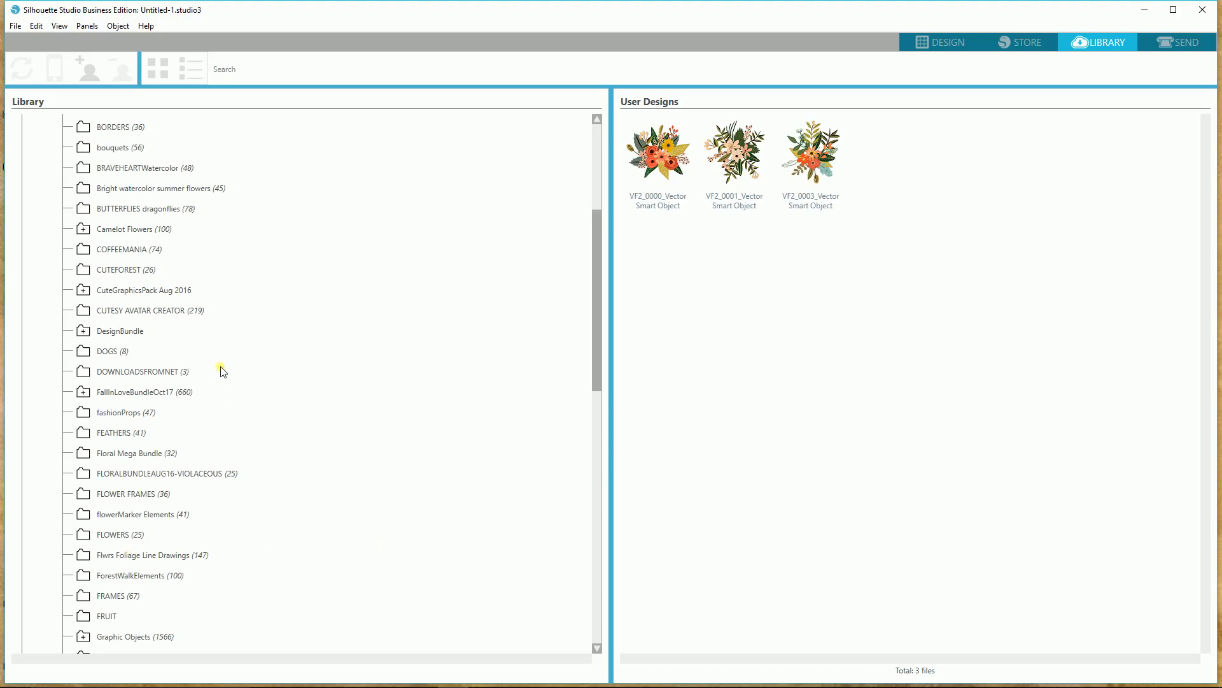
{"action": "left_click_drag", "start_coordinate": [595, 341], "coordinate": [598, 196]}
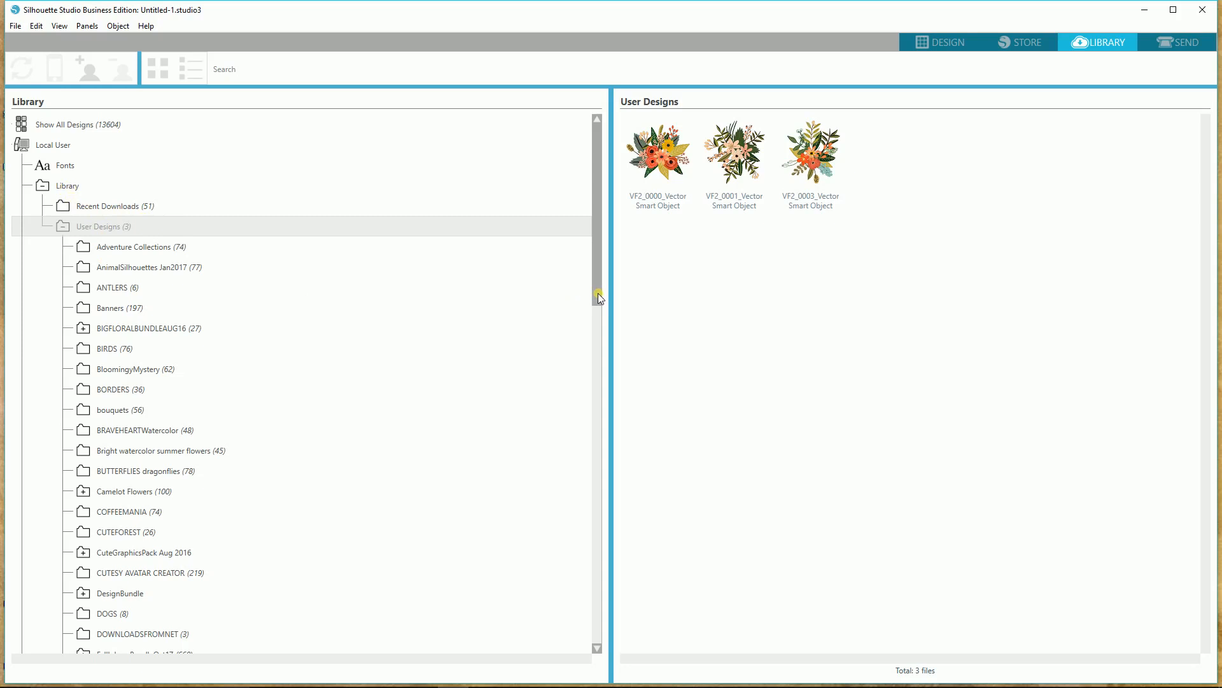
{"action": "scroll", "coordinate": [594, 411], "scroll_direction": "down", "scroll_amount": 11}
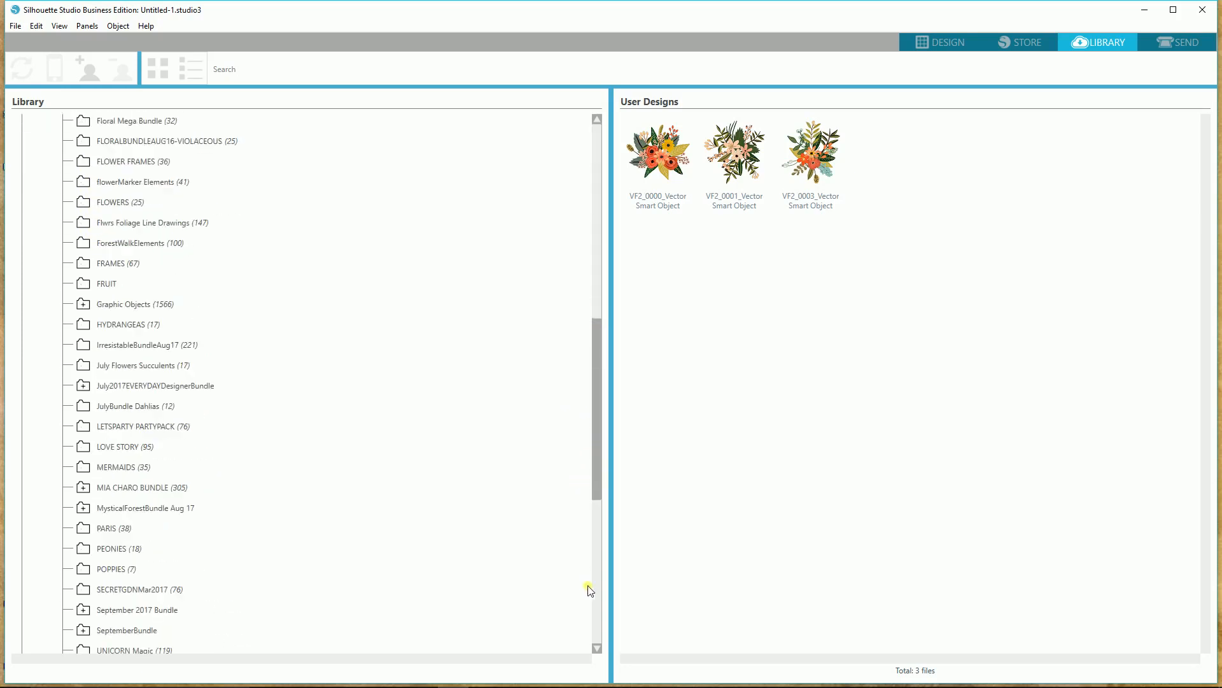
{"action": "scroll", "coordinate": [587, 586], "scroll_direction": "down", "scroll_amount": 7}
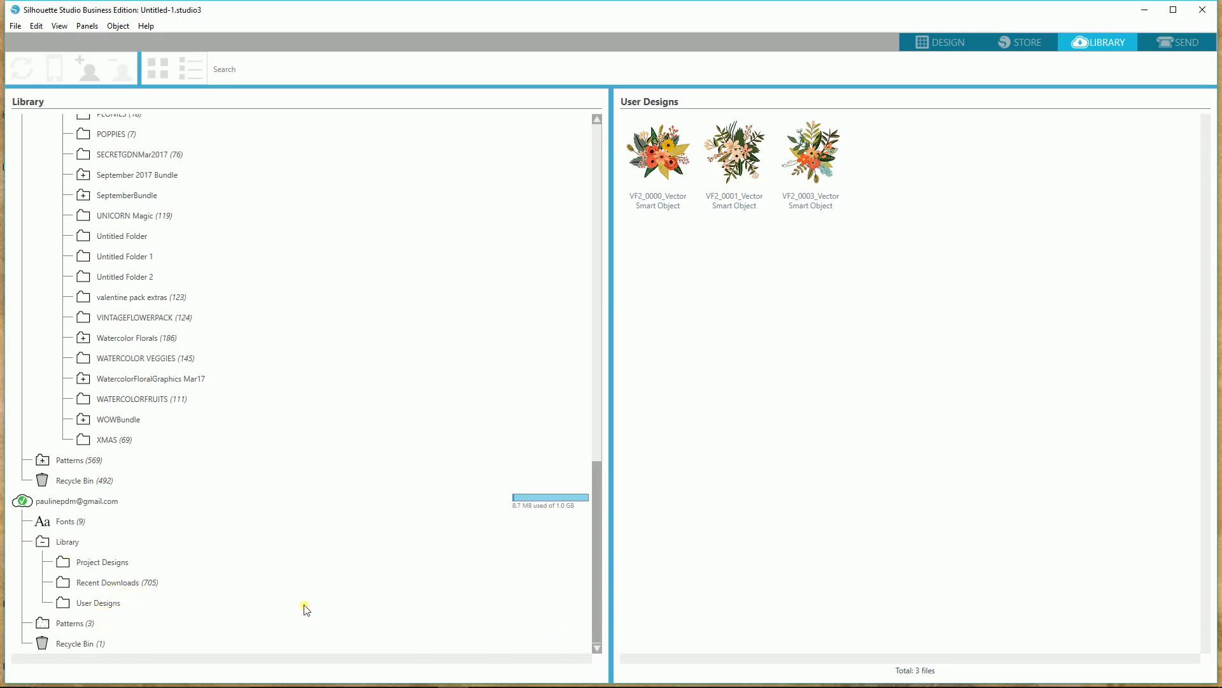
{"action": "left_click_drag", "start_coordinate": [596, 551], "coordinate": [594, 401]}
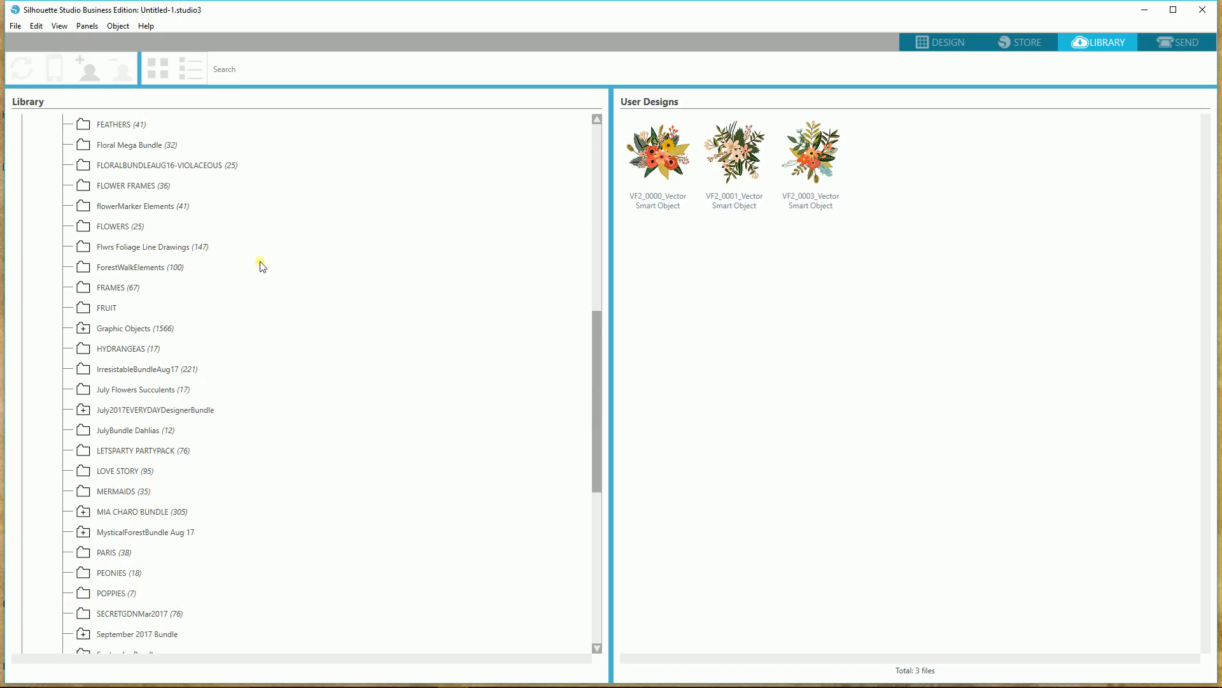
{"action": "left_click_drag", "start_coordinate": [595, 368], "coordinate": [596, 269]}
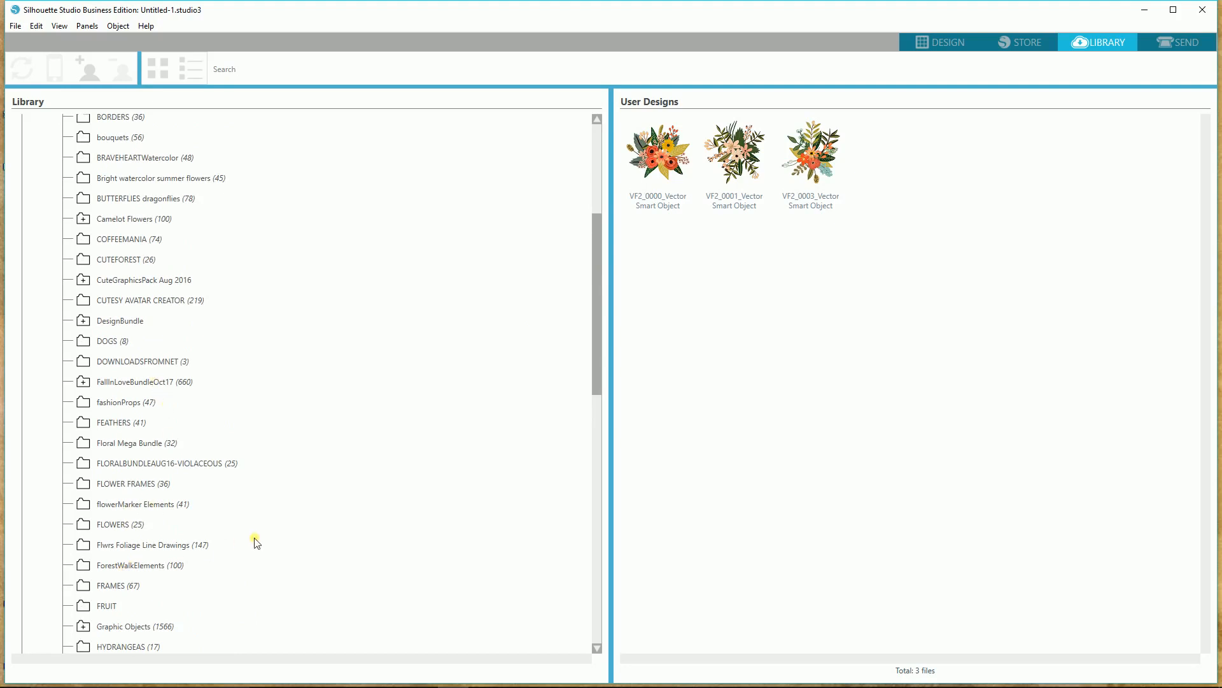
- Show the Graphic Objects folder's designs and widen the thumbnail area by narrowing the folder tree
{"action": "scroll", "coordinate": [256, 543], "scroll_direction": "down", "scroll_amount": 1}
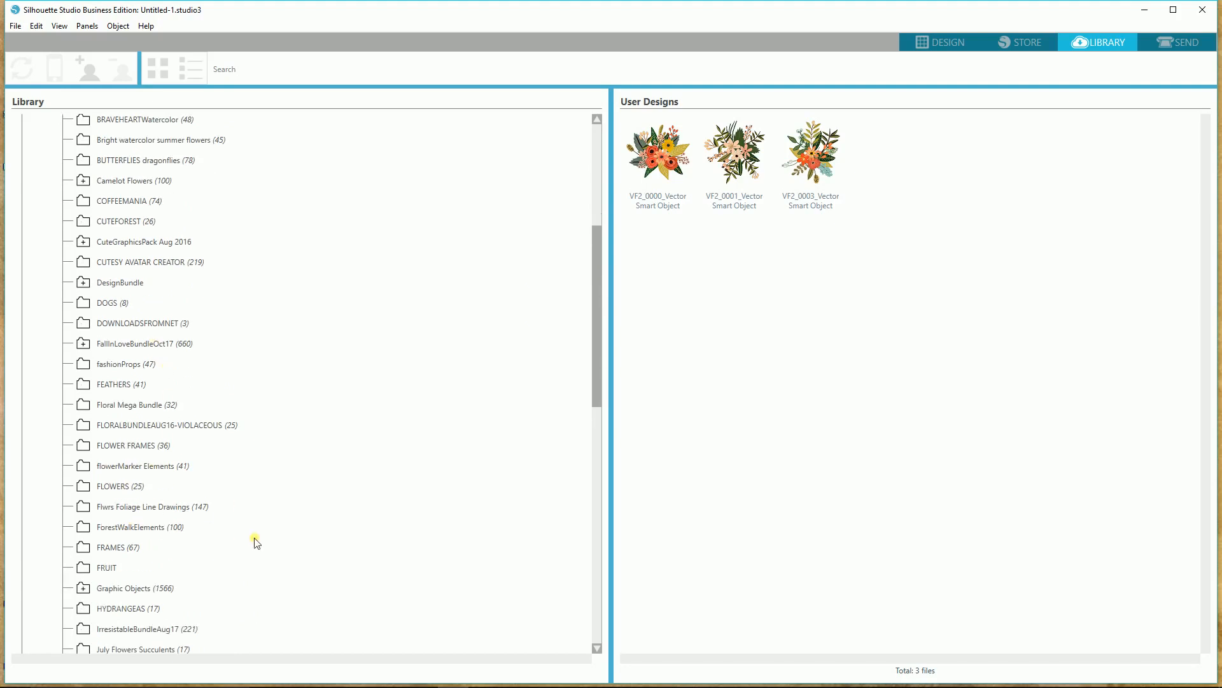
{"action": "left_click", "coordinate": [128, 592]}
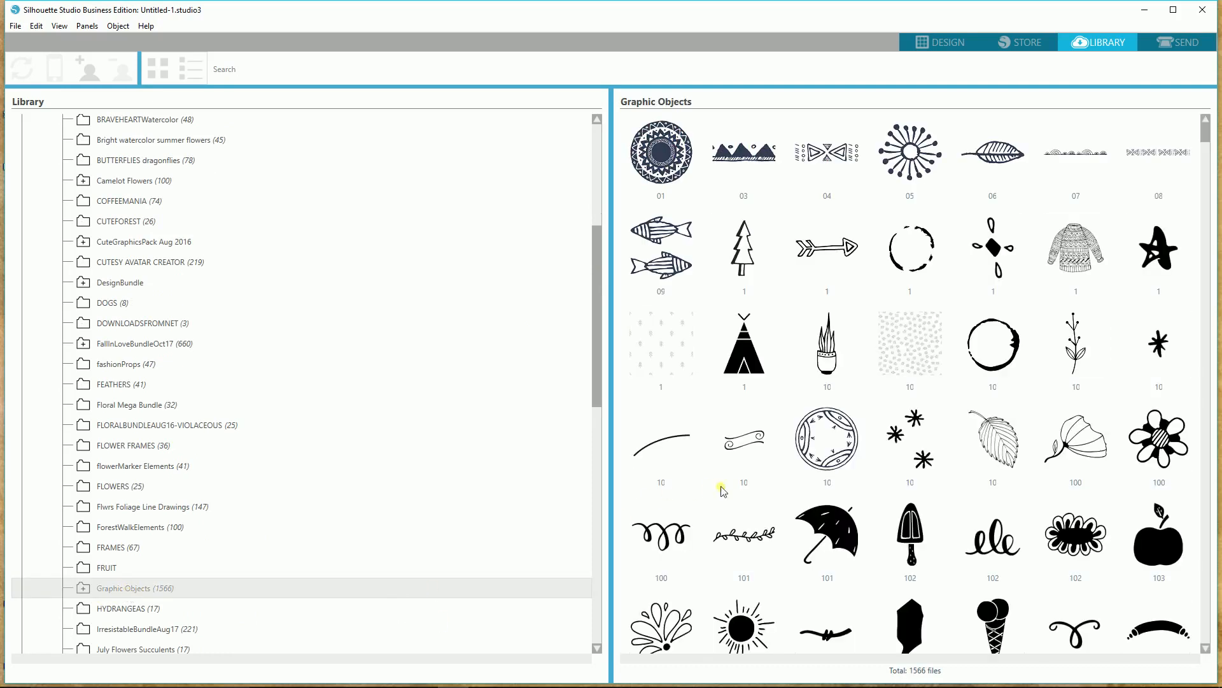
{"action": "left_click_drag", "start_coordinate": [613, 498], "coordinate": [295, 527]}
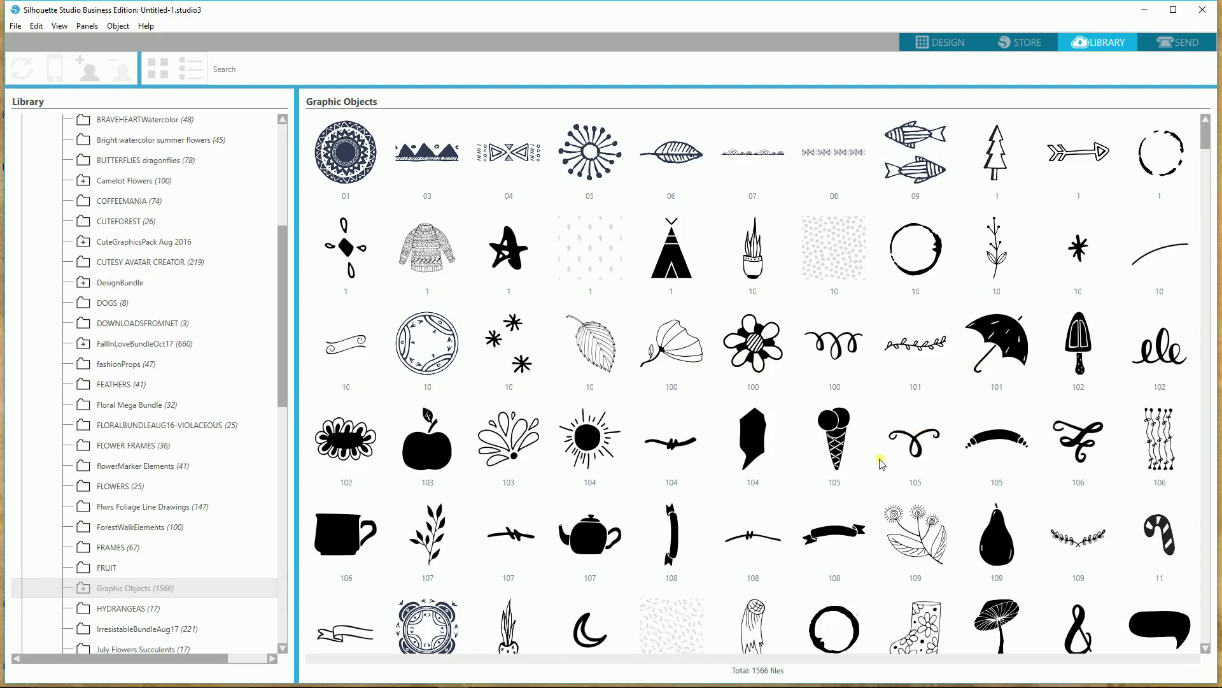
- Find the black bird design 128 among the Graphic Objects and open it in the design workspace
{"action": "scroll", "coordinate": [961, 482], "scroll_direction": "down", "scroll_amount": 4}
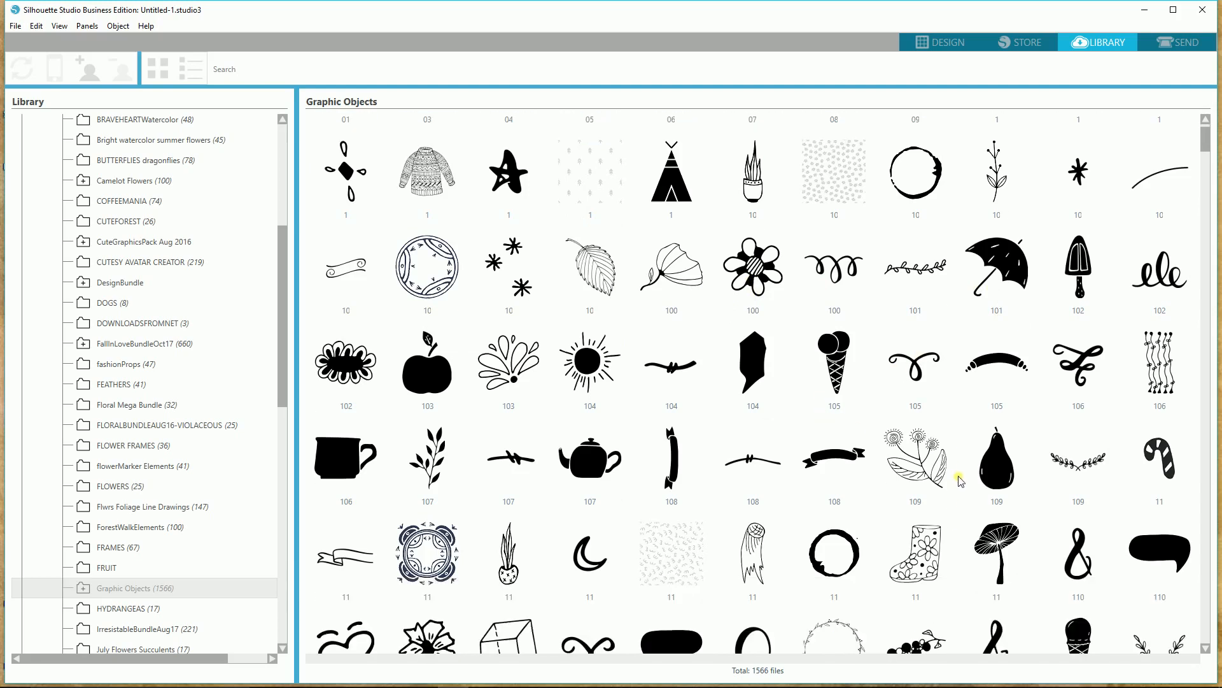
{"action": "scroll", "coordinate": [947, 479], "scroll_direction": "down", "scroll_amount": 2}
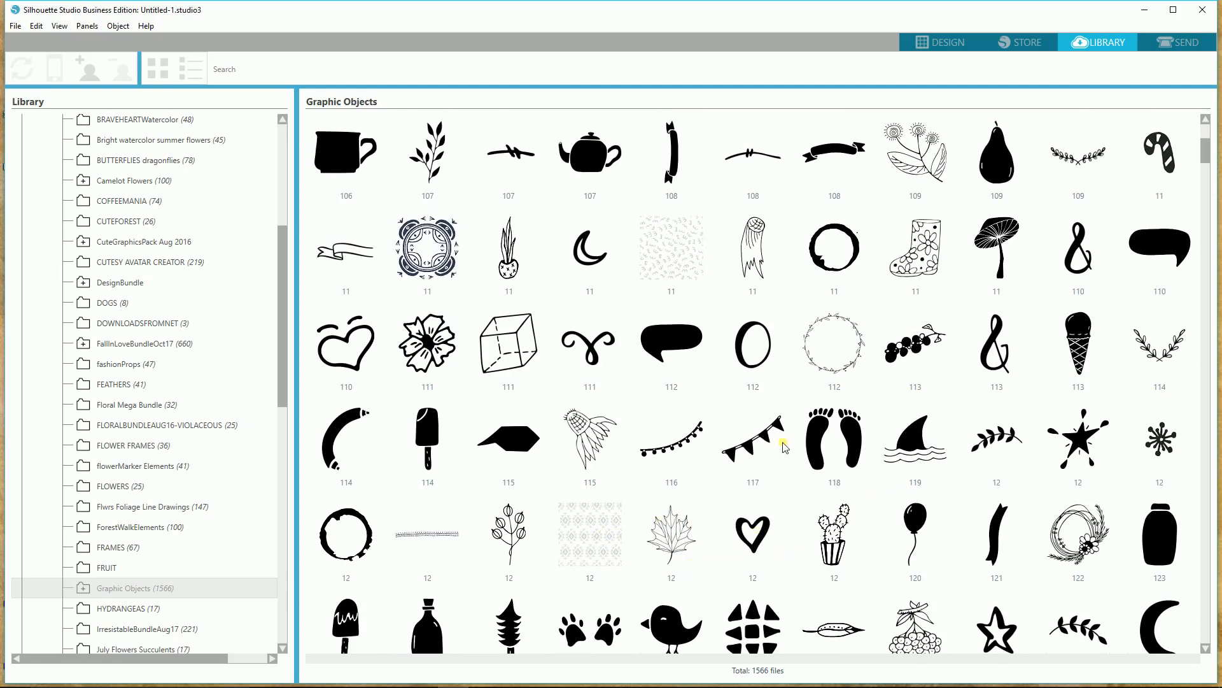
{"action": "scroll", "coordinate": [628, 541], "scroll_direction": "down", "scroll_amount": 1}
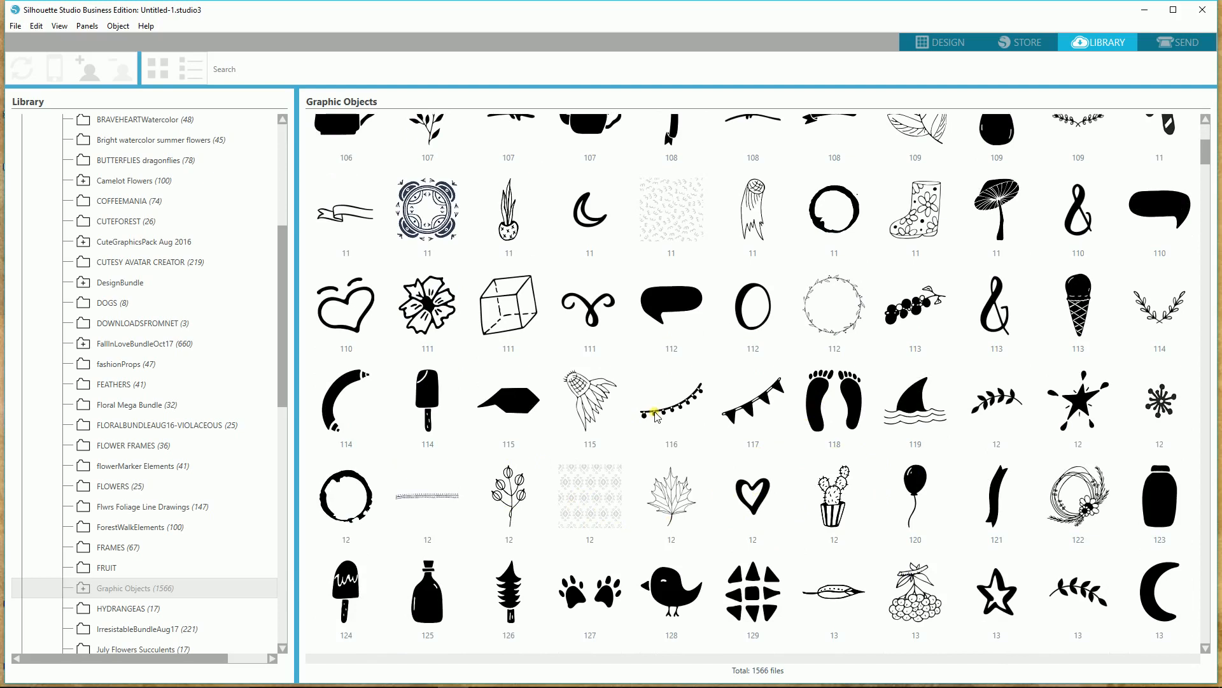
{"action": "scroll", "coordinate": [656, 421], "scroll_direction": "down", "scroll_amount": 5}
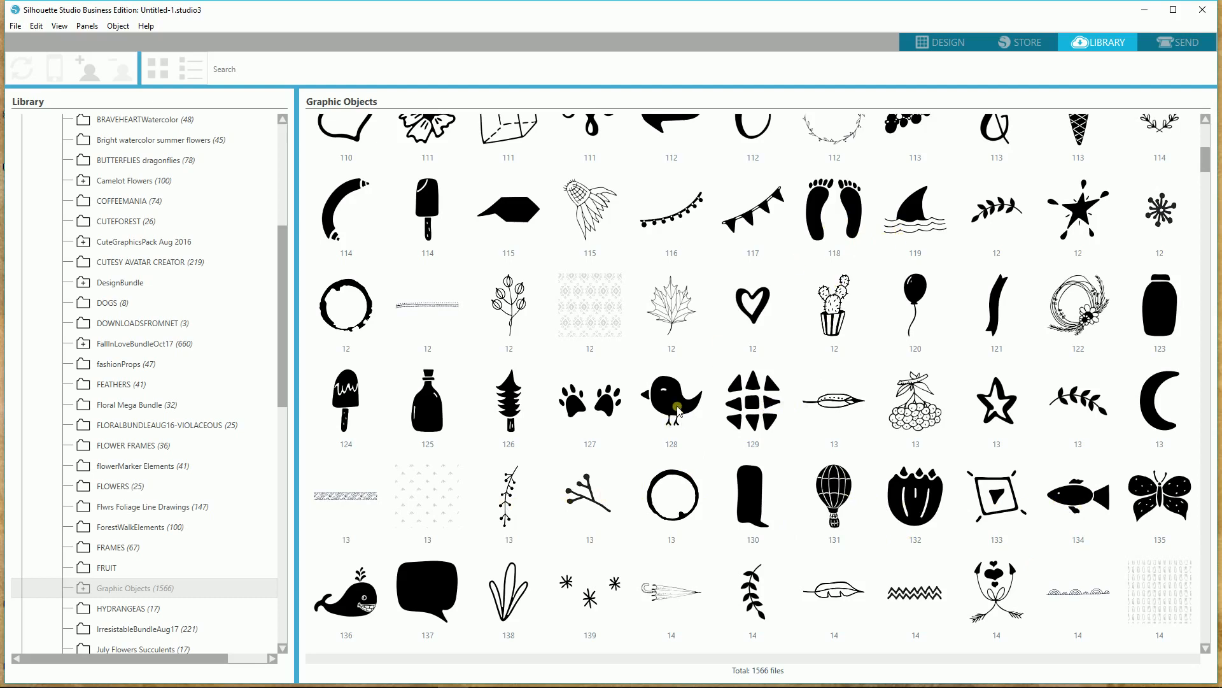
{"action": "left_click", "coordinate": [675, 418]}
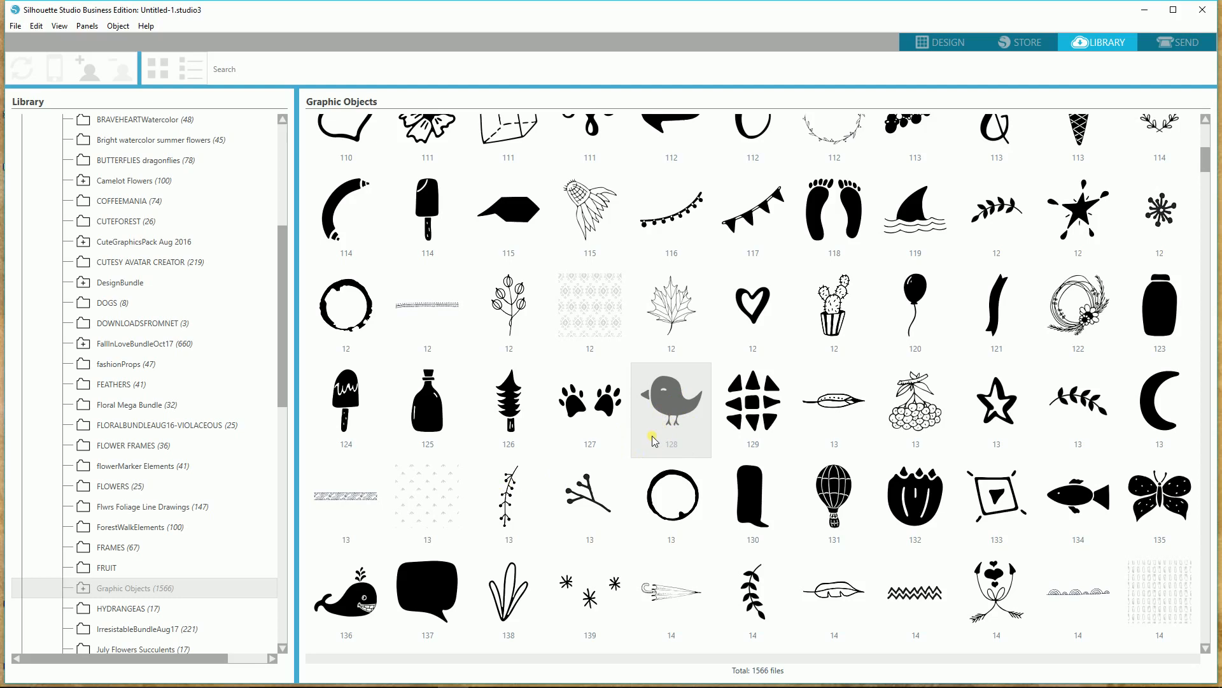
{"action": "double_click", "coordinate": [672, 409]}
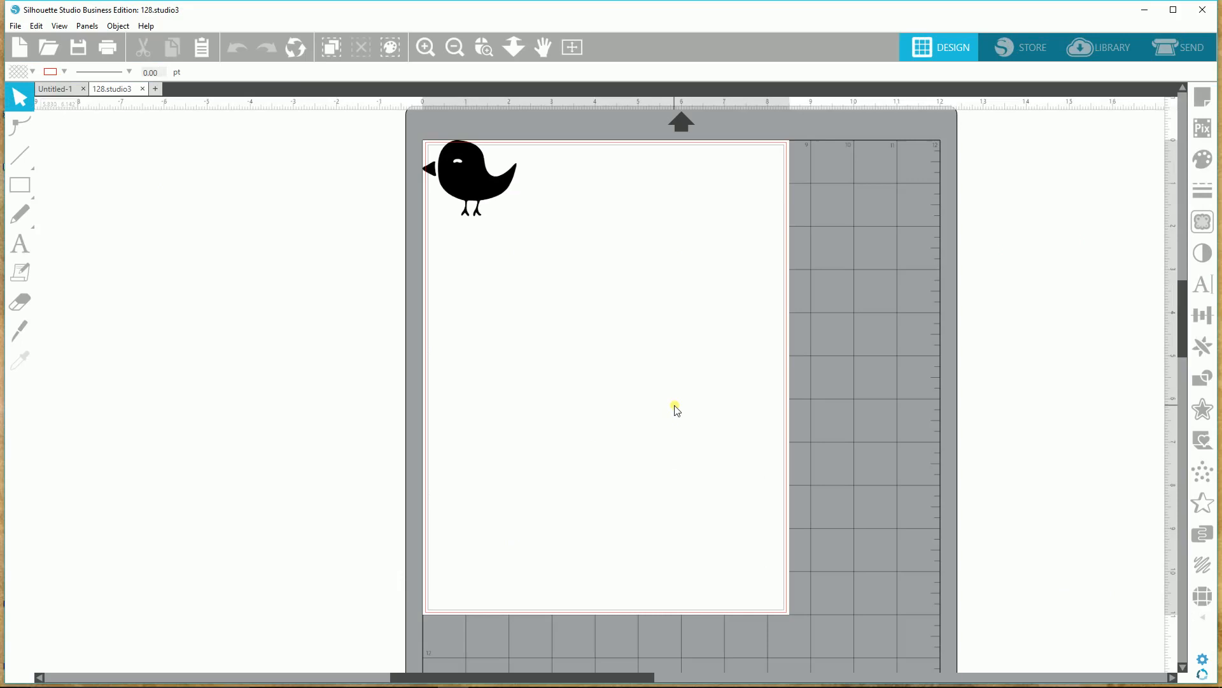
- Move the bird away from the page corner and select a trace area about 3 by 2.3 in around it
{"action": "left_click_drag", "start_coordinate": [482, 203], "coordinate": [572, 308]}
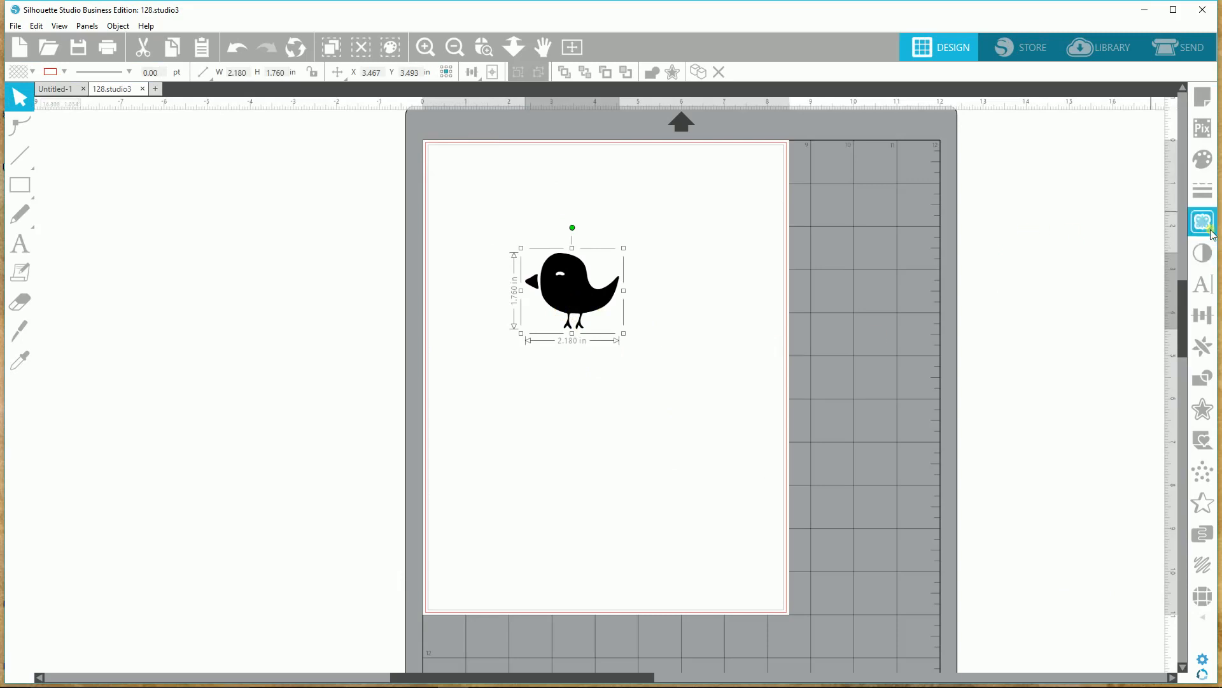
{"action": "left_click", "coordinate": [752, 271]}
{"action": "left_click", "coordinate": [1203, 222]}
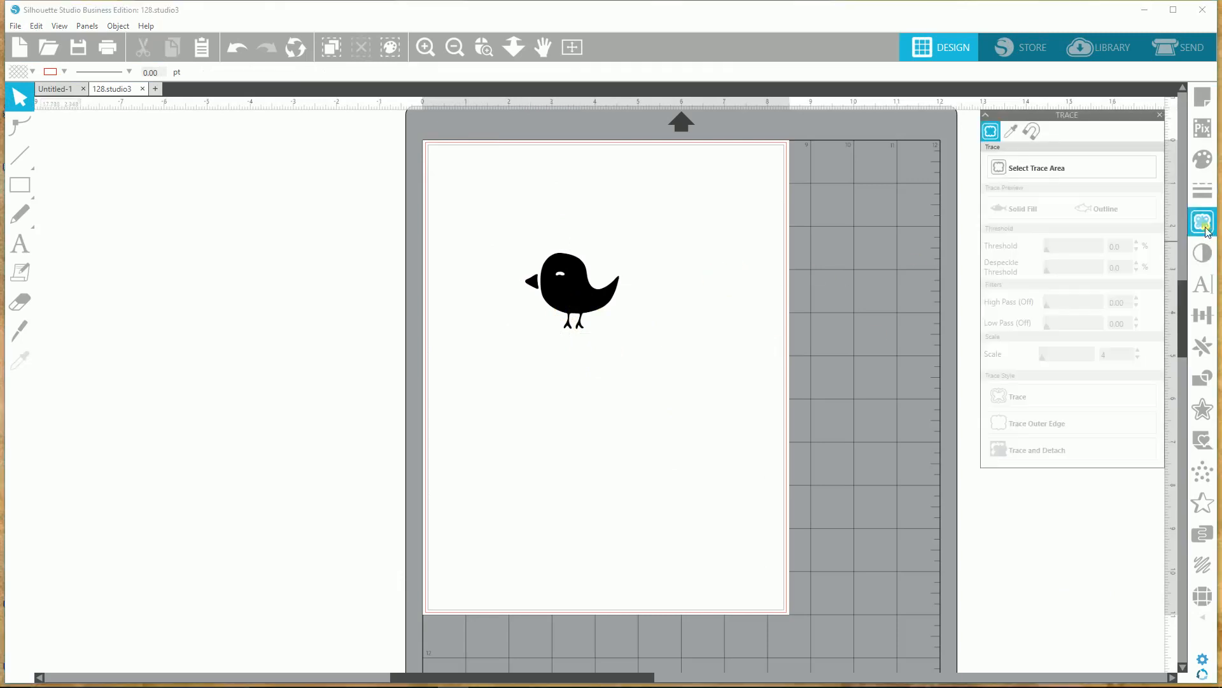
{"action": "left_click", "coordinate": [1046, 177]}
{"action": "mouse_move", "coordinate": [509, 243]}
{"action": "left_mouse_down"}
{"action": "mouse_move", "coordinate": [628, 319]}
{"action": "mouse_move", "coordinate": [638, 344]}
{"action": "left_mouse_up"}
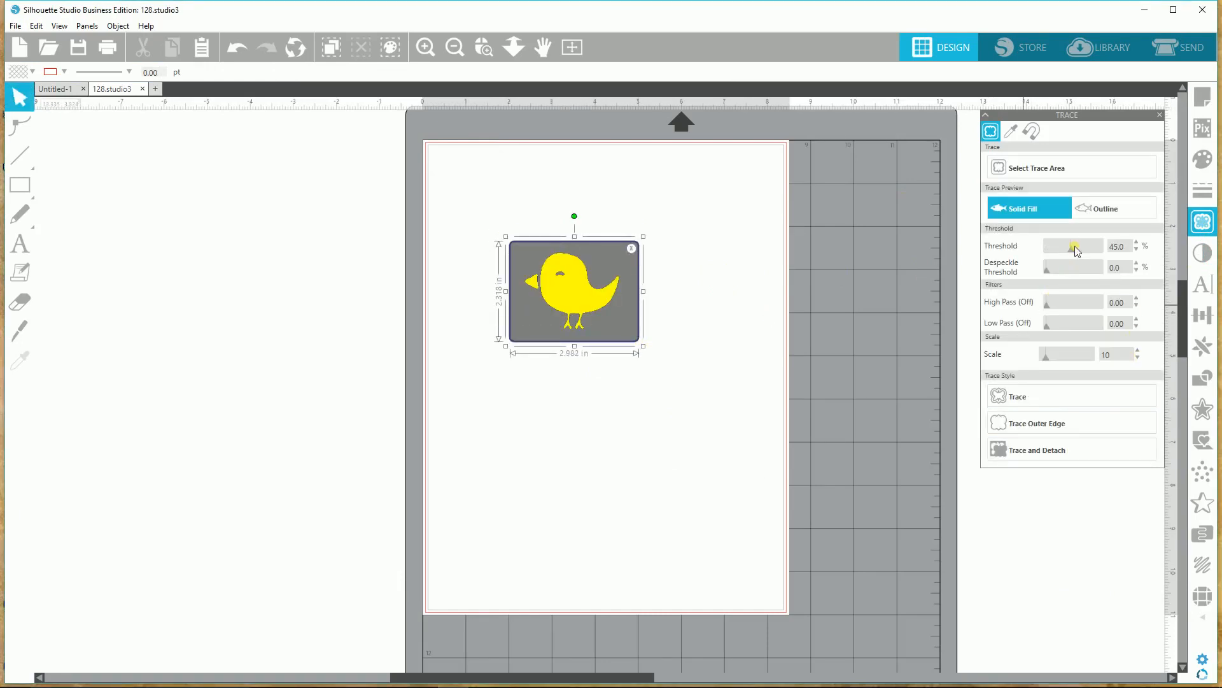
- Raise the trace threshold to 65% and trace the entire bird image
{"action": "left_click_drag", "start_coordinate": [1075, 253], "coordinate": [1083, 249]}
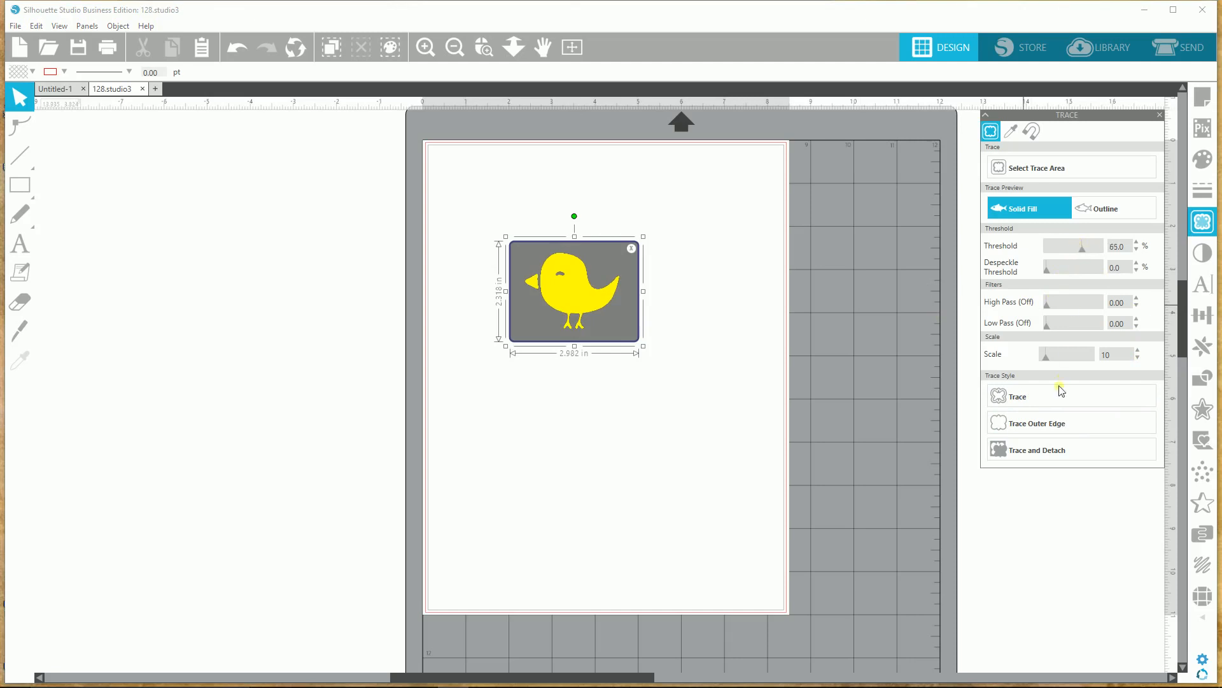
{"action": "left_click", "coordinate": [1030, 398]}
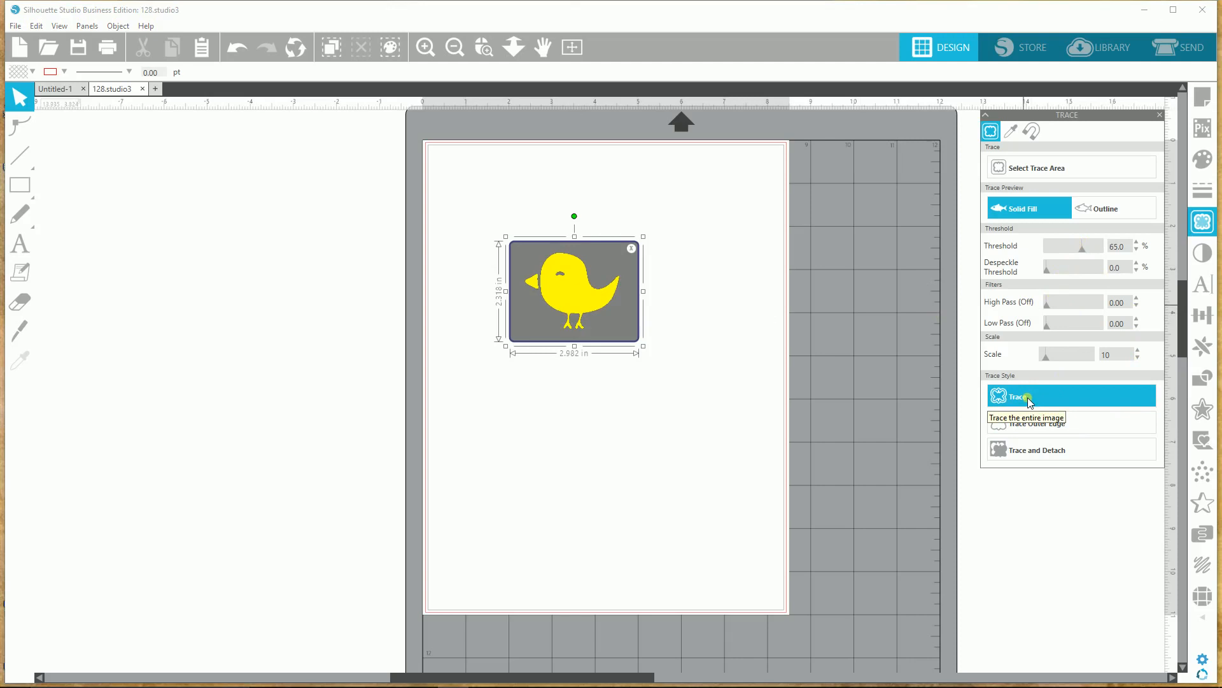
{"action": "left_click", "coordinate": [1028, 398]}
- Move the original black bird off the page and place the traced outline near the page's upper-left corner
{"action": "mouse_move", "coordinate": [576, 298]}
{"action": "left_mouse_down"}
{"action": "mouse_move", "coordinate": [464, 291]}
{"action": "mouse_move", "coordinate": [292, 245]}
{"action": "left_mouse_up"}
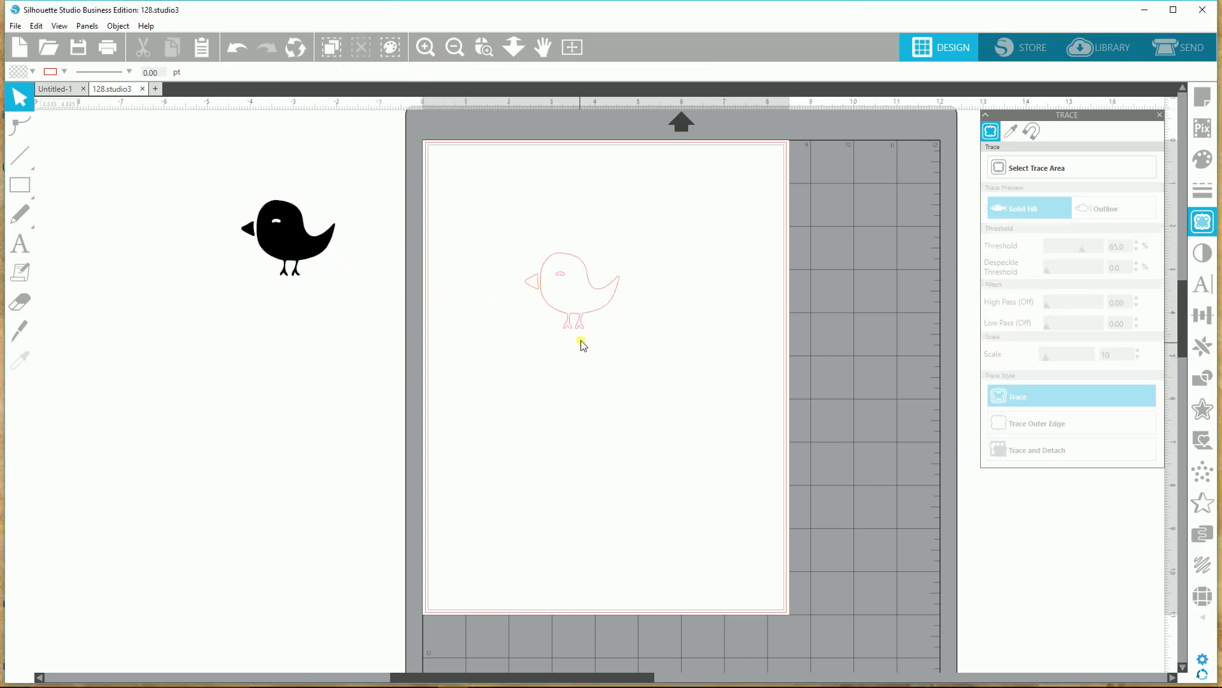
{"action": "left_click_drag", "start_coordinate": [573, 323], "coordinate": [502, 256]}
{"action": "left_click", "coordinate": [515, 309]}
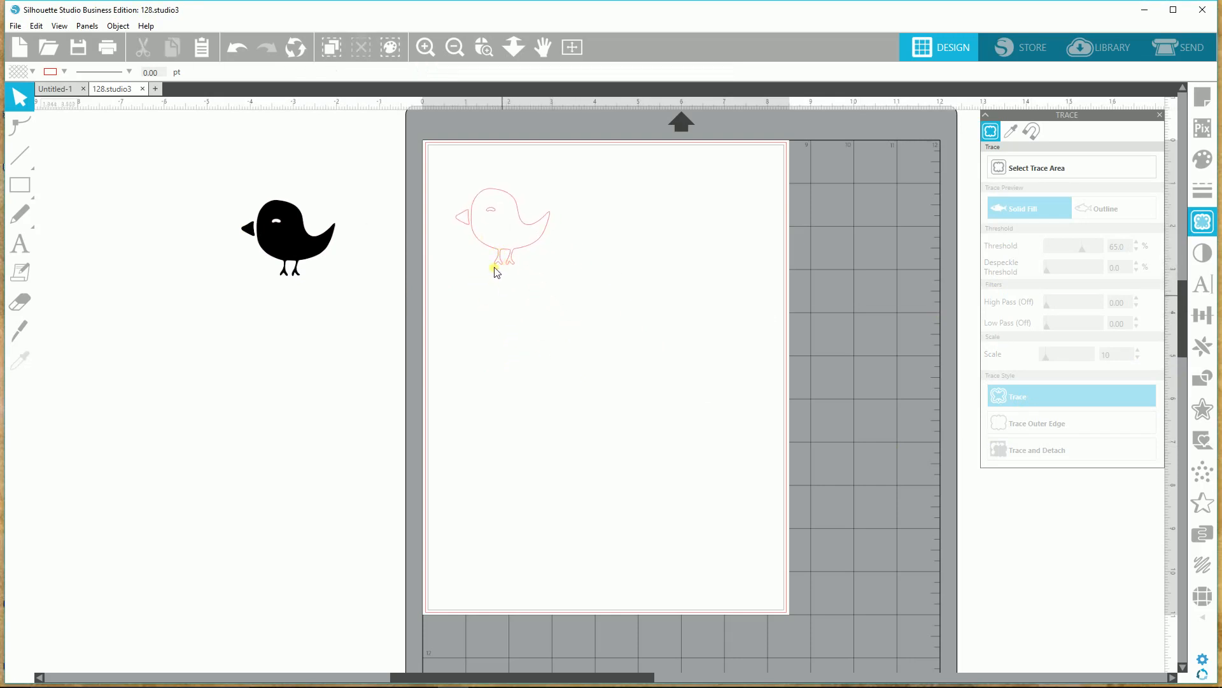
- Make two copies of the traced bird outline and place them beside the first one
{"action": "left_click", "coordinate": [502, 254]}
{"action": "left_click", "coordinate": [173, 48]}
{"action": "left_click", "coordinate": [204, 49]}
{"action": "left_click_drag", "start_coordinate": [562, 269], "coordinate": [746, 228]}
{"action": "left_click_drag", "start_coordinate": [564, 272], "coordinate": [647, 235]}
- Arrange the three bird outlines in an even row across the upper part of the page
{"action": "left_click_drag", "start_coordinate": [726, 222], "coordinate": [725, 241]}
{"action": "left_click_drag", "start_coordinate": [493, 252], "coordinate": [475, 242]}
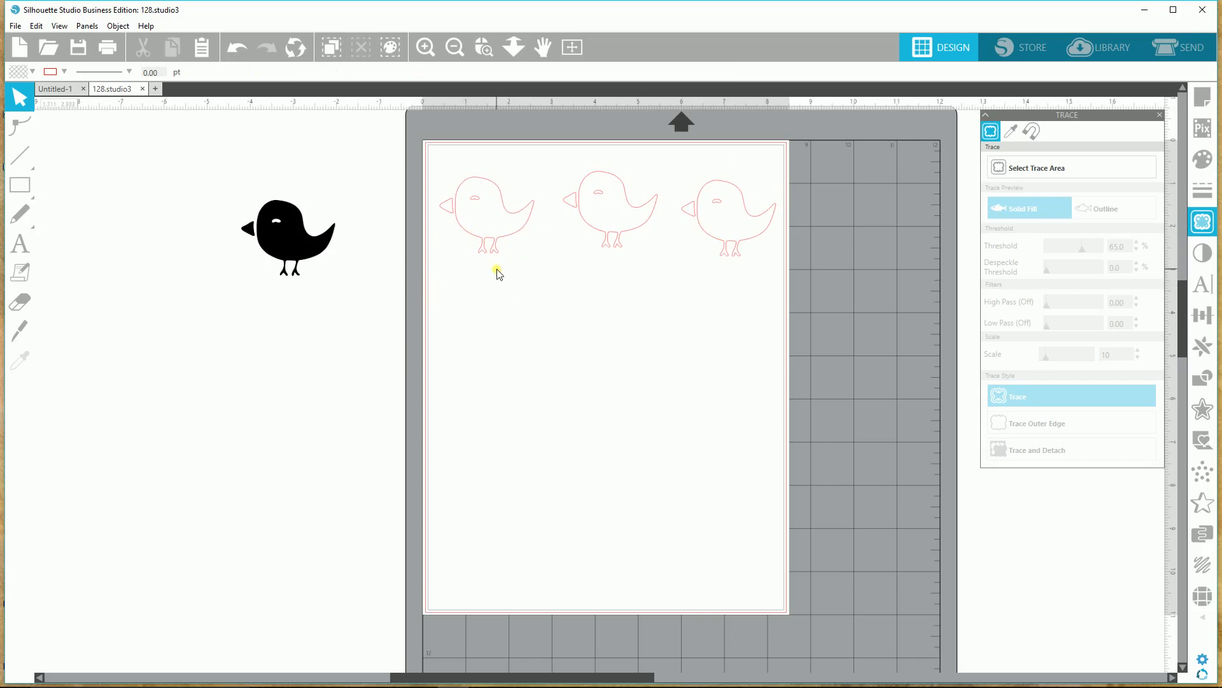
{"action": "left_click_drag", "start_coordinate": [602, 237], "coordinate": [595, 237]}
{"action": "left_click_drag", "start_coordinate": [709, 235], "coordinate": [701, 232]}
{"action": "left_click", "coordinate": [624, 237]}
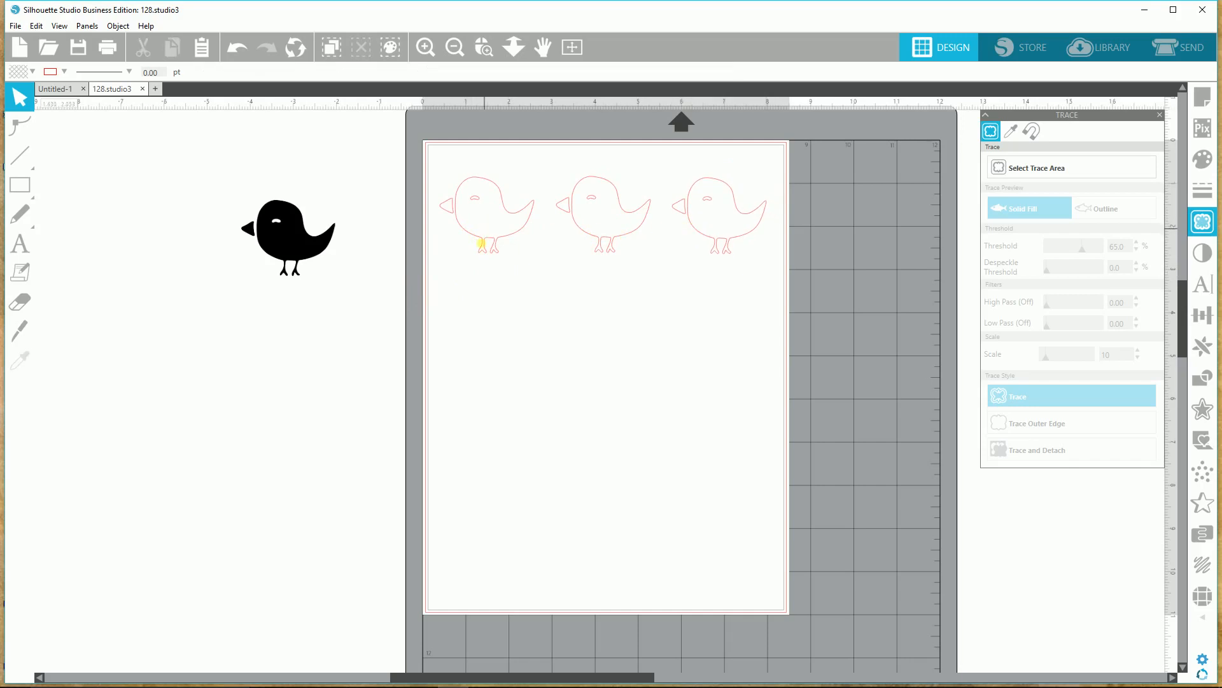
- Add a note reading "Cut File" below the first bird and shrink it to fit its text
{"action": "left_click", "coordinate": [21, 272]}
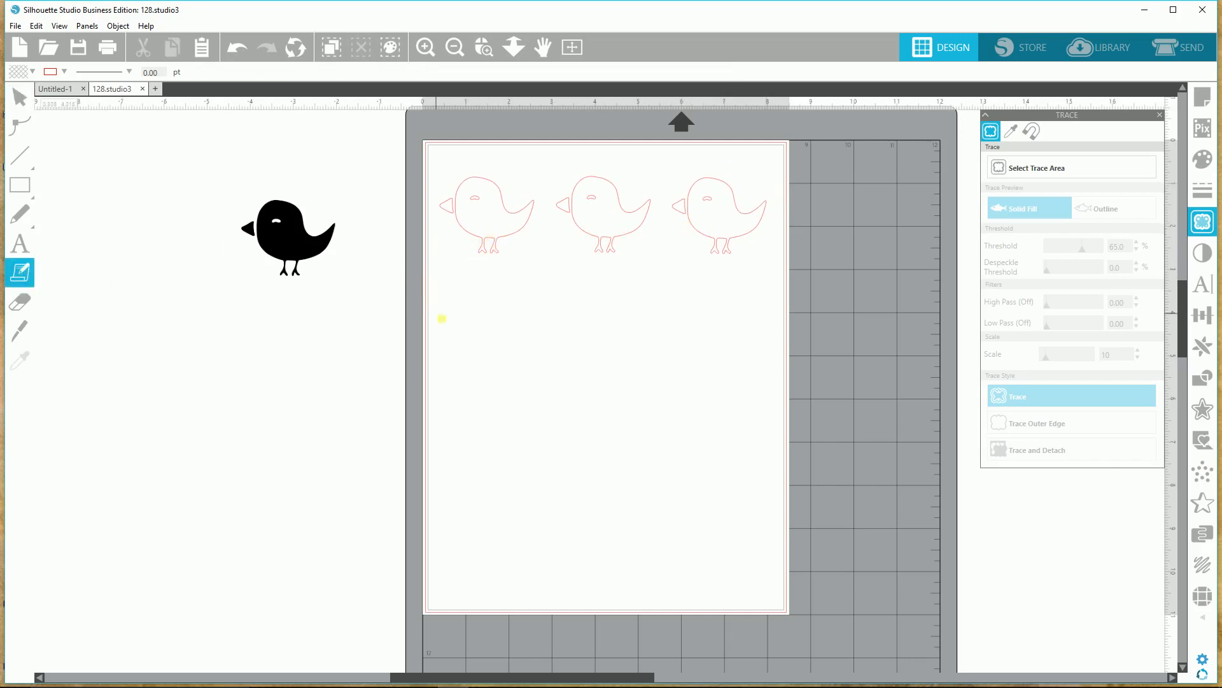
{"action": "left_click", "coordinate": [450, 292]}
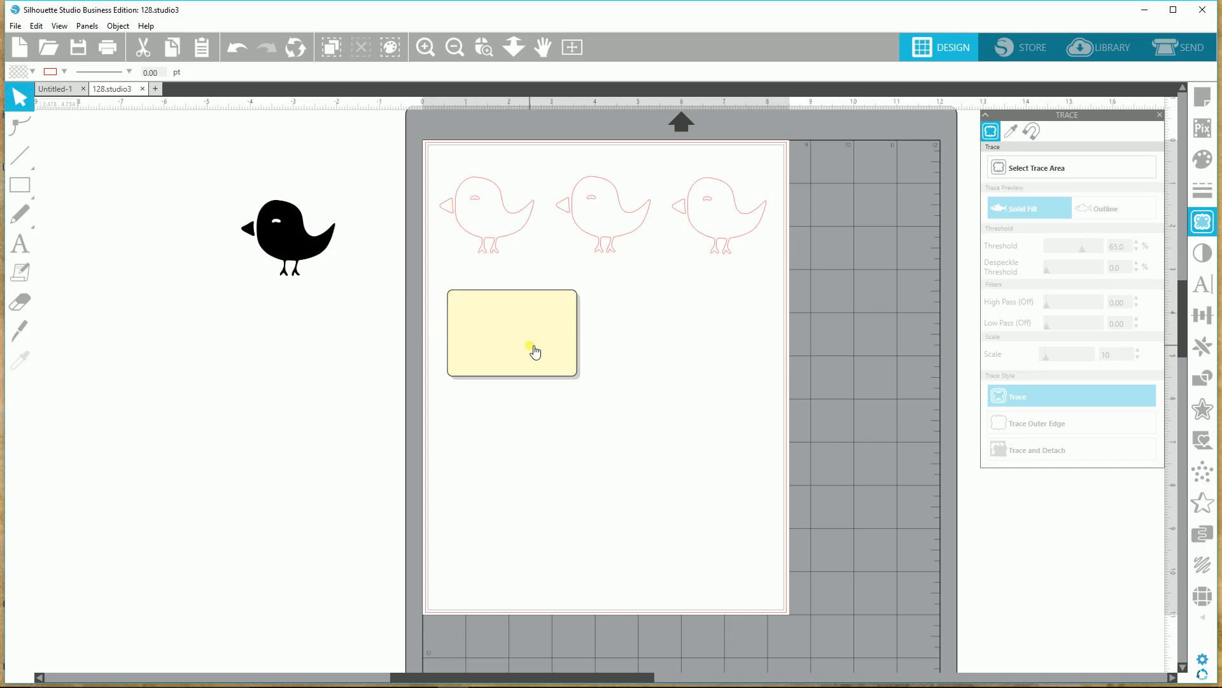
{"action": "type", "text": "Cut File"}
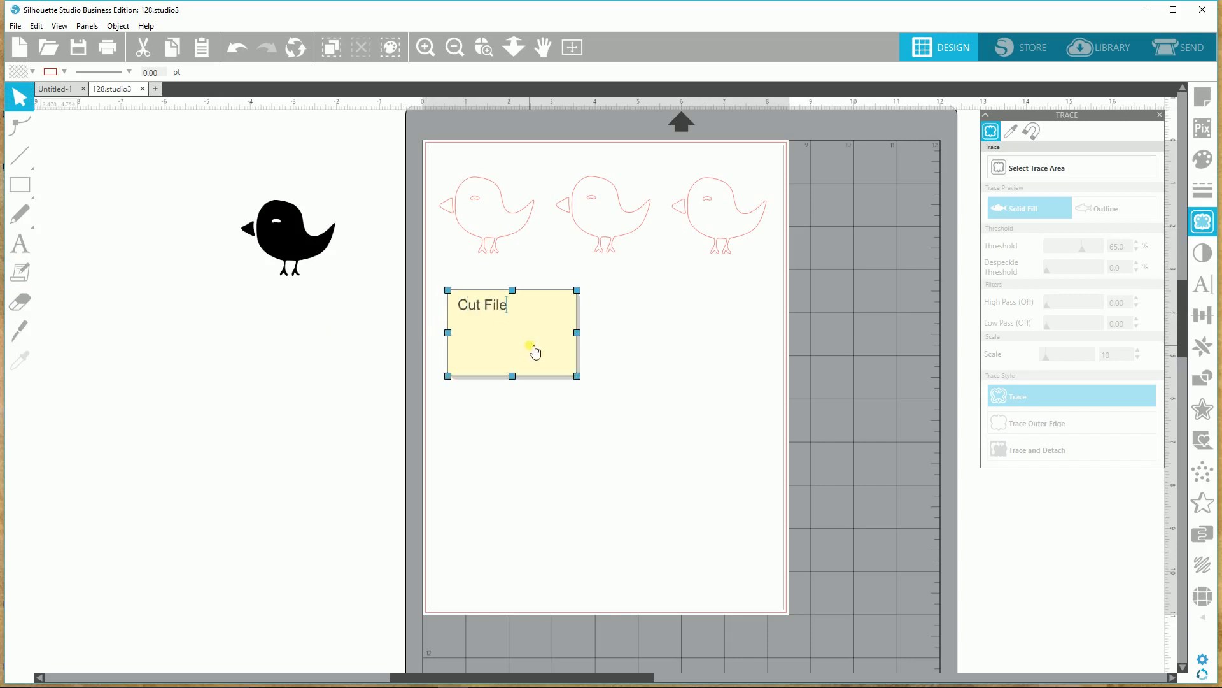
{"action": "left_click_drag", "start_coordinate": [513, 376], "coordinate": [517, 310]}
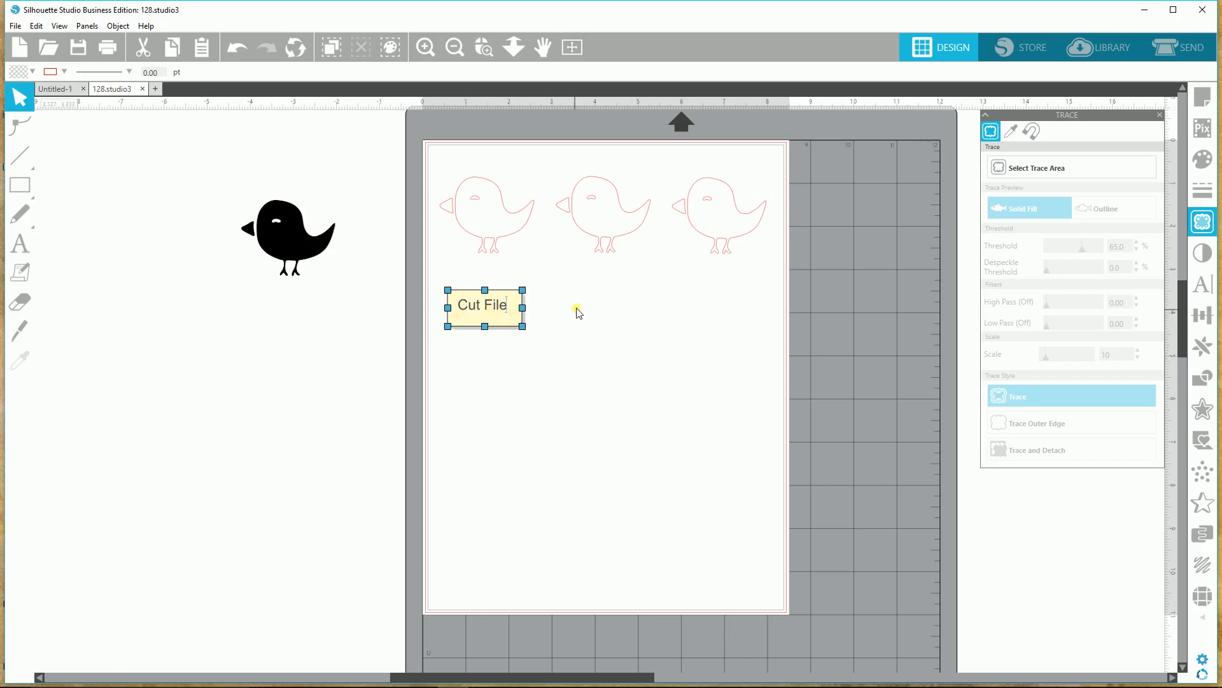
- Add a note reading "Print File", shrink it to fit its text, and place it below the middle bird
{"action": "left_click", "coordinate": [21, 272]}
{"action": "left_click", "coordinate": [580, 301]}
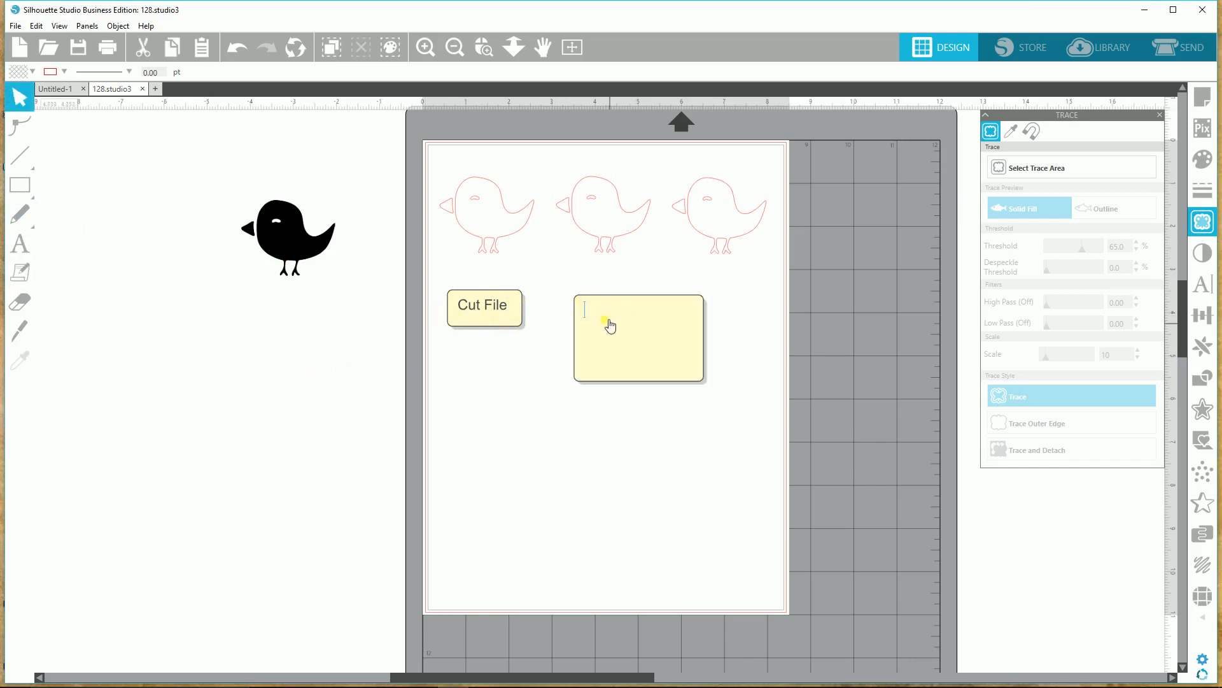
{"action": "type", "text": "Print File"}
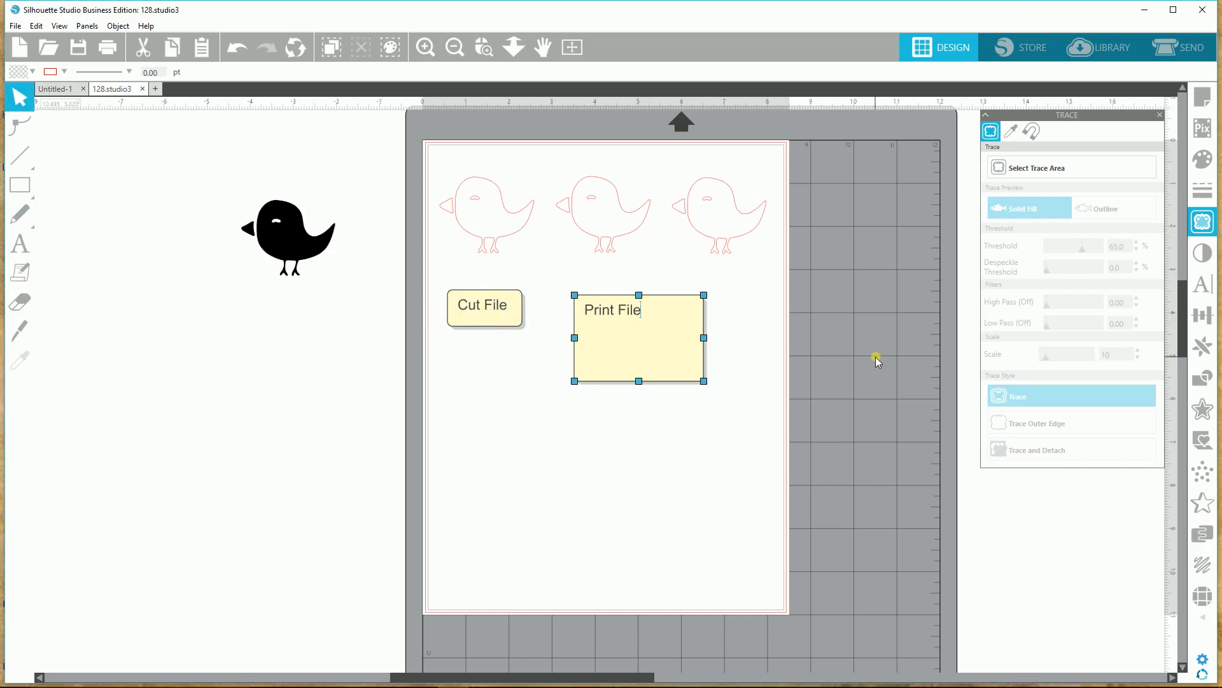
{"action": "left_click_drag", "start_coordinate": [639, 382], "coordinate": [656, 318]}
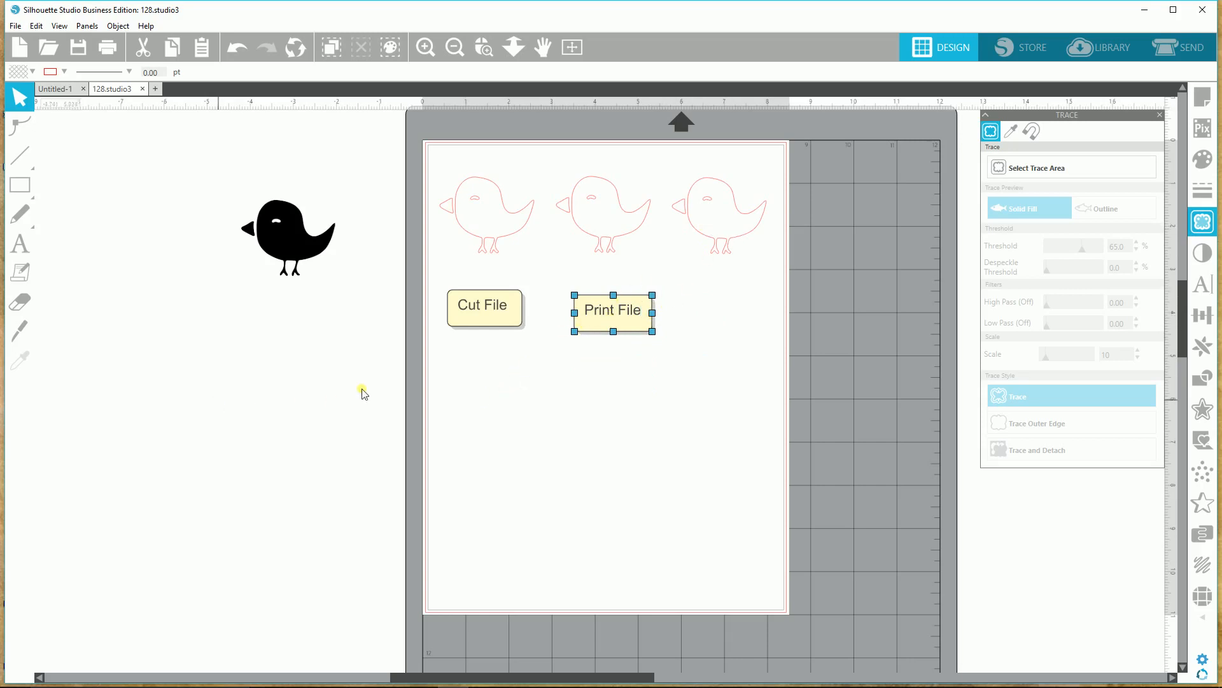
{"action": "left_click", "coordinate": [575, 354]}
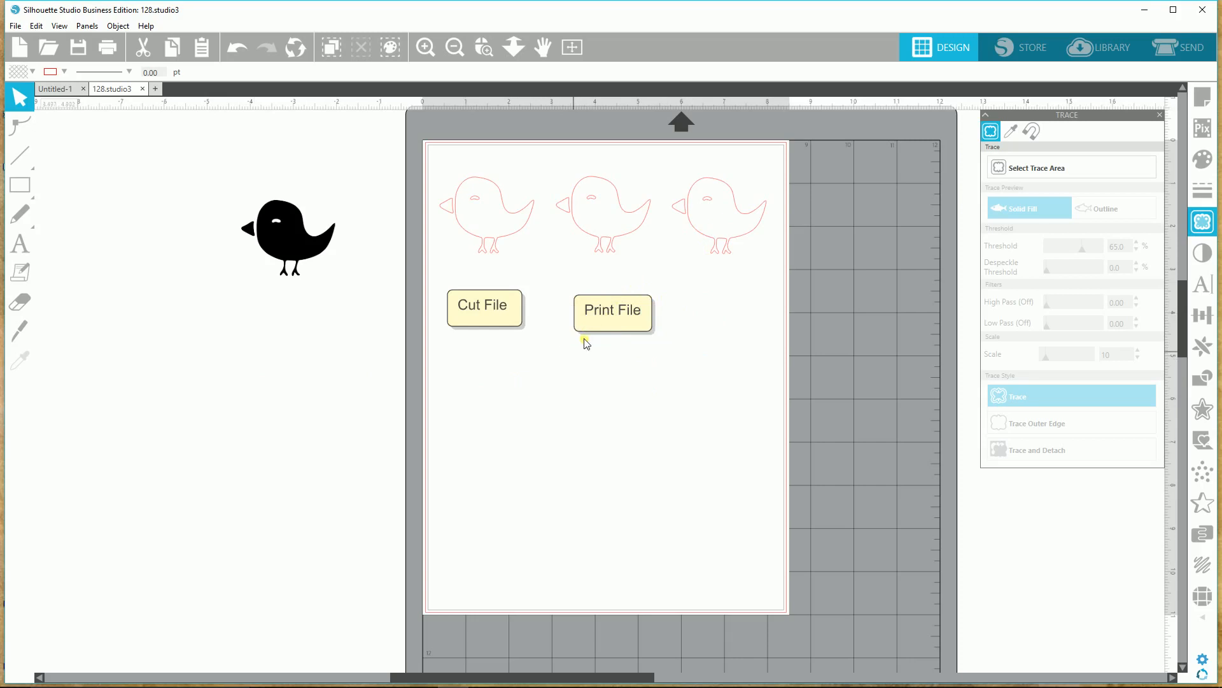
{"action": "left_click_drag", "start_coordinate": [595, 332], "coordinate": [576, 320]}
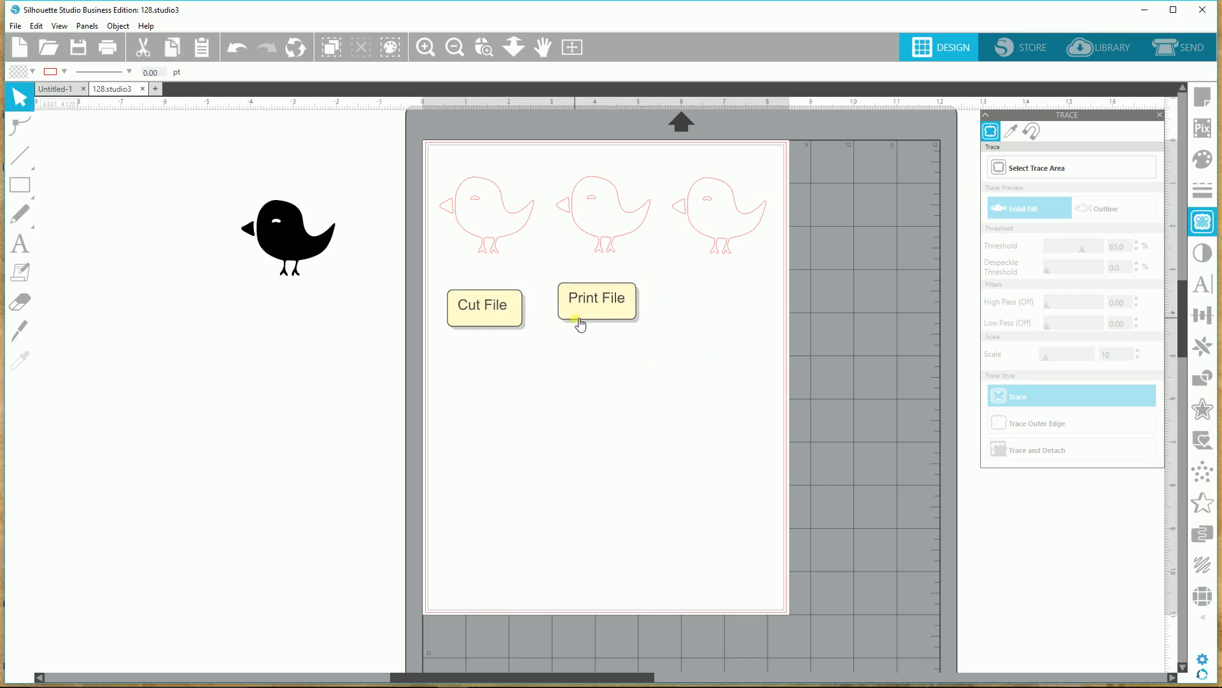
- Fill the middle bird outline with the multicoloured polka-dot pattern on a yellow background
{"action": "left_click", "coordinate": [606, 254]}
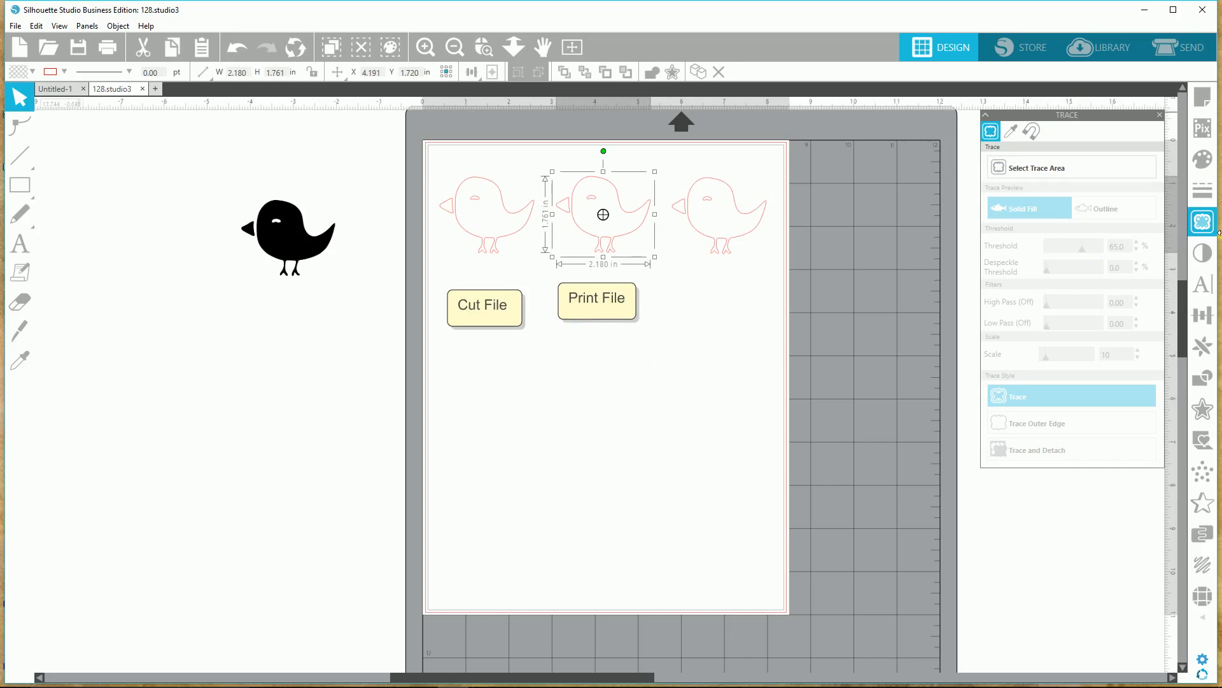
{"action": "left_click", "coordinate": [1205, 162]}
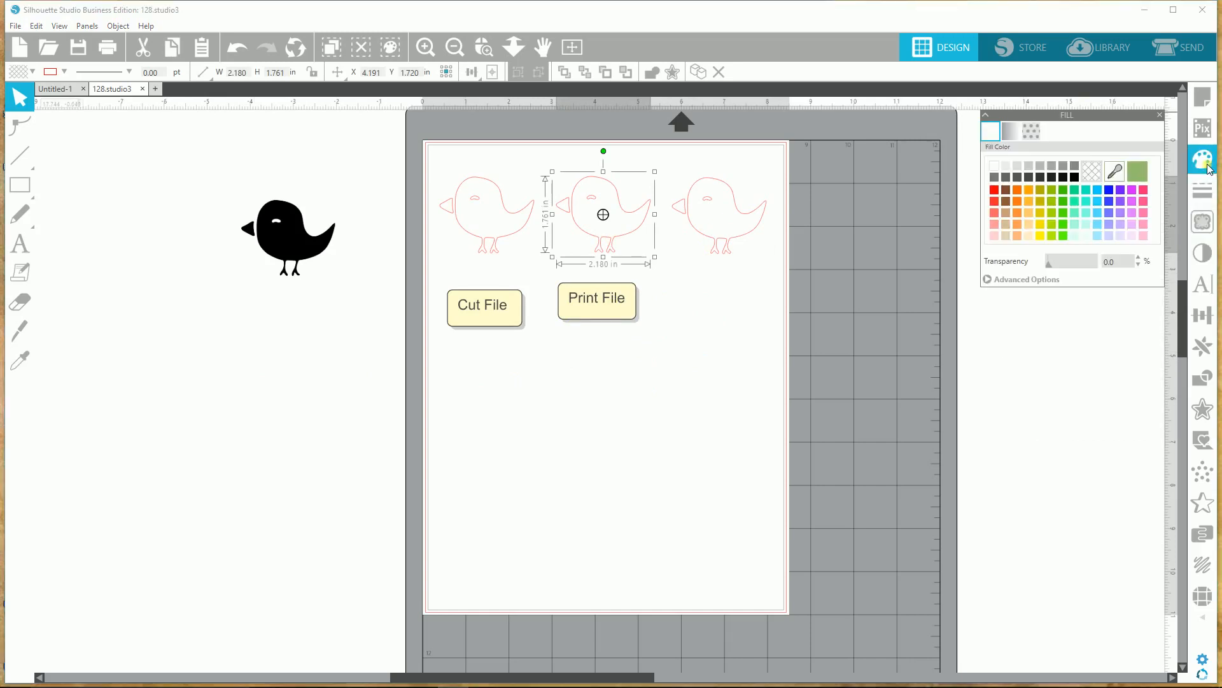
{"action": "left_click", "coordinate": [1032, 133]}
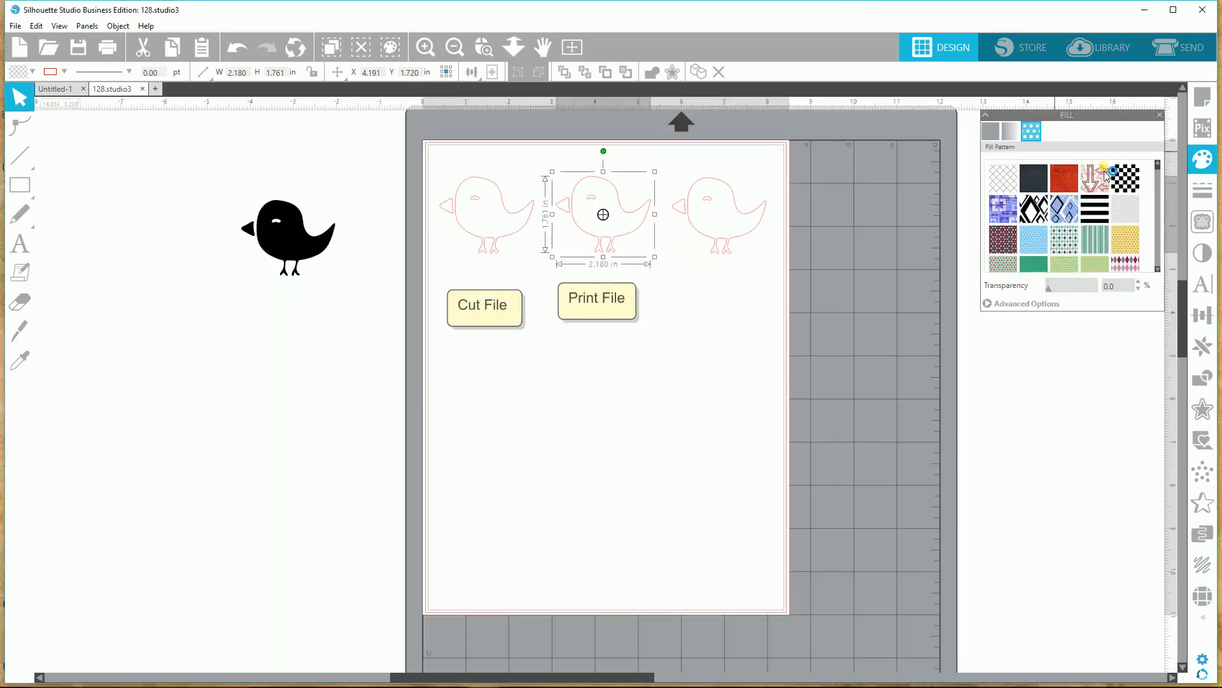
{"action": "left_click", "coordinate": [1129, 250]}
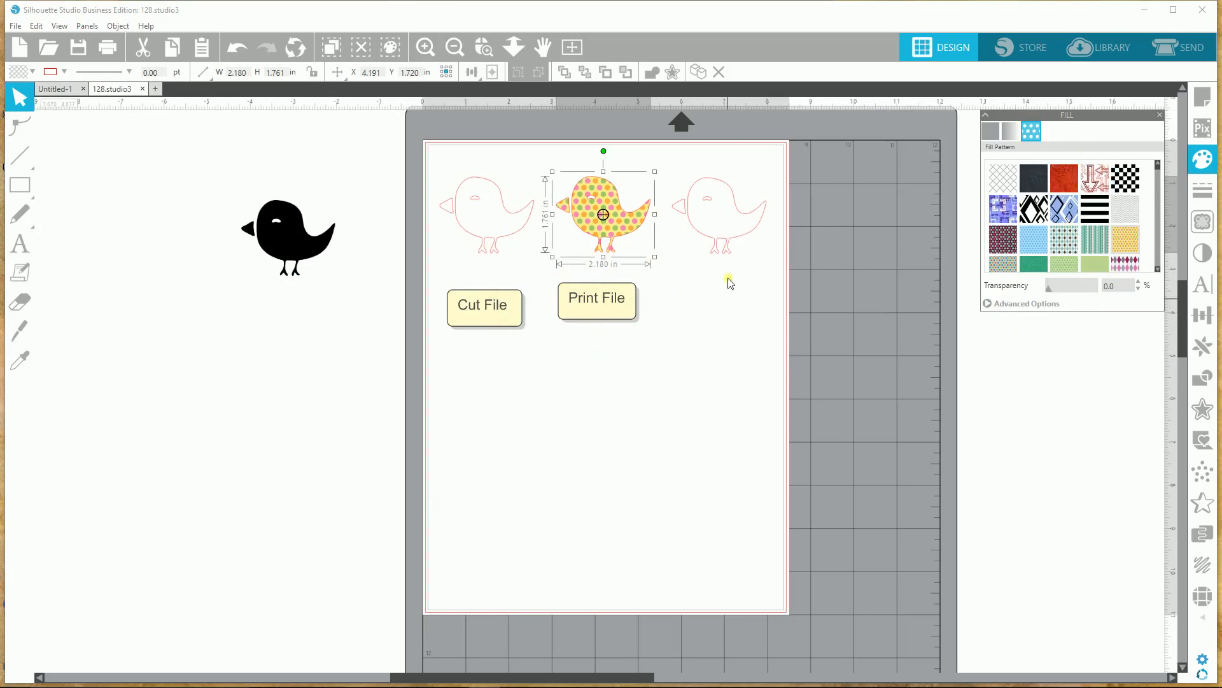
- Apply the concentric deboss pattern with 0.004 in spacing to the third bird and release the emboss
{"action": "left_click", "coordinate": [716, 252]}
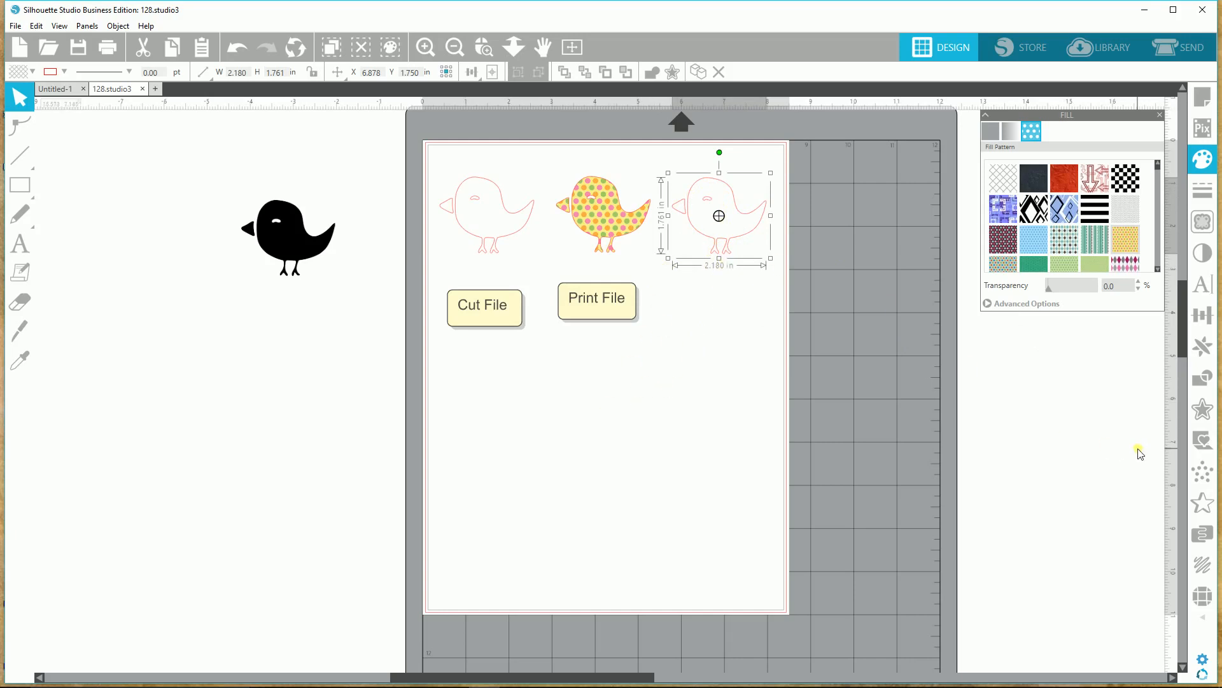
{"action": "left_click", "coordinate": [690, 301]}
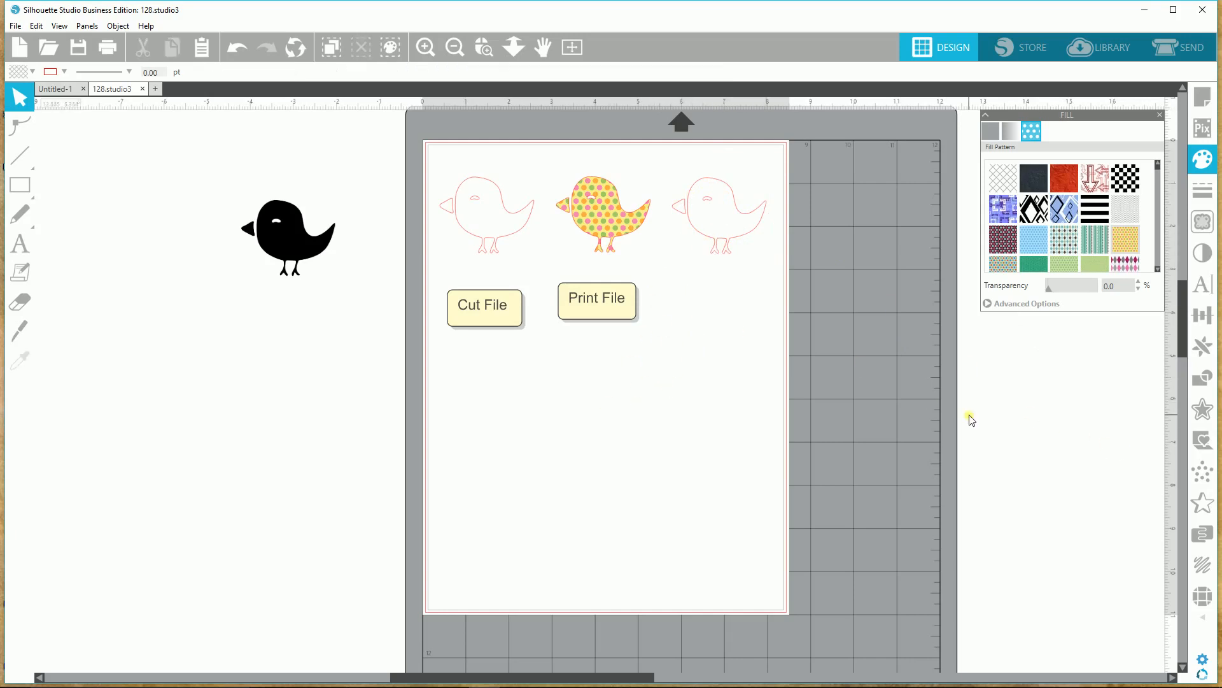
{"action": "left_click", "coordinate": [749, 244]}
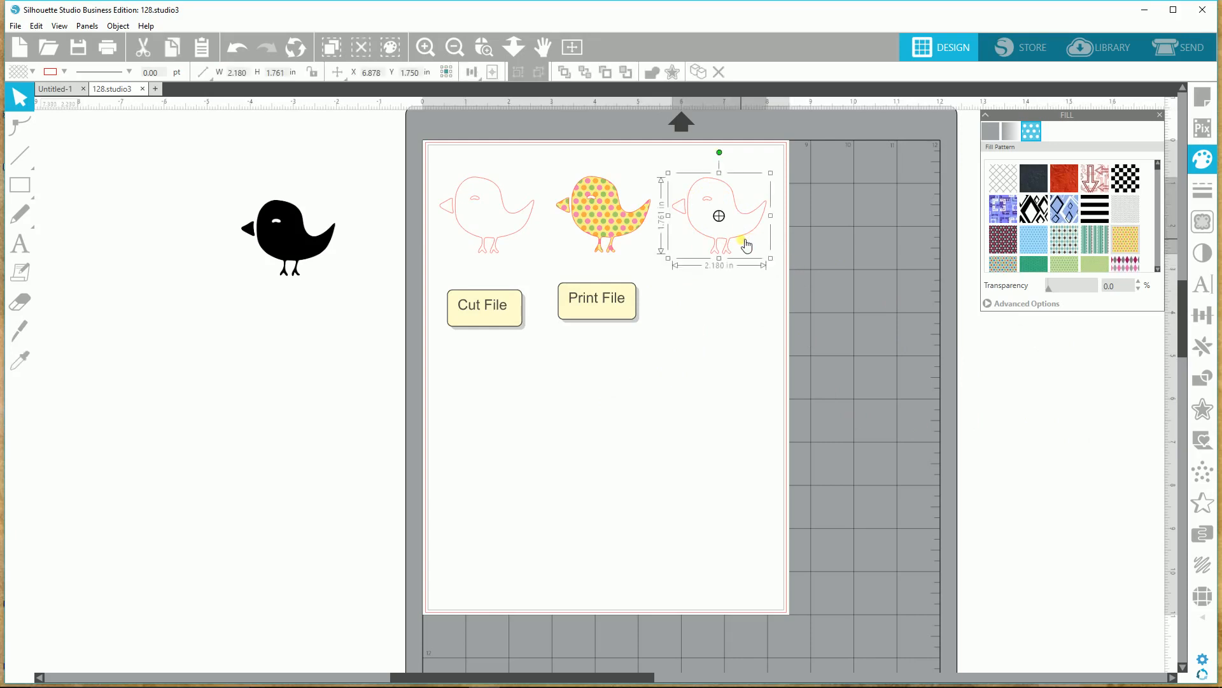
{"action": "left_click", "coordinate": [1202, 506]}
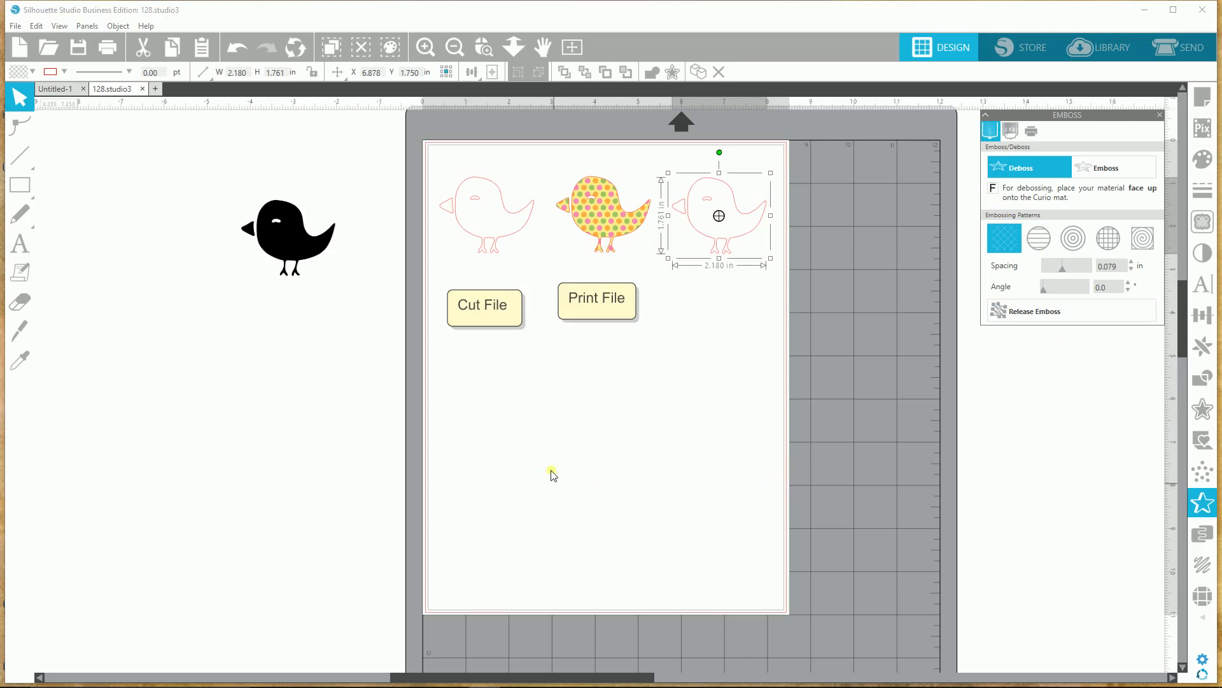
{"action": "left_click", "coordinate": [1074, 243]}
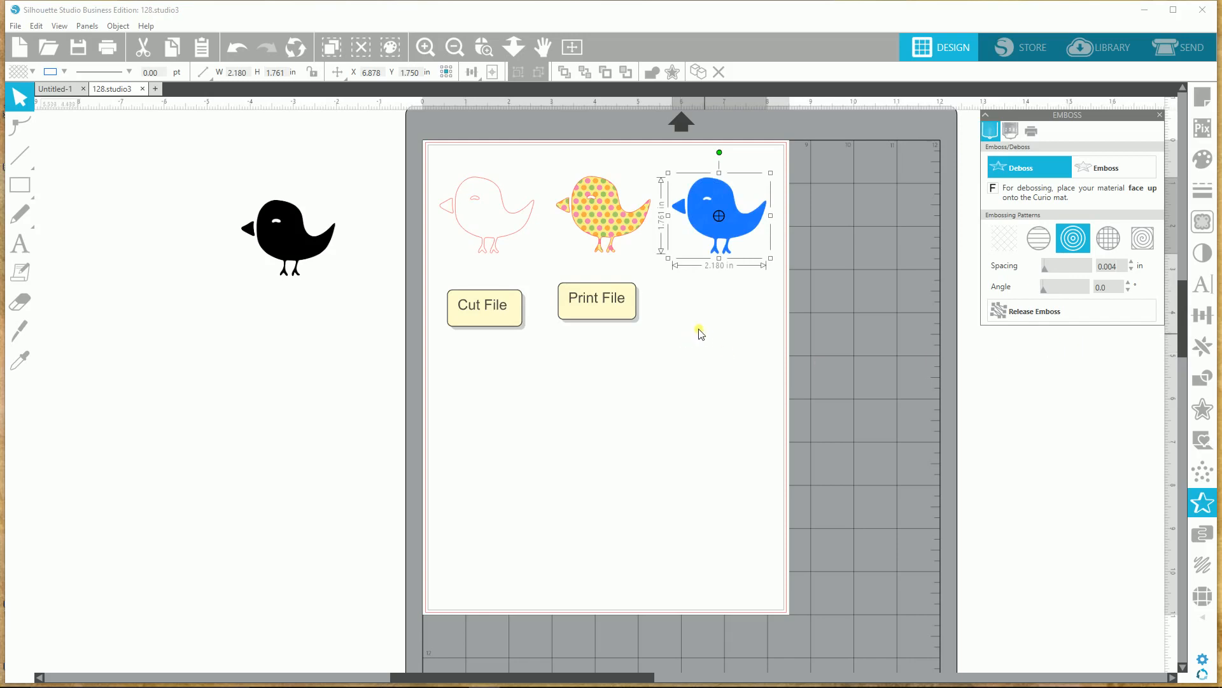
{"action": "left_click", "coordinate": [1011, 314]}
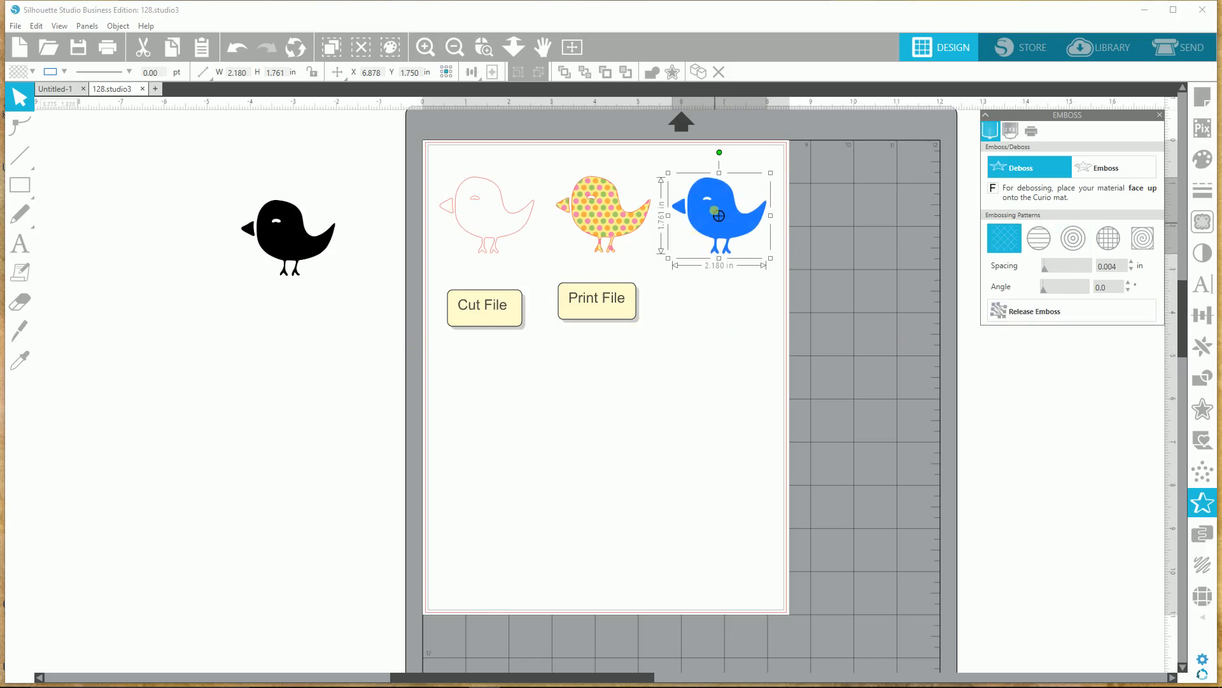
{"action": "left_click", "coordinate": [322, 411]}
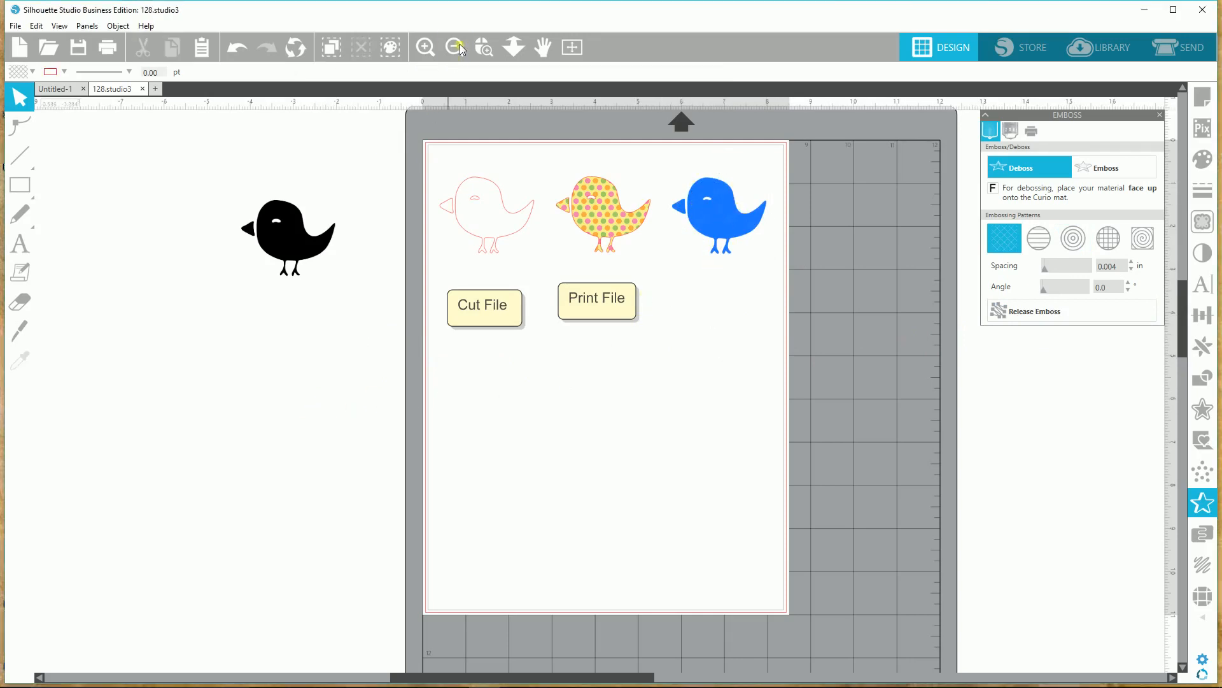
- Examine the closely spaced deboss lines inside the third bird at high magnification
{"action": "left_click", "coordinate": [486, 43]}
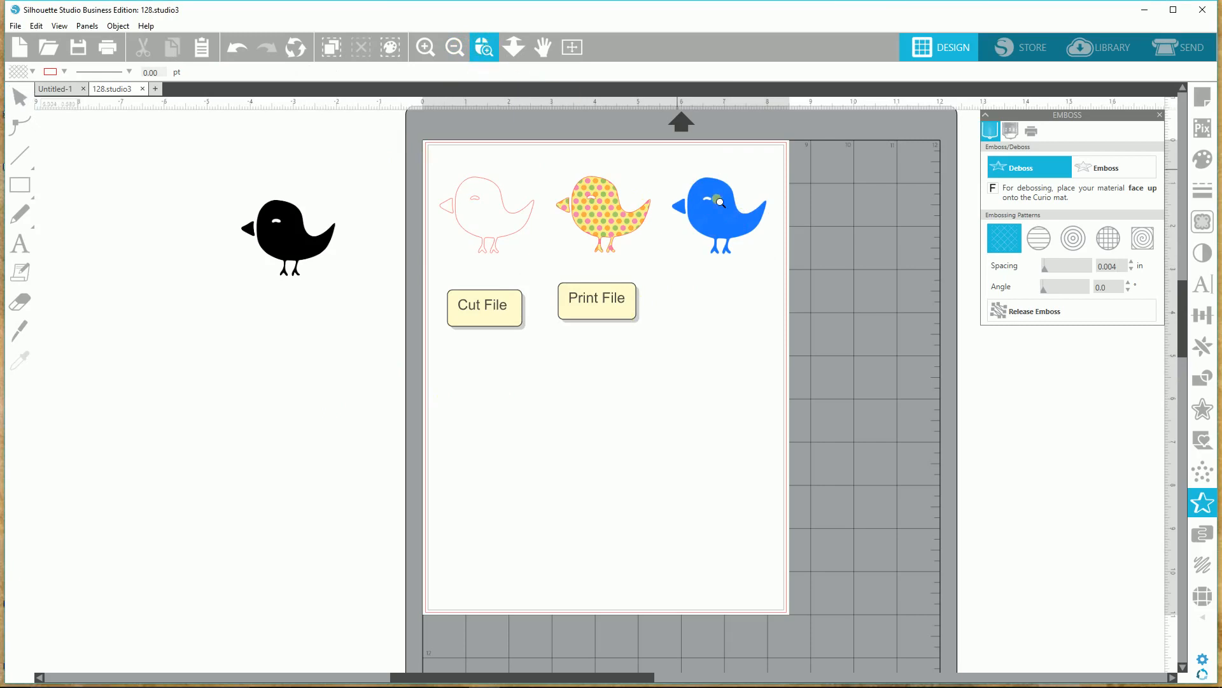
{"action": "left_click", "coordinate": [720, 221]}
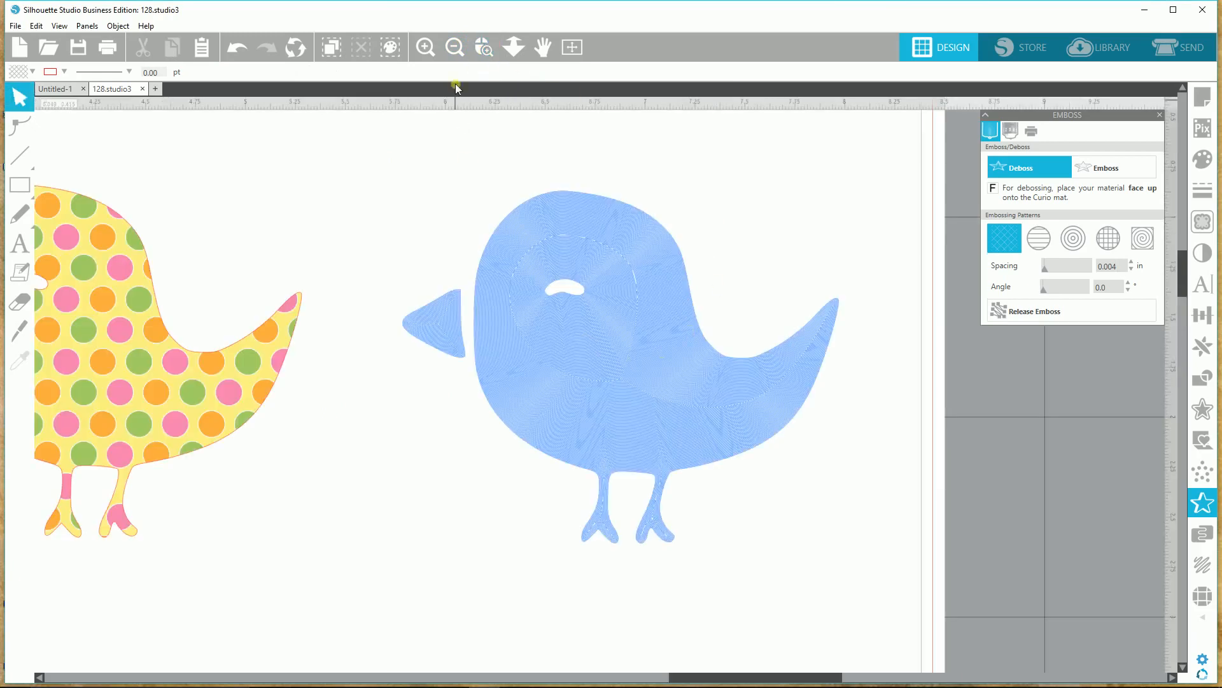
{"action": "left_click", "coordinate": [485, 49]}
{"action": "left_click", "coordinate": [596, 356]}
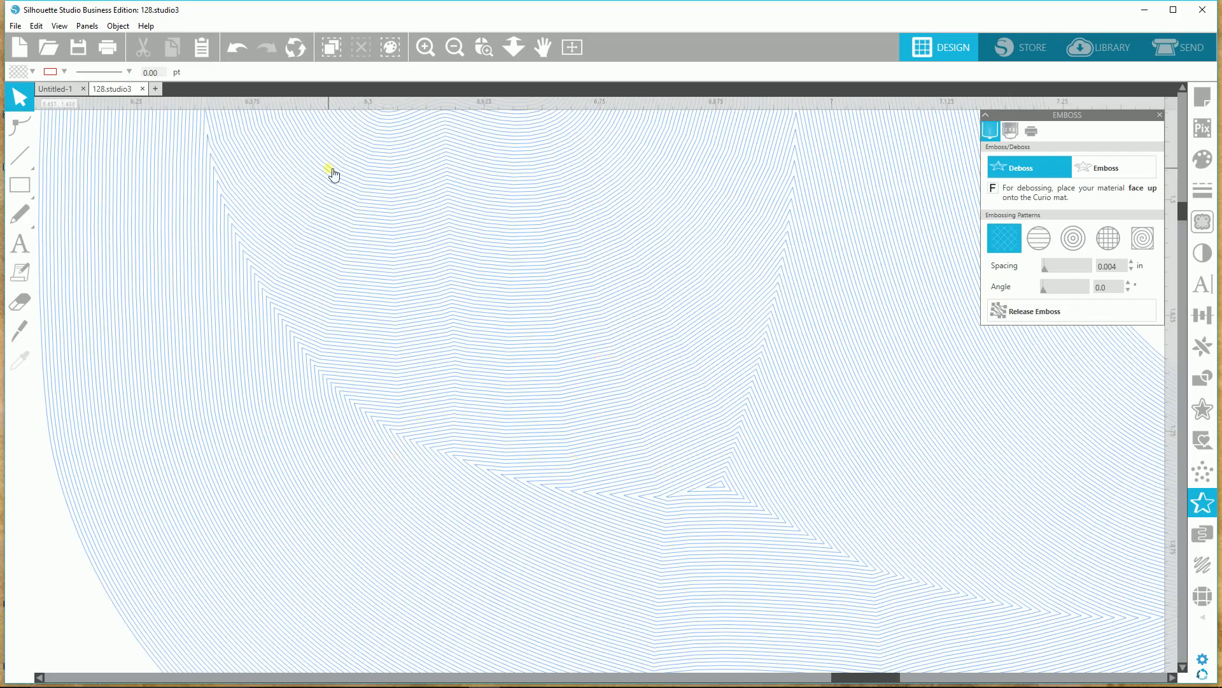
{"action": "left_click", "coordinate": [455, 48]}
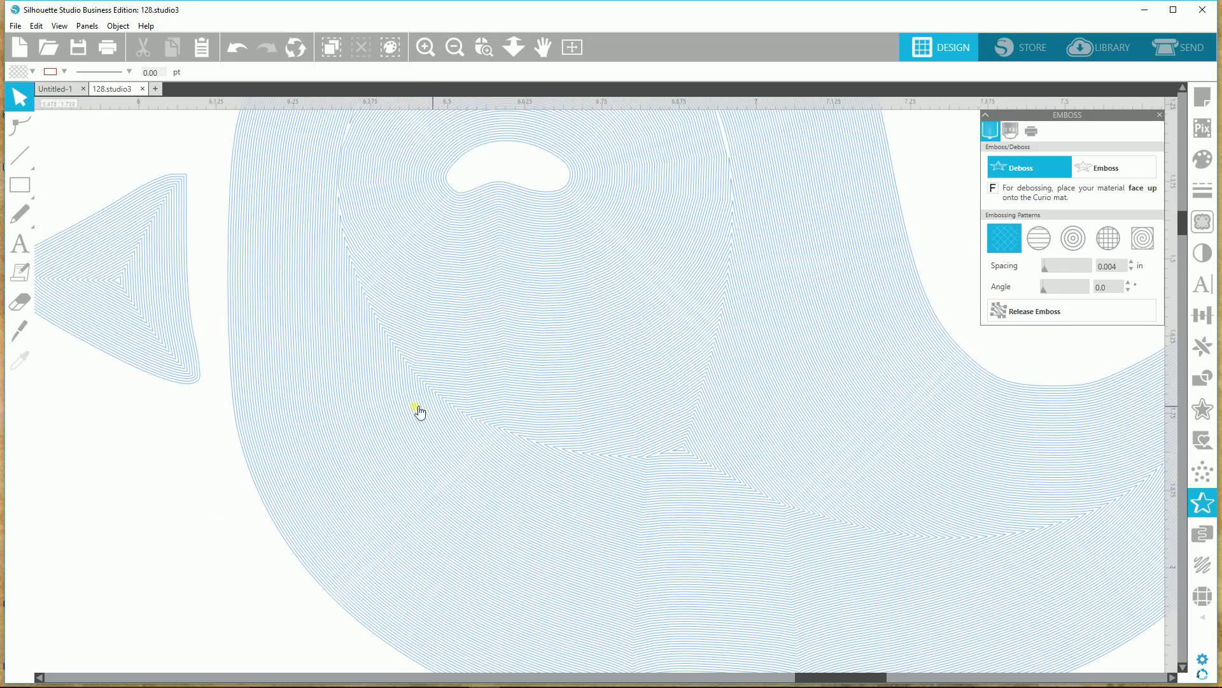
{"action": "left_click", "coordinate": [455, 49]}
{"action": "left_click", "coordinate": [452, 49]}
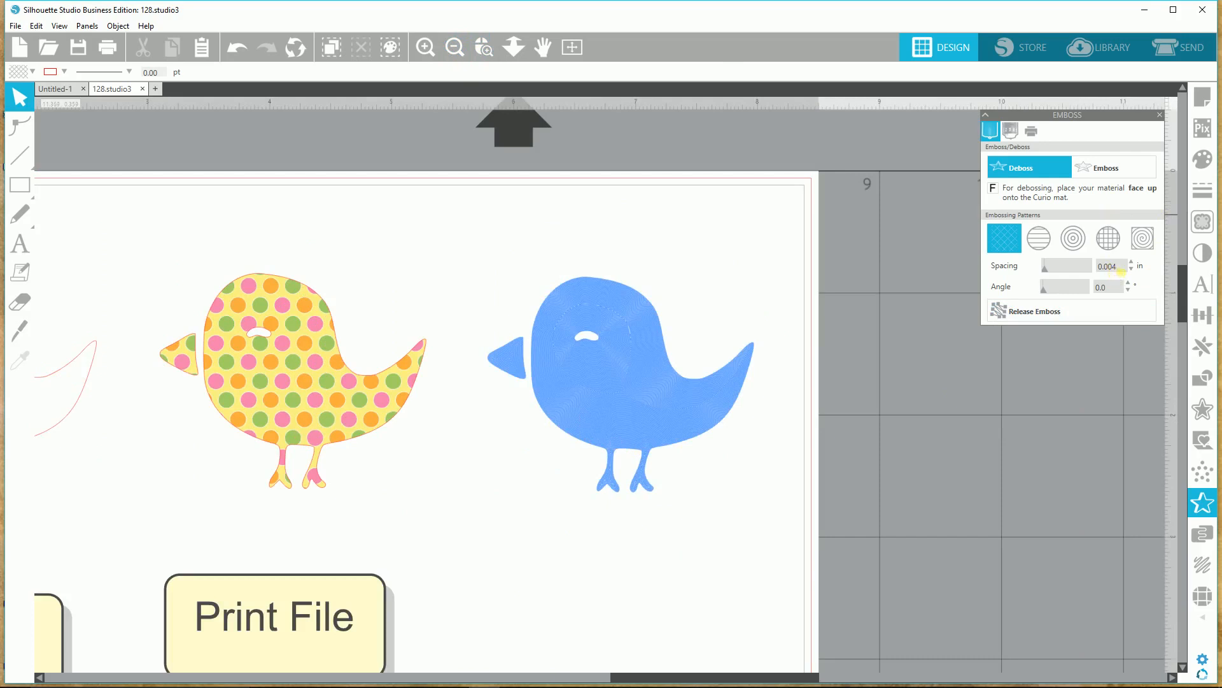
- Paste another bird outline, place it below the debossed bird, and scale it down to about 0.996 in wide
{"action": "scroll", "coordinate": [805, 560], "scroll_direction": "down", "scroll_amount": 3}
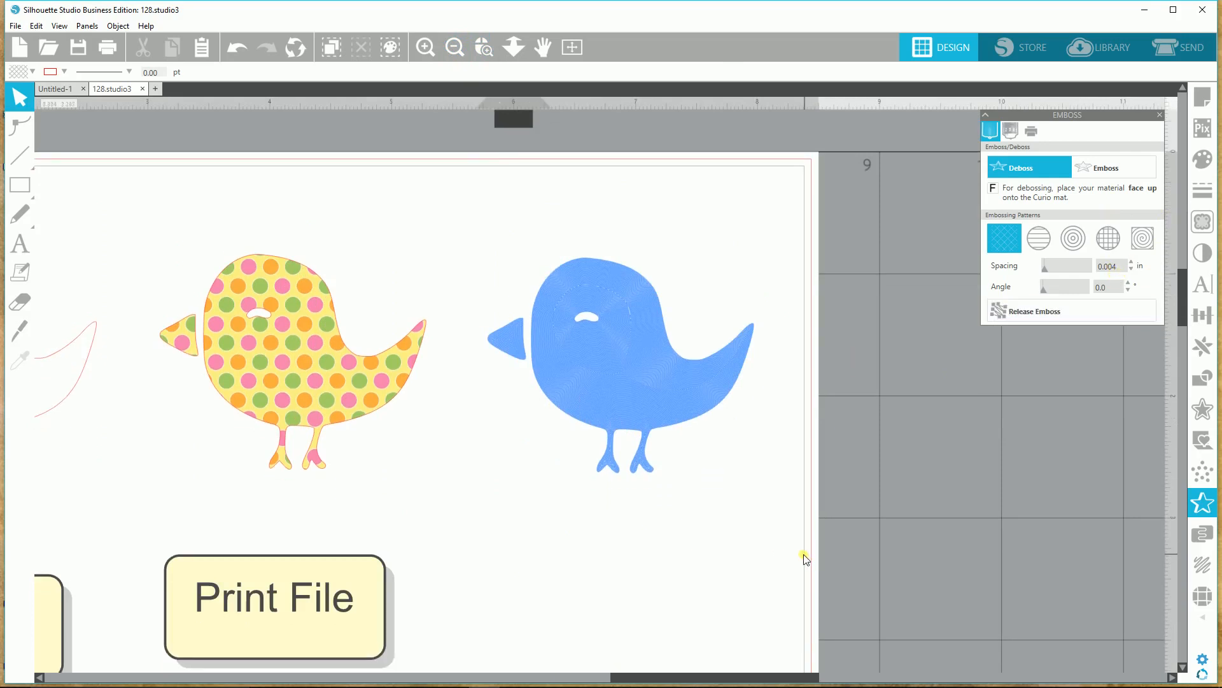
{"action": "scroll", "coordinate": [805, 560], "scroll_direction": "down", "scroll_amount": 2}
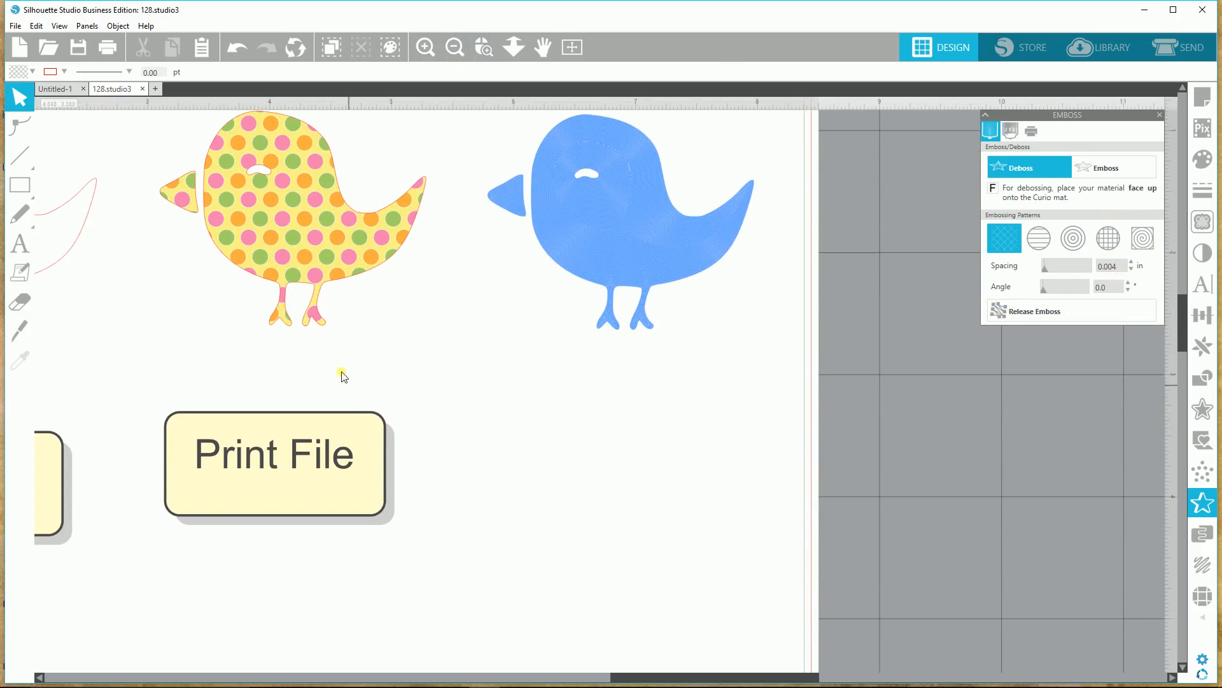
{"action": "left_click", "coordinate": [201, 47]}
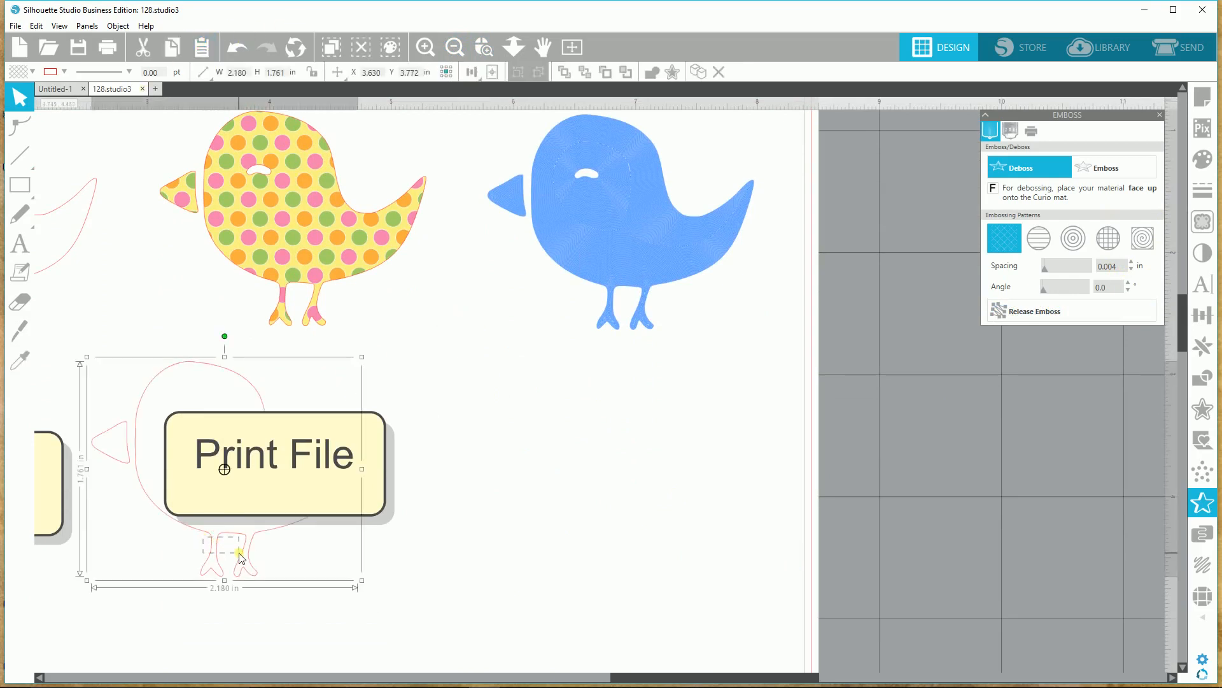
{"action": "left_click_drag", "start_coordinate": [201, 538], "coordinate": [596, 603]}
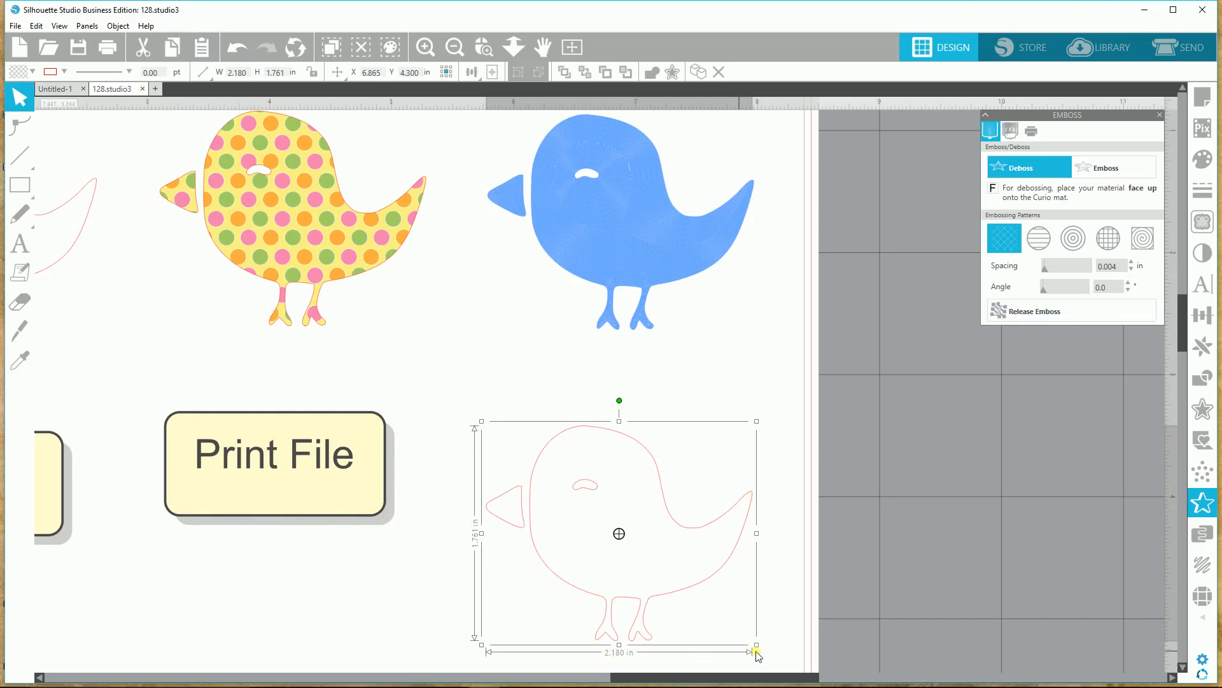
{"action": "left_click_drag", "start_coordinate": [758, 648], "coordinate": [688, 491]}
- Apply the concentric deboss pattern with 0.009 in spacing to the small bird and shift it slightly toward the Print File note
{"action": "left_click", "coordinate": [1074, 239]}
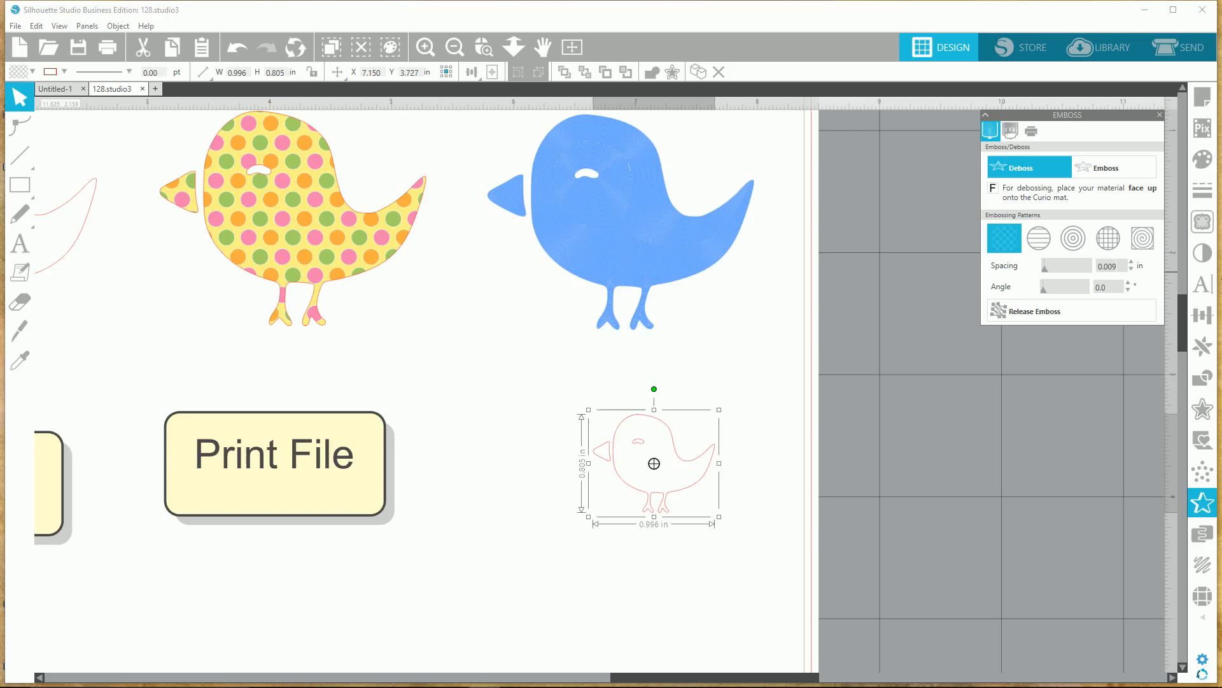
{"action": "left_click", "coordinate": [1072, 240]}
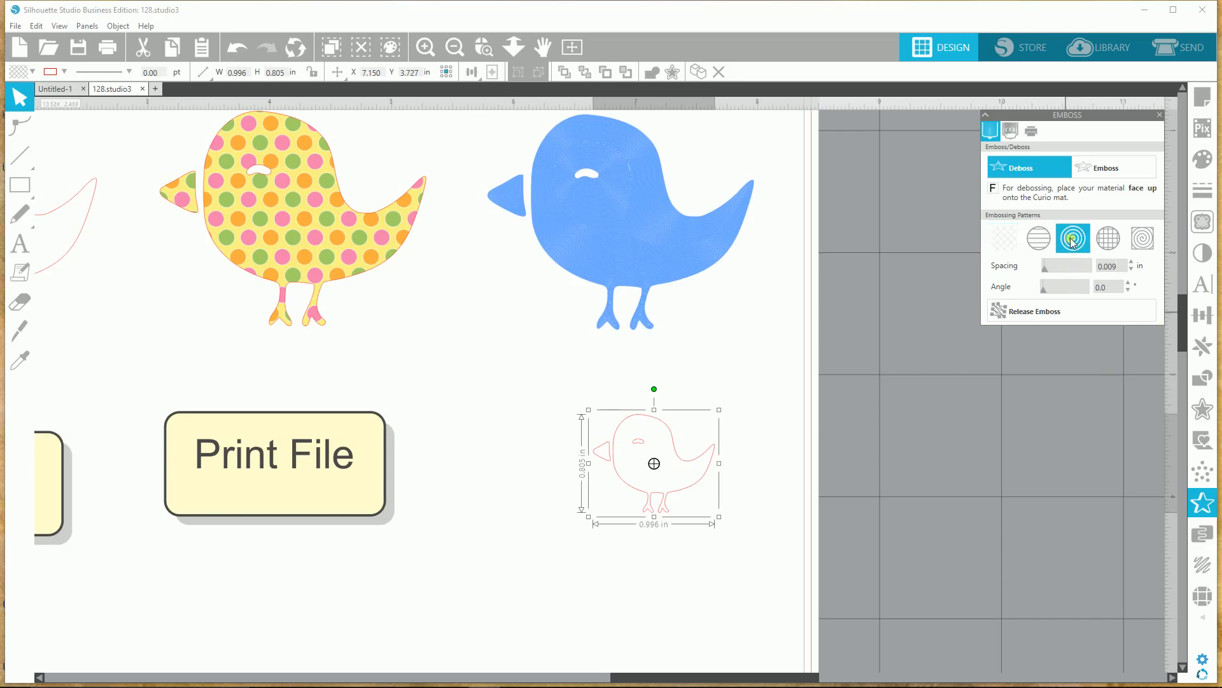
{"action": "left_click", "coordinate": [550, 541]}
{"action": "left_click_drag", "start_coordinate": [659, 495], "coordinate": [630, 483]}
- Inspect the small bird's concentric lines up close and release its emboss
{"action": "left_click", "coordinate": [484, 49]}
{"action": "left_click", "coordinate": [636, 469]}
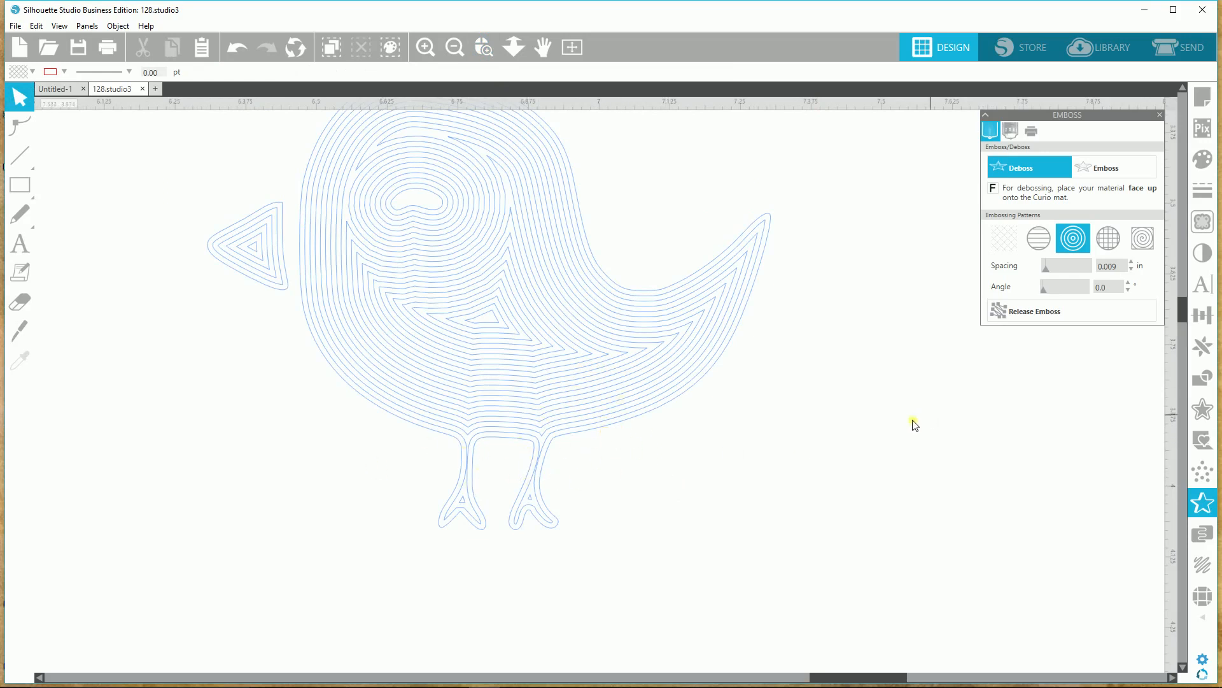
{"action": "scroll", "coordinate": [968, 323], "scroll_direction": "up", "scroll_amount": 2}
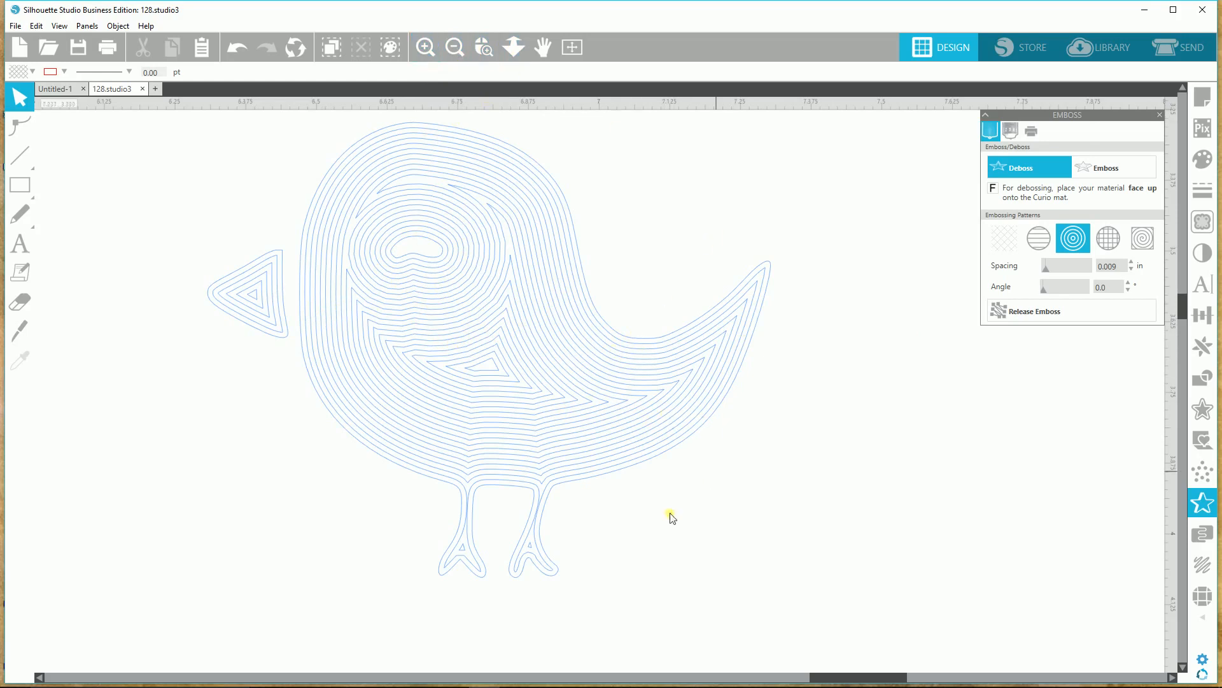
{"action": "scroll", "coordinate": [780, 503], "scroll_direction": "up", "scroll_amount": 1}
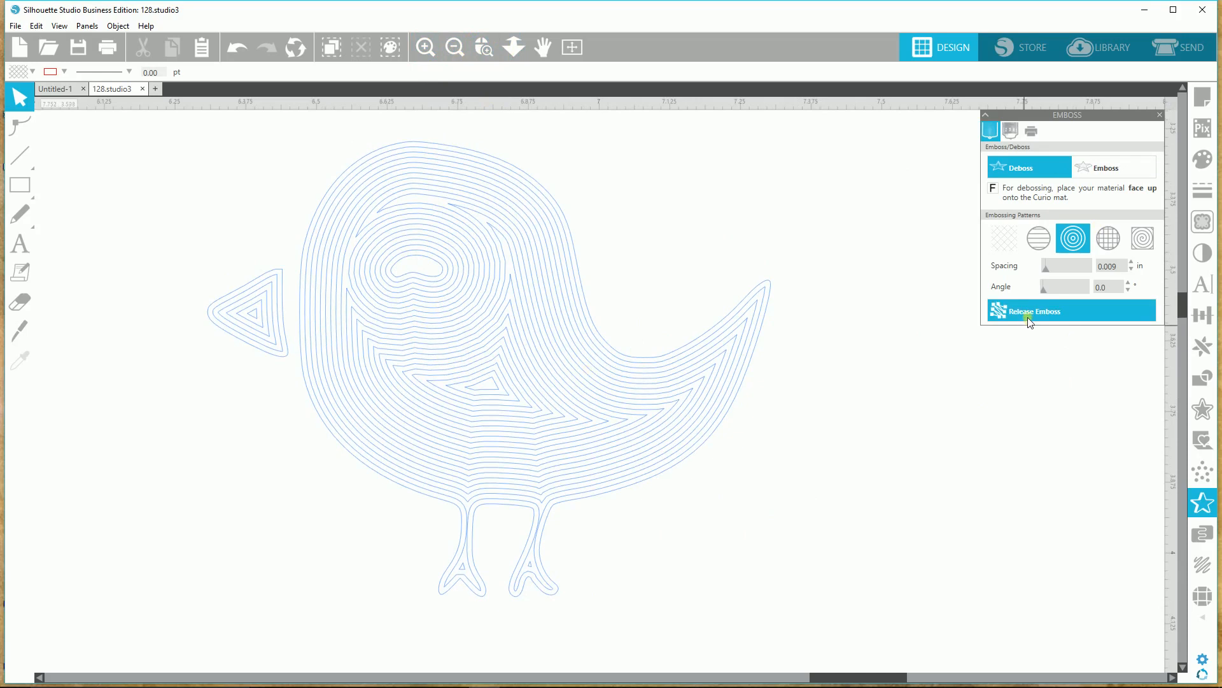
{"action": "left_click", "coordinate": [602, 438]}
{"action": "left_click", "coordinate": [1029, 310]}
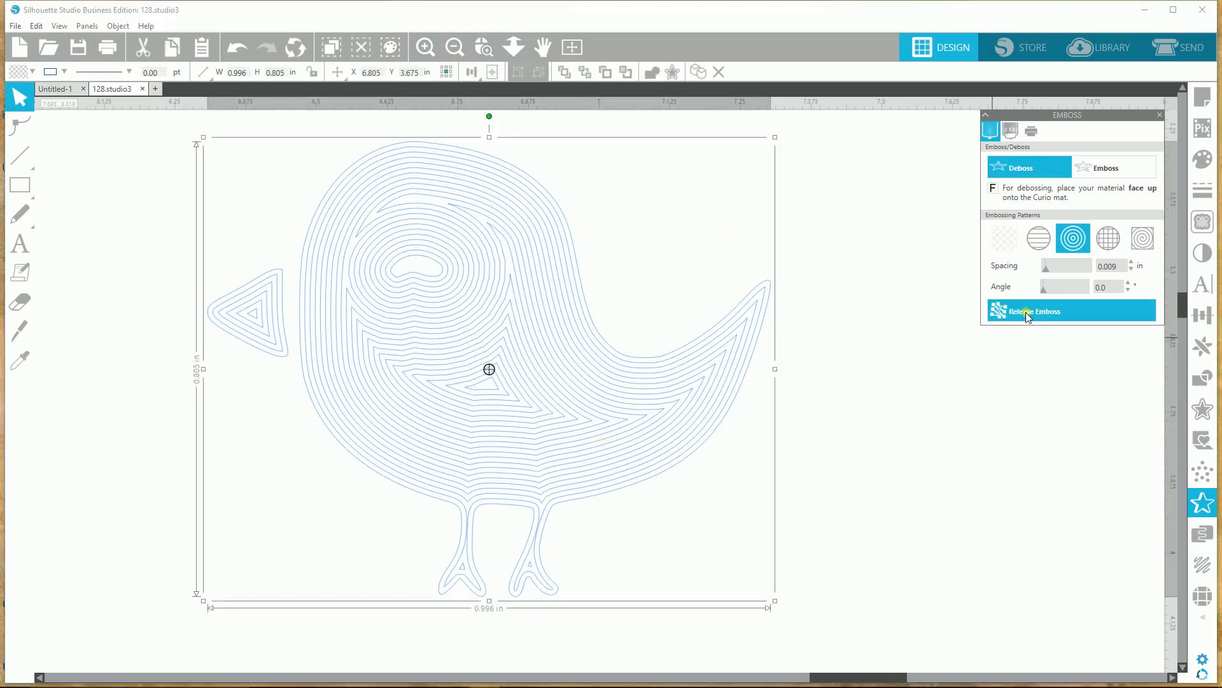
- Preview the birds in the send view and move the full-size debossed bird down to the middle of the page
{"action": "left_click", "coordinate": [1181, 47]}
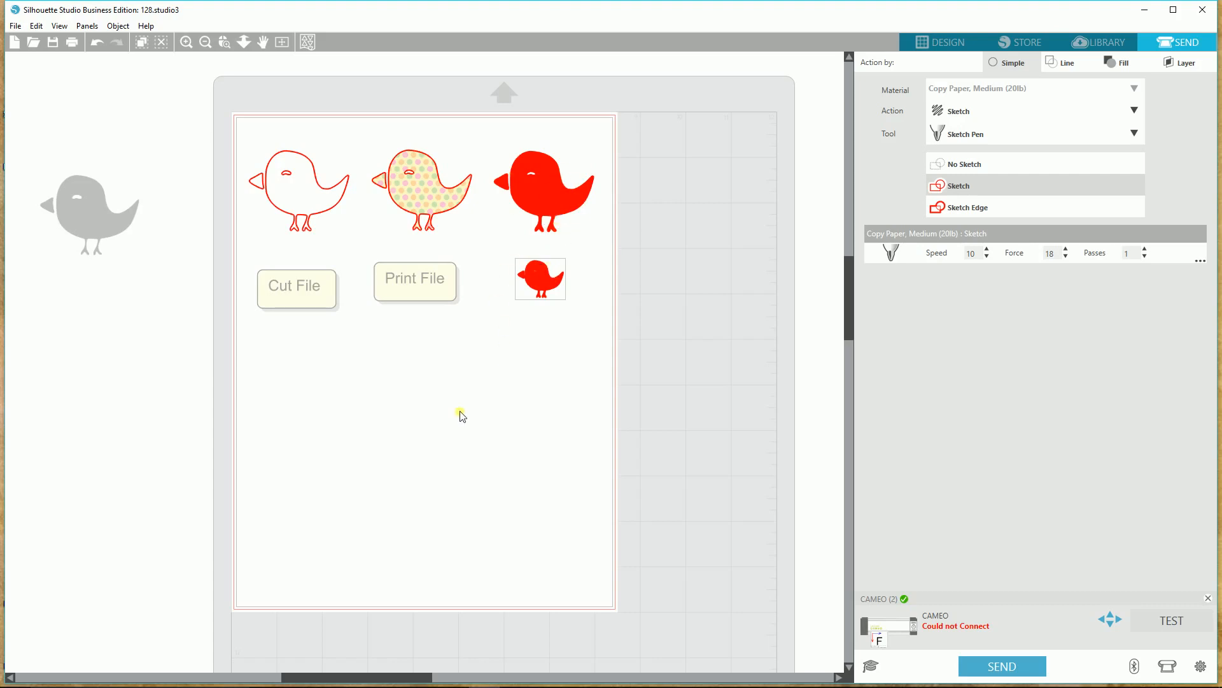
{"action": "left_click", "coordinate": [542, 220]}
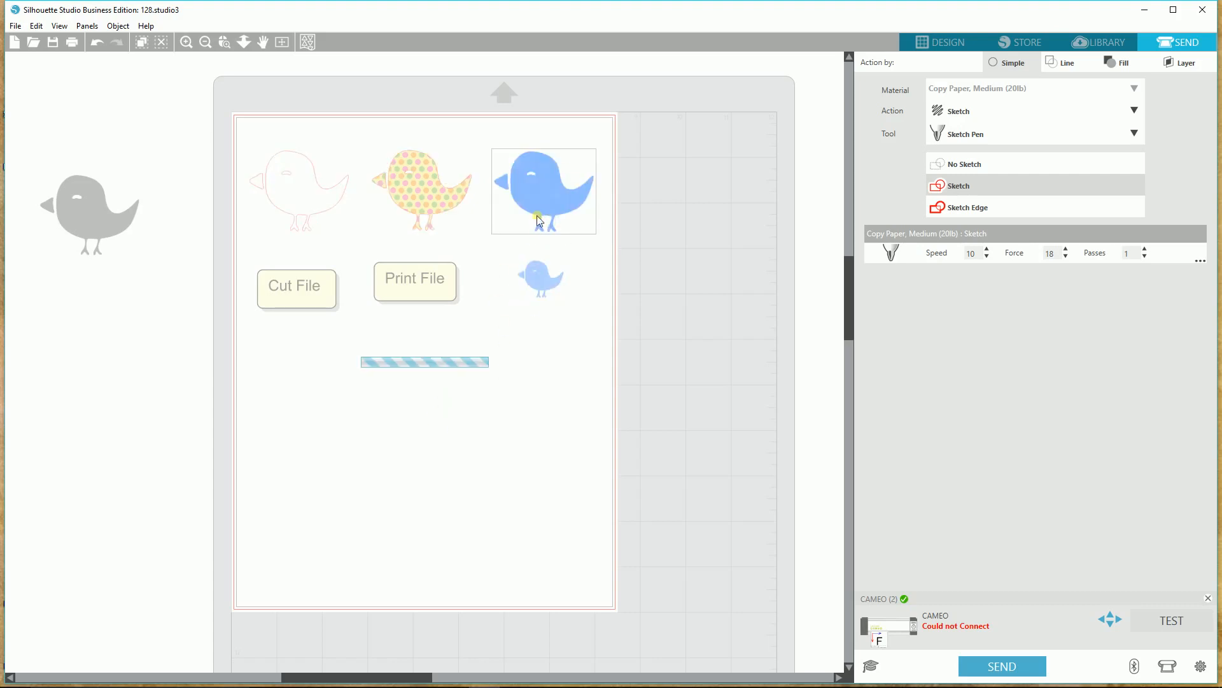
{"action": "left_click_drag", "start_coordinate": [556, 229], "coordinate": [415, 446]}
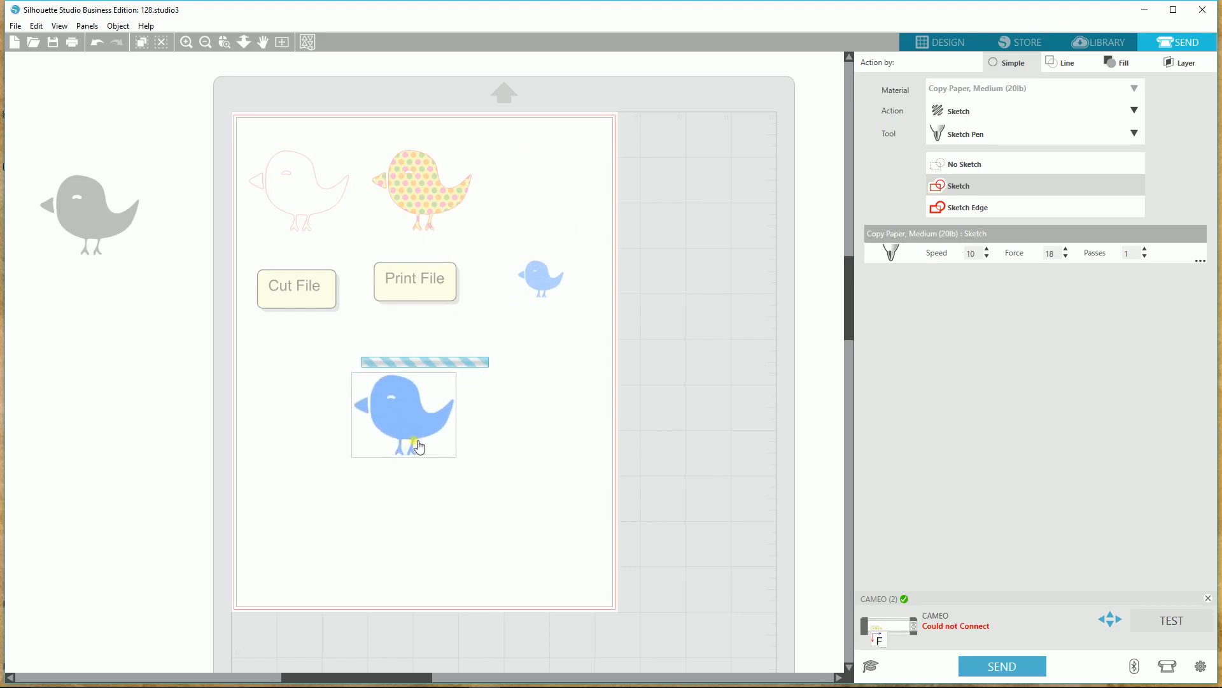
{"action": "right_click", "coordinate": [418, 451]}
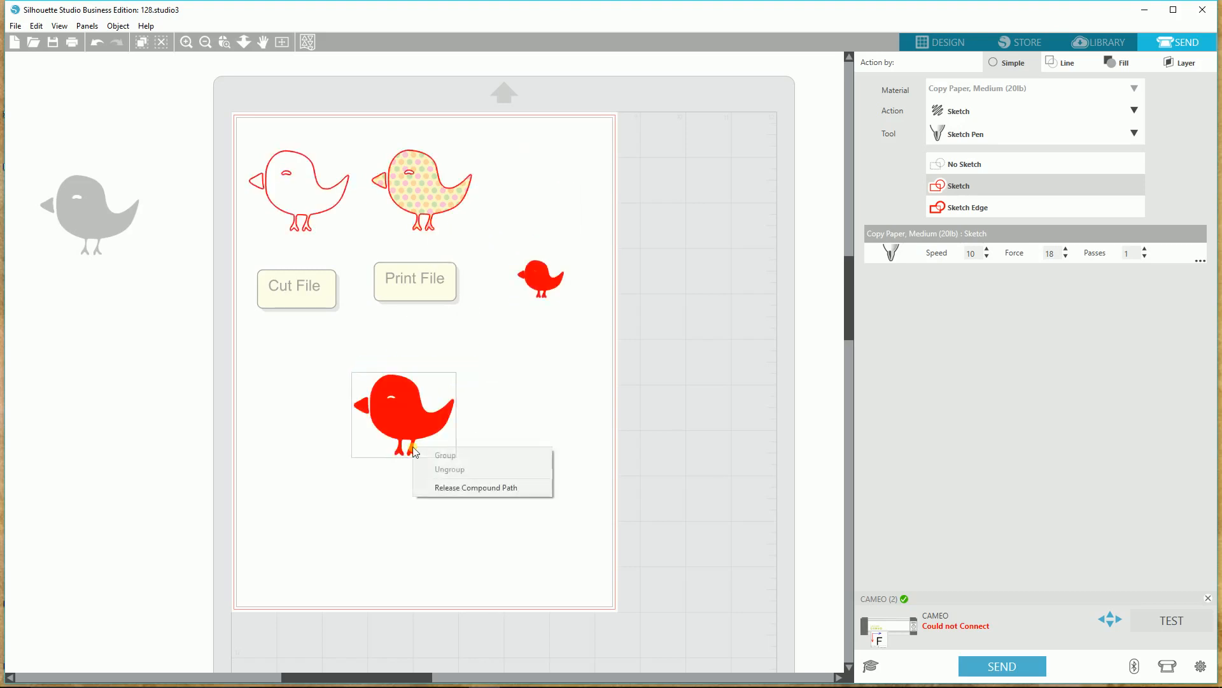
{"action": "left_click", "coordinate": [939, 42]}
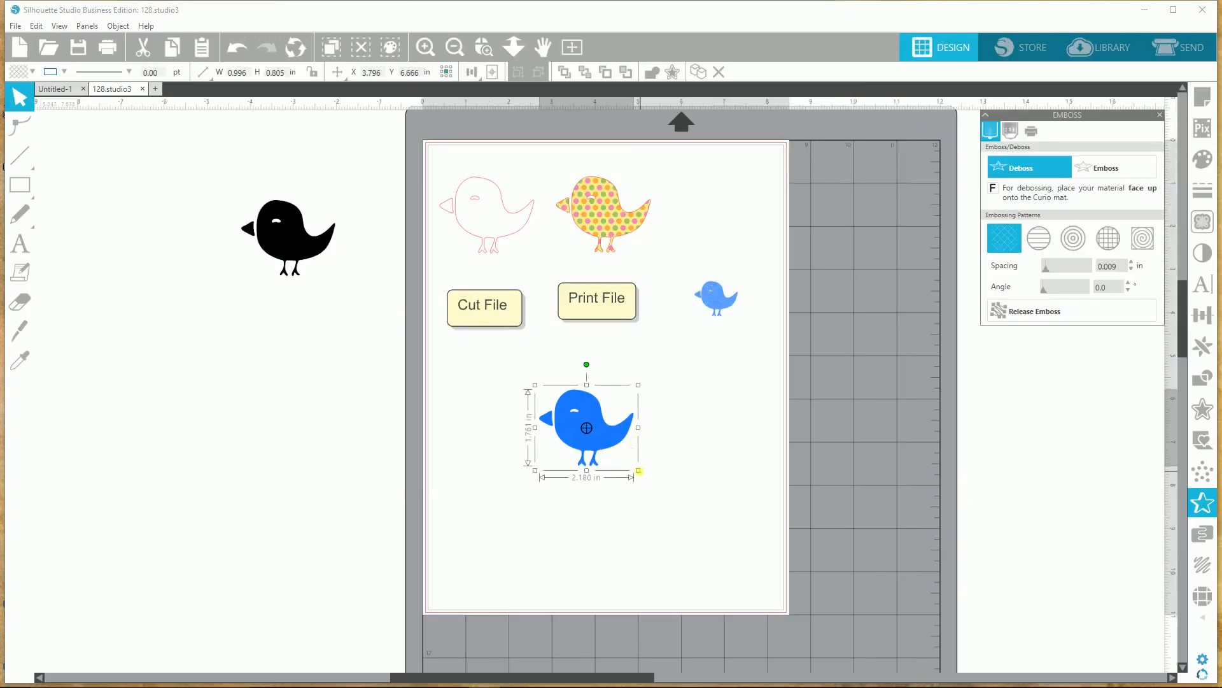
- Enlarge the moved debossed bird to about 6.241 in wide, and place both it and the small bird off the page below the black bird
{"action": "left_click_drag", "start_coordinate": [638, 470], "coordinate": [846, 646]}
{"action": "left_click_drag", "start_coordinate": [663, 537], "coordinate": [570, 504]}
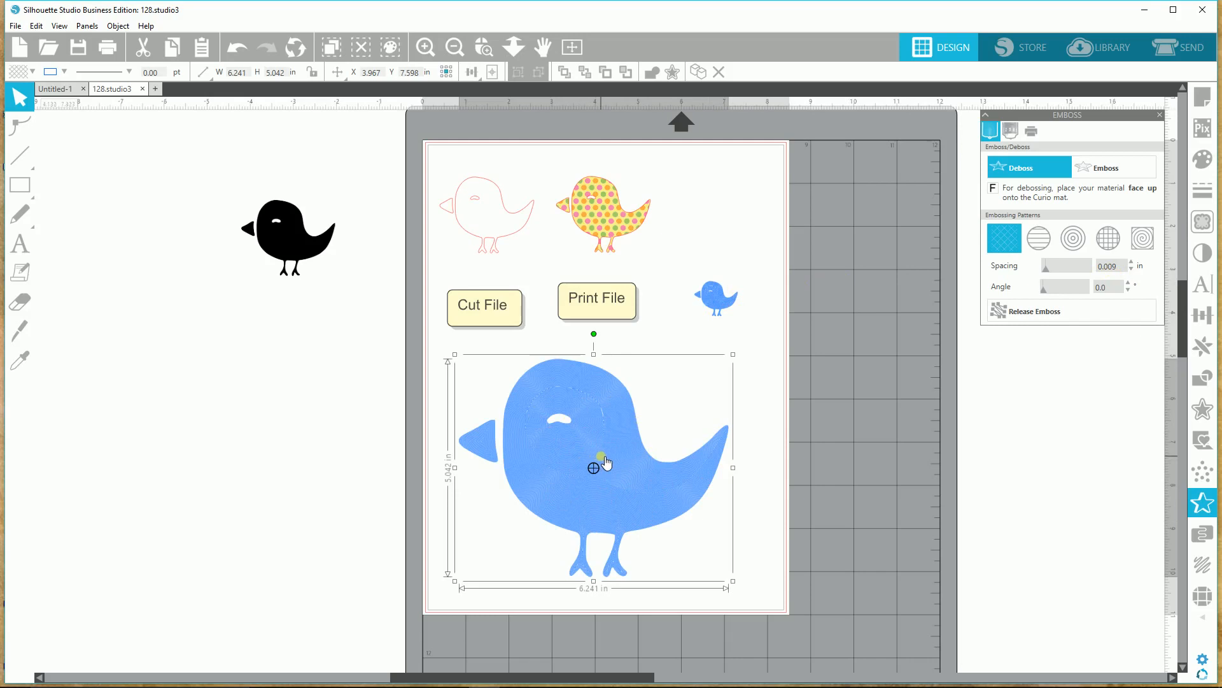
{"action": "left_click_drag", "start_coordinate": [603, 462], "coordinate": [242, 456]}
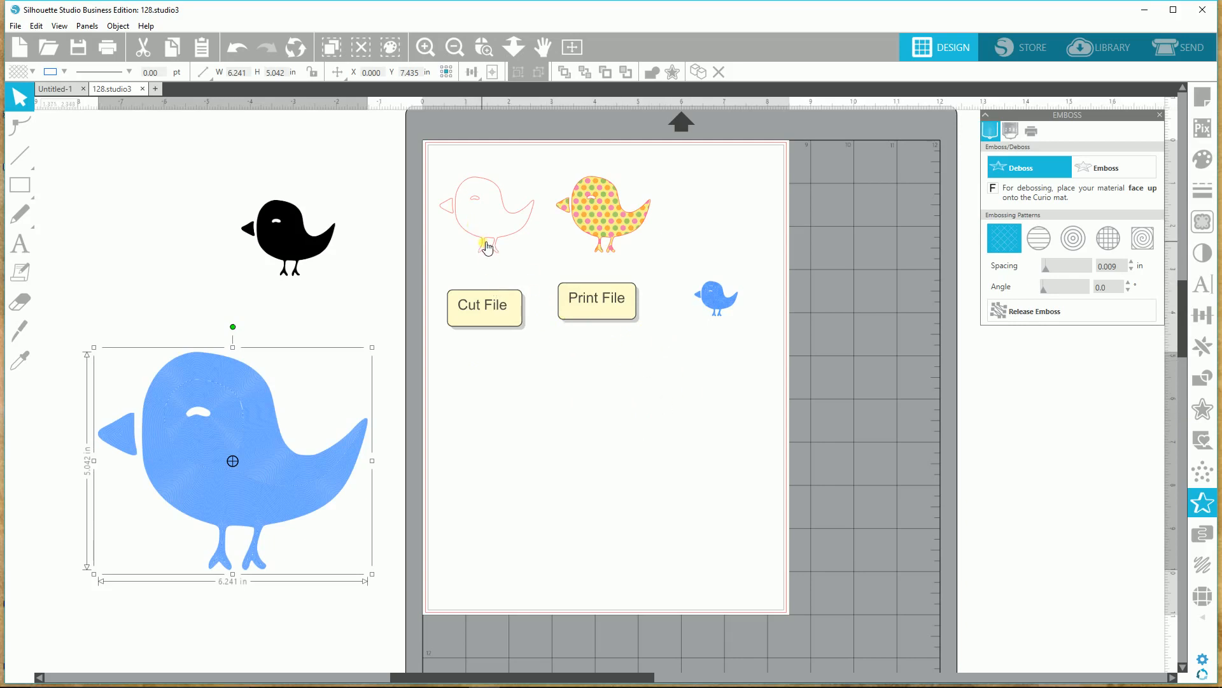
{"action": "left_click_drag", "start_coordinate": [717, 305], "coordinate": [344, 351]}
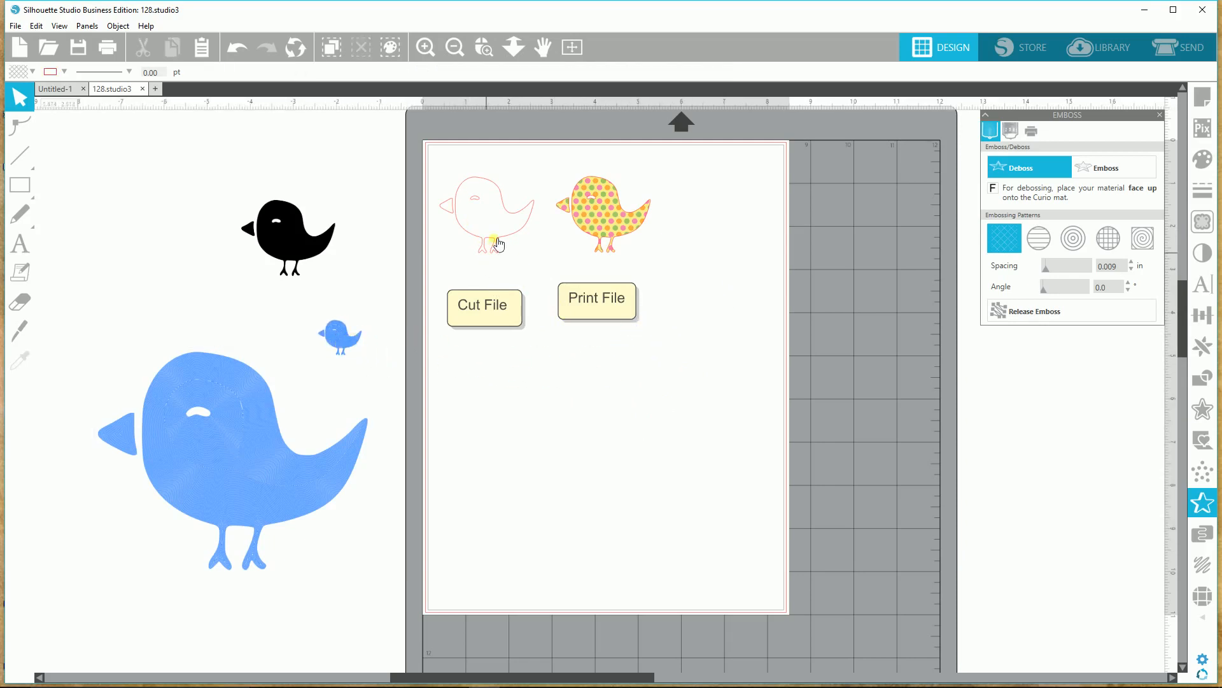
- Place an outline bird beside the patterned bird, fill it with the concentric deboss pattern at 0.004 in spacing, and release its emboss
{"action": "left_click_drag", "start_coordinate": [492, 245], "coordinate": [718, 253]}
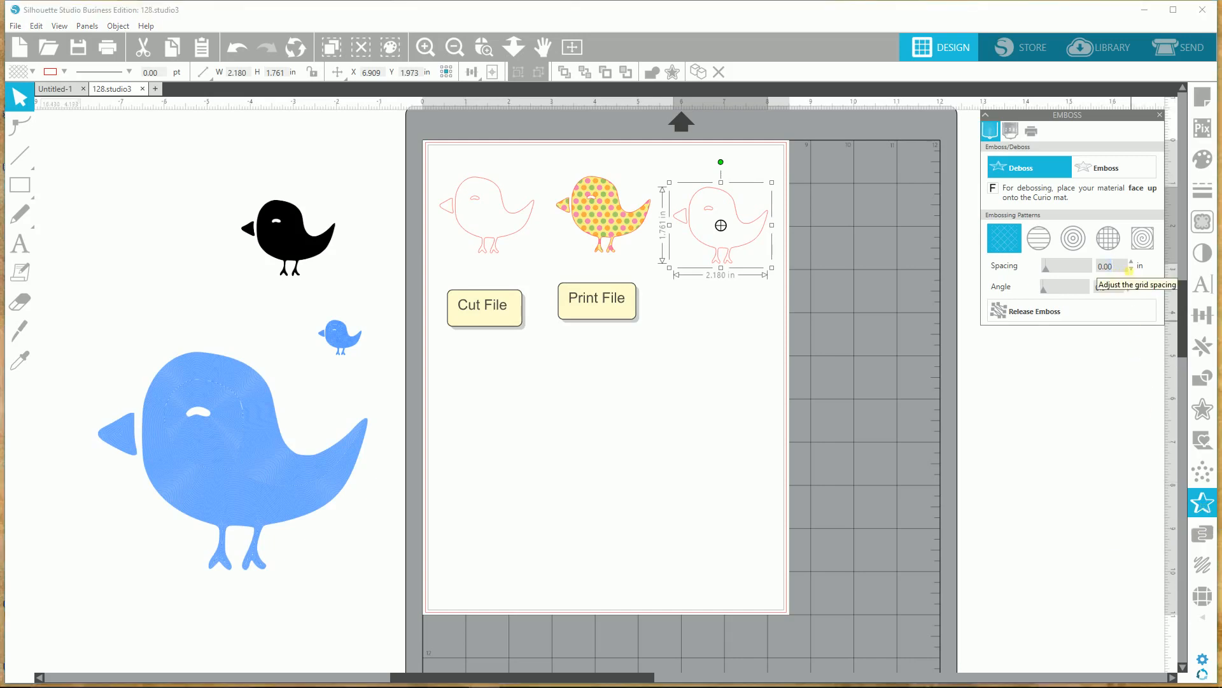
{"action": "left_click", "coordinate": [1082, 242]}
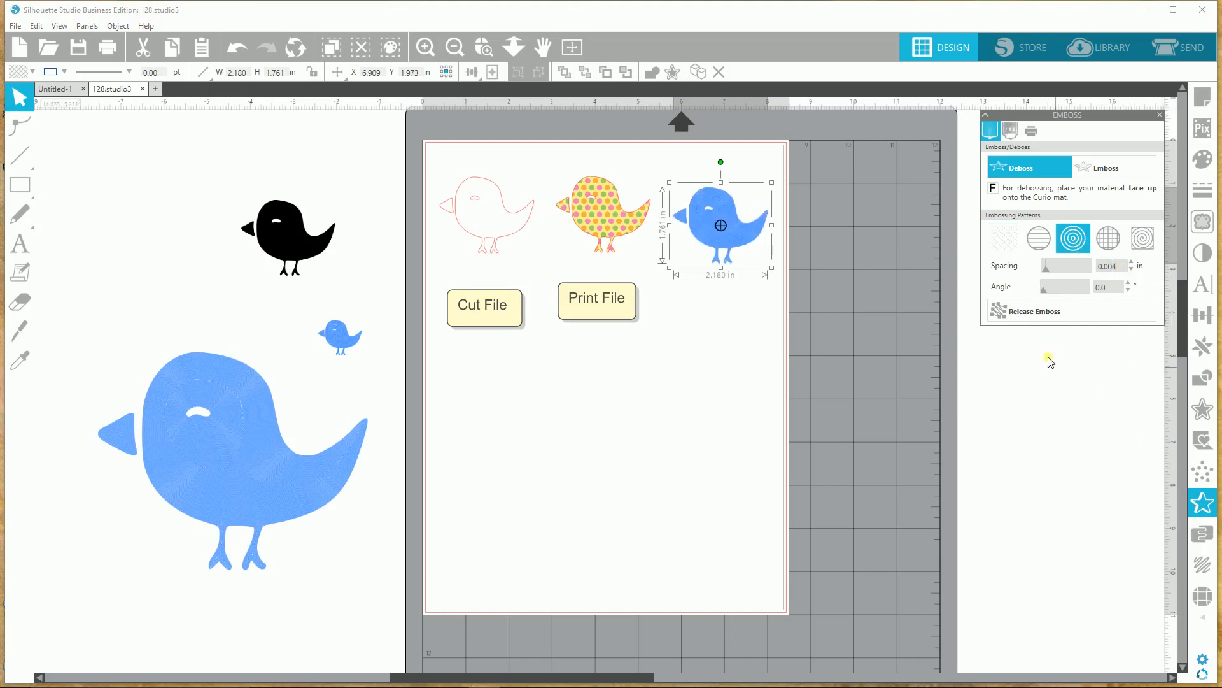
{"action": "left_click", "coordinate": [1047, 316]}
{"action": "left_click", "coordinate": [1072, 244]}
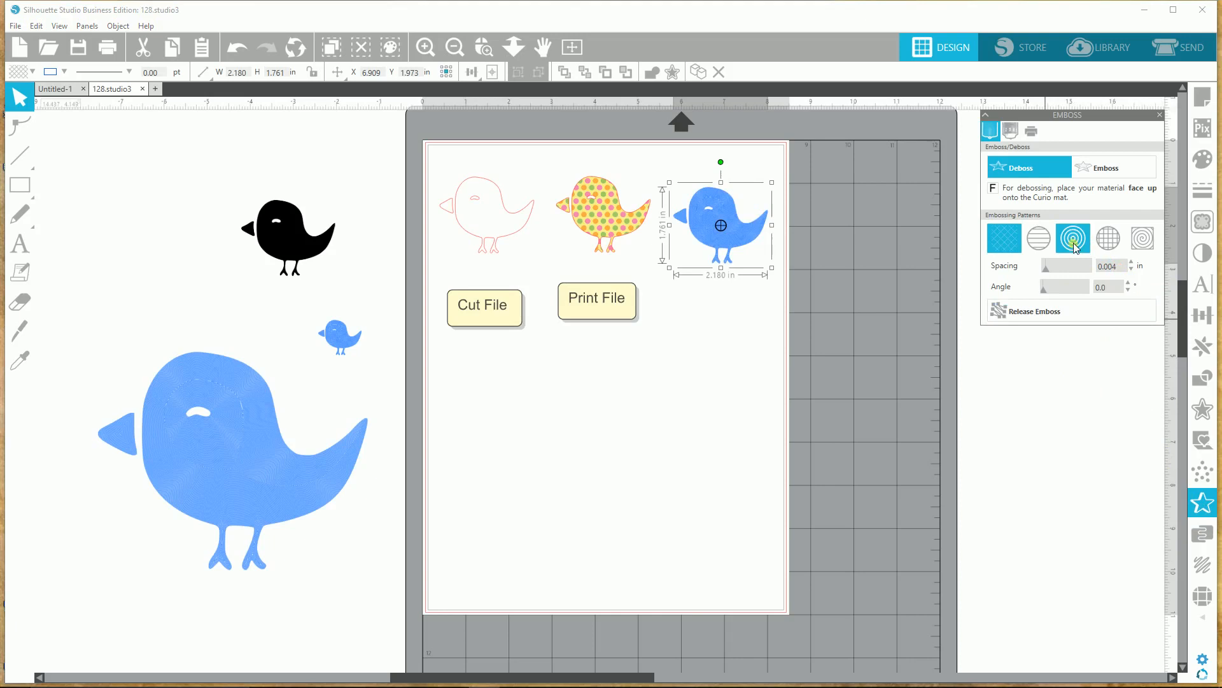
- Examine the released 0.004 in concentric lines up close and compare them with the patterned and outline birds
{"action": "left_click", "coordinate": [484, 47]}
{"action": "left_click", "coordinate": [686, 233]}
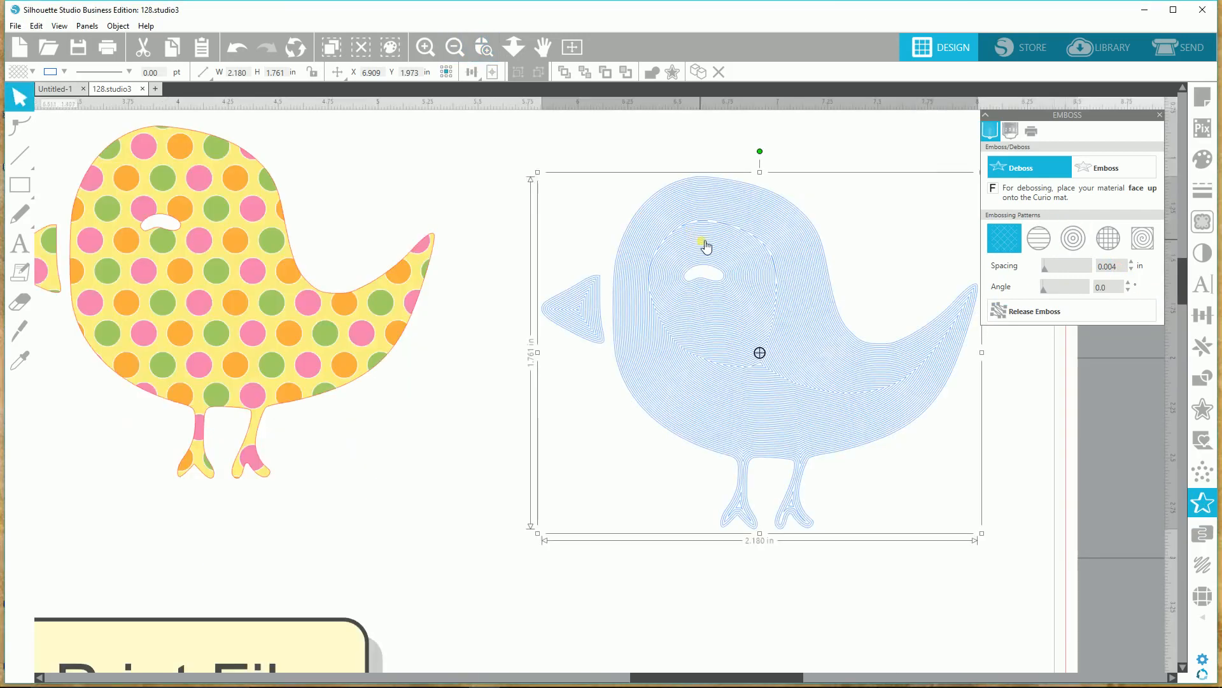
{"action": "left_click", "coordinate": [488, 554]}
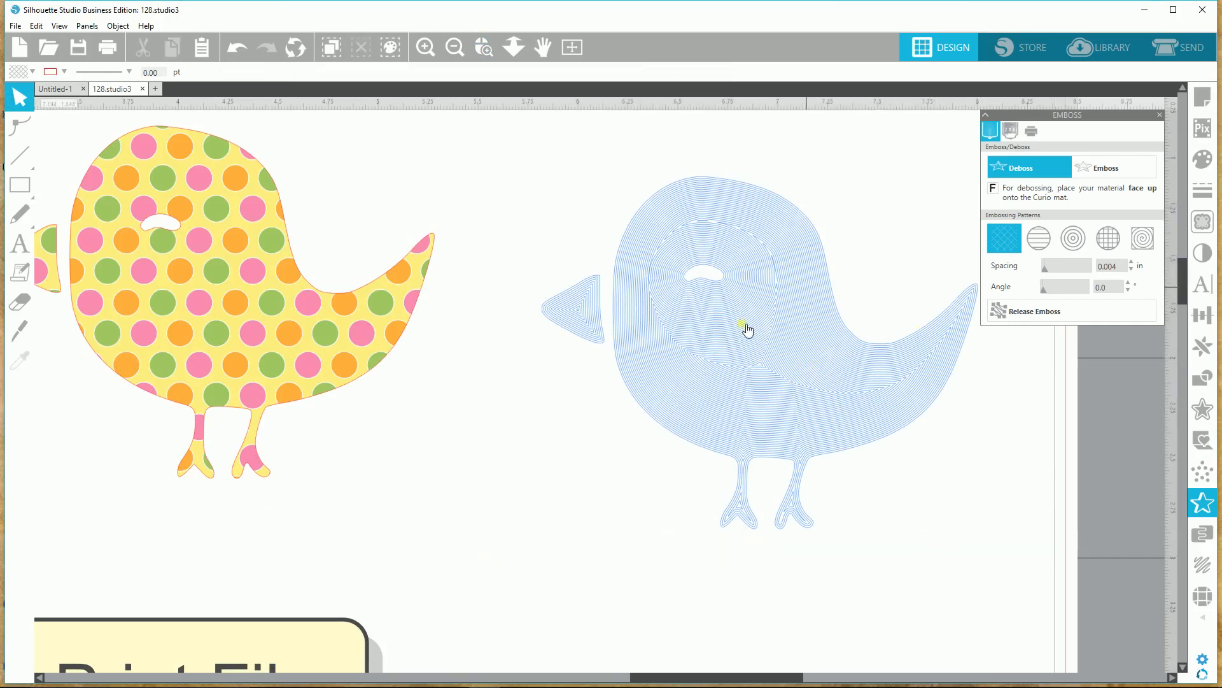
{"action": "left_click_drag", "start_coordinate": [718, 680], "coordinate": [770, 673]}
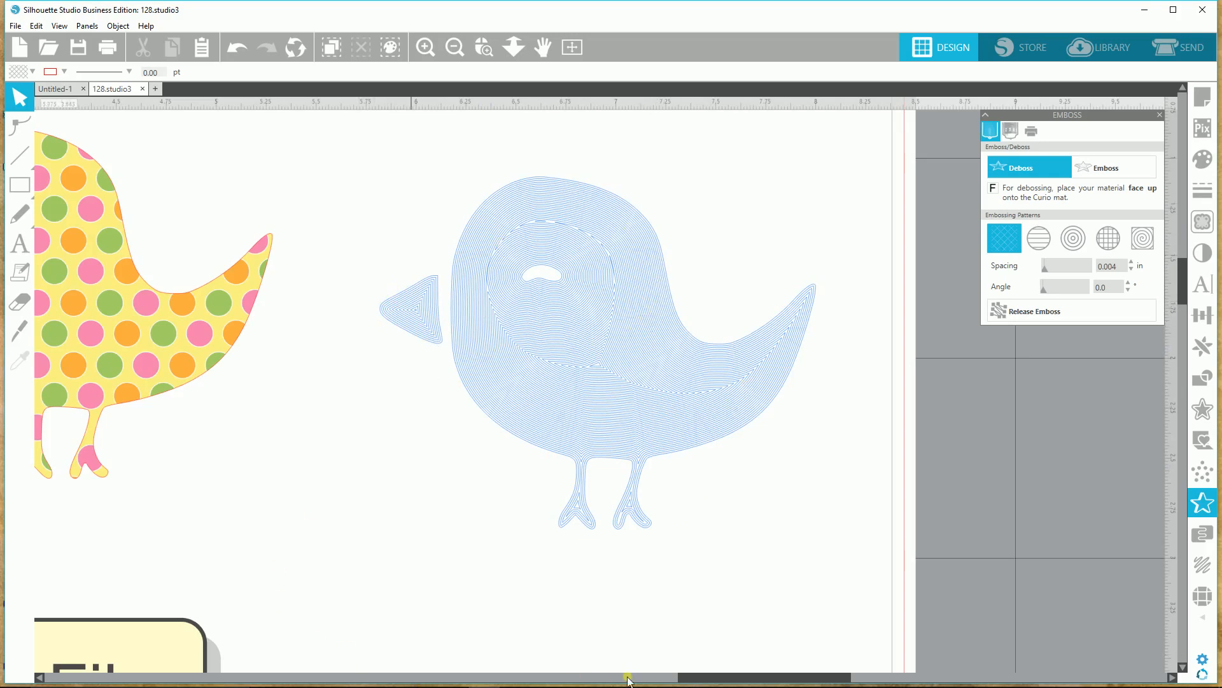
{"action": "left_click_drag", "start_coordinate": [698, 680], "coordinate": [438, 678]}
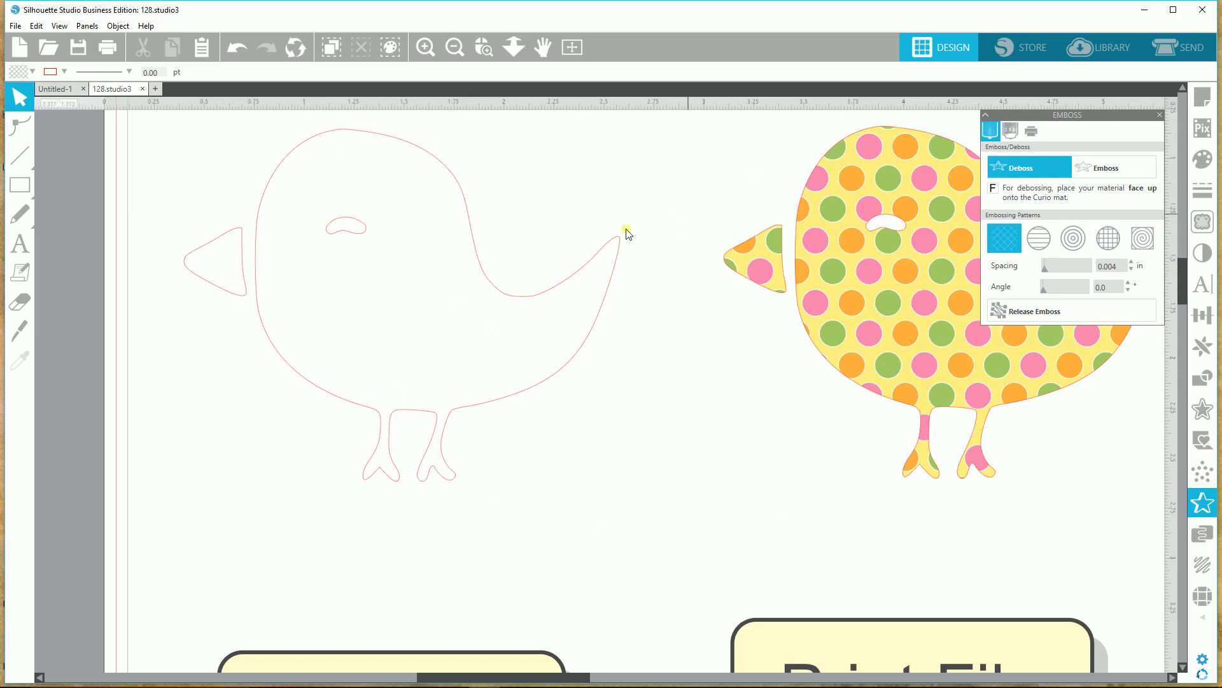
- Paste another red bird outline and align it precisely over the line-filled bird beside the patterned one
{"action": "left_click", "coordinate": [457, 47]}
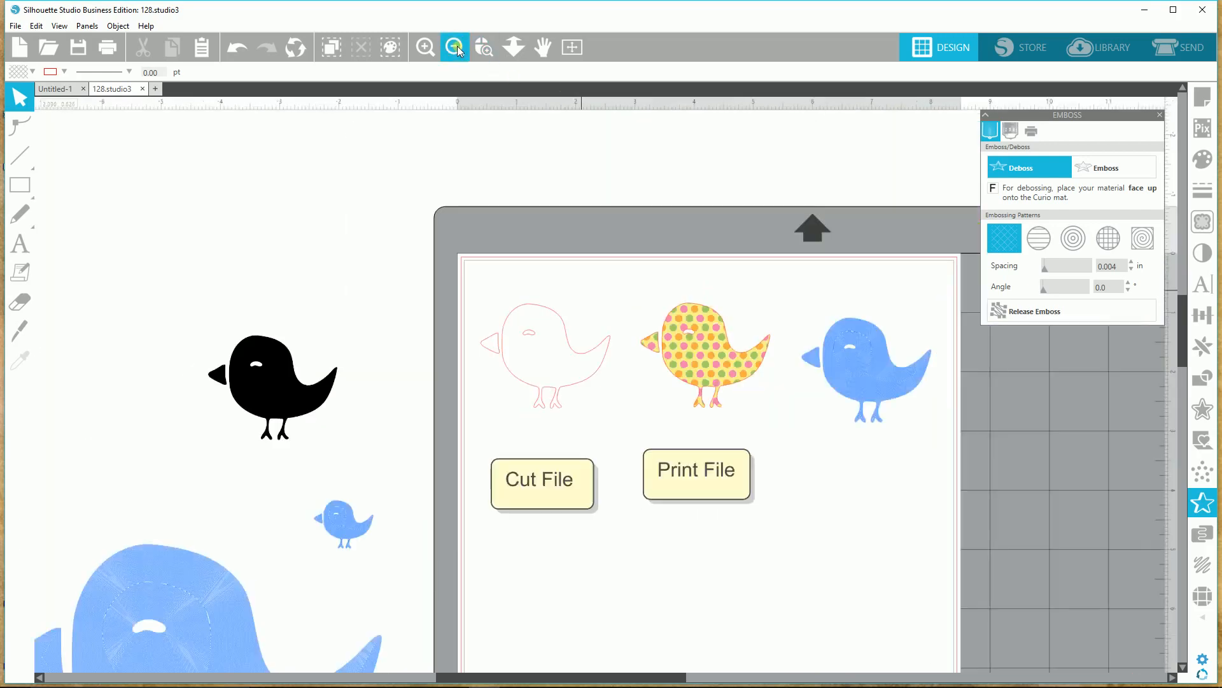
{"action": "left_click", "coordinate": [200, 51]}
{"action": "left_click_drag", "start_coordinate": [705, 497], "coordinate": [804, 396]}
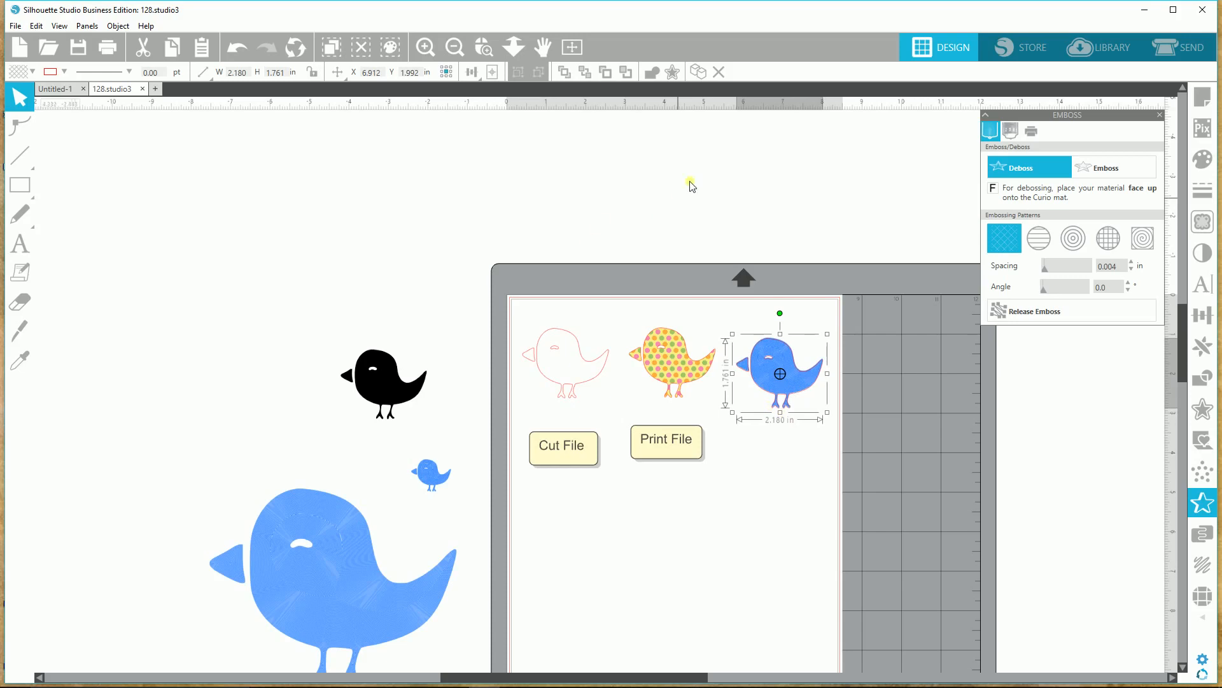
{"action": "left_click", "coordinate": [485, 48]}
{"action": "left_click_drag", "start_coordinate": [827, 464], "coordinate": [781, 329]}
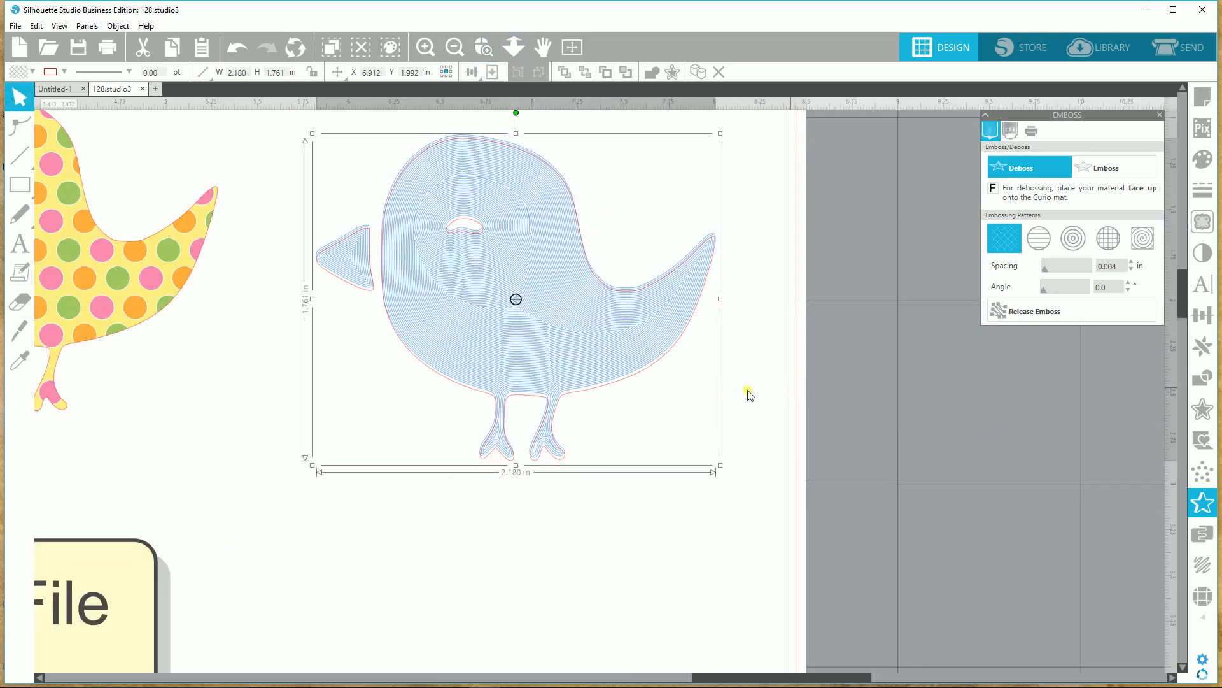
{"action": "left_click_drag", "start_coordinate": [605, 391], "coordinate": [604, 391]}
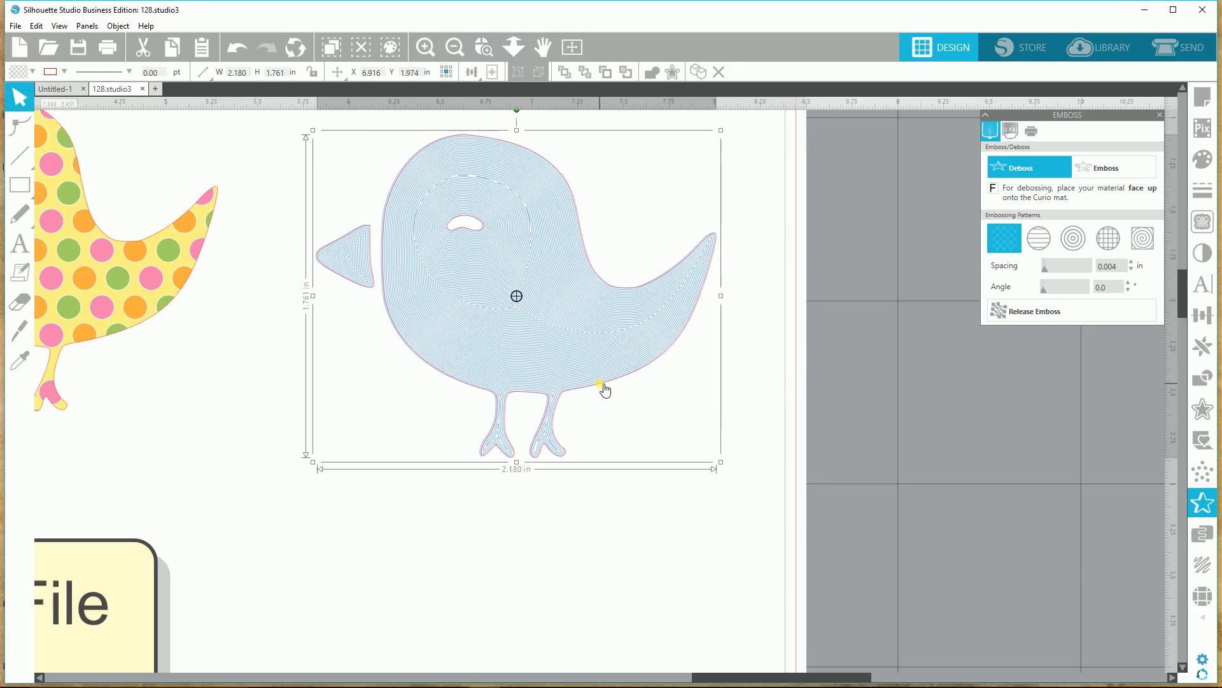
- Assign the send actions by line colour, try sketching only the blue lines, and switch to sketching only the red lines
{"action": "left_click", "coordinate": [1190, 47]}
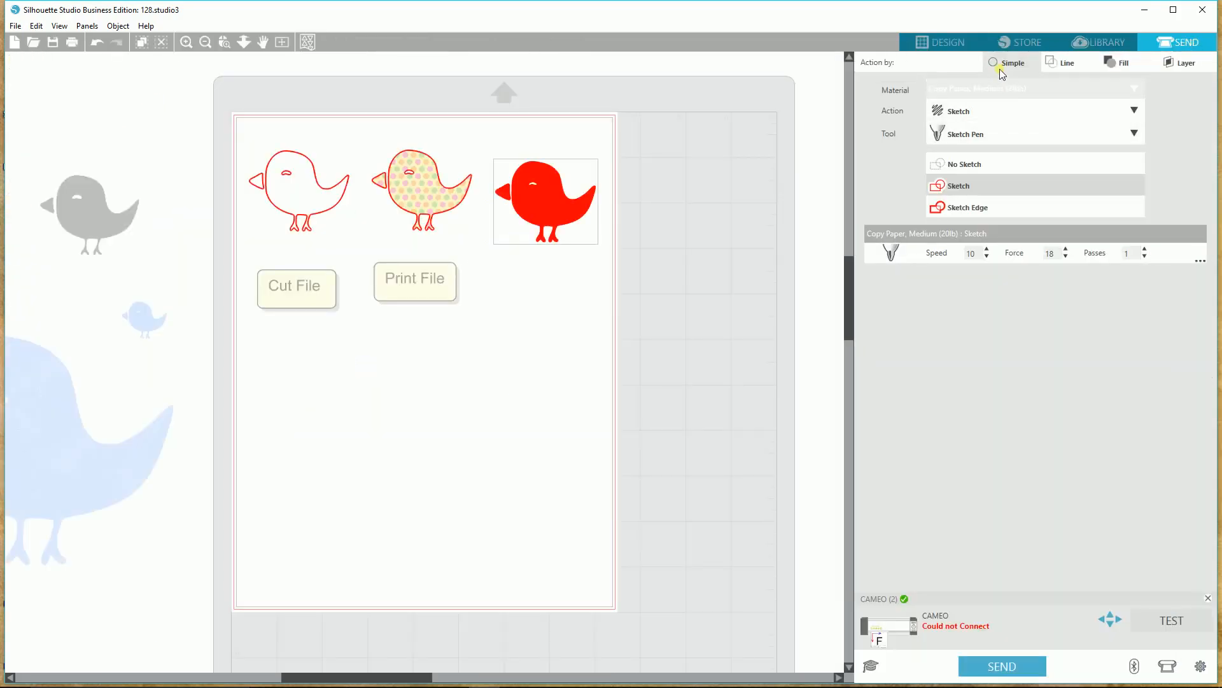
{"action": "left_click", "coordinate": [1068, 65]}
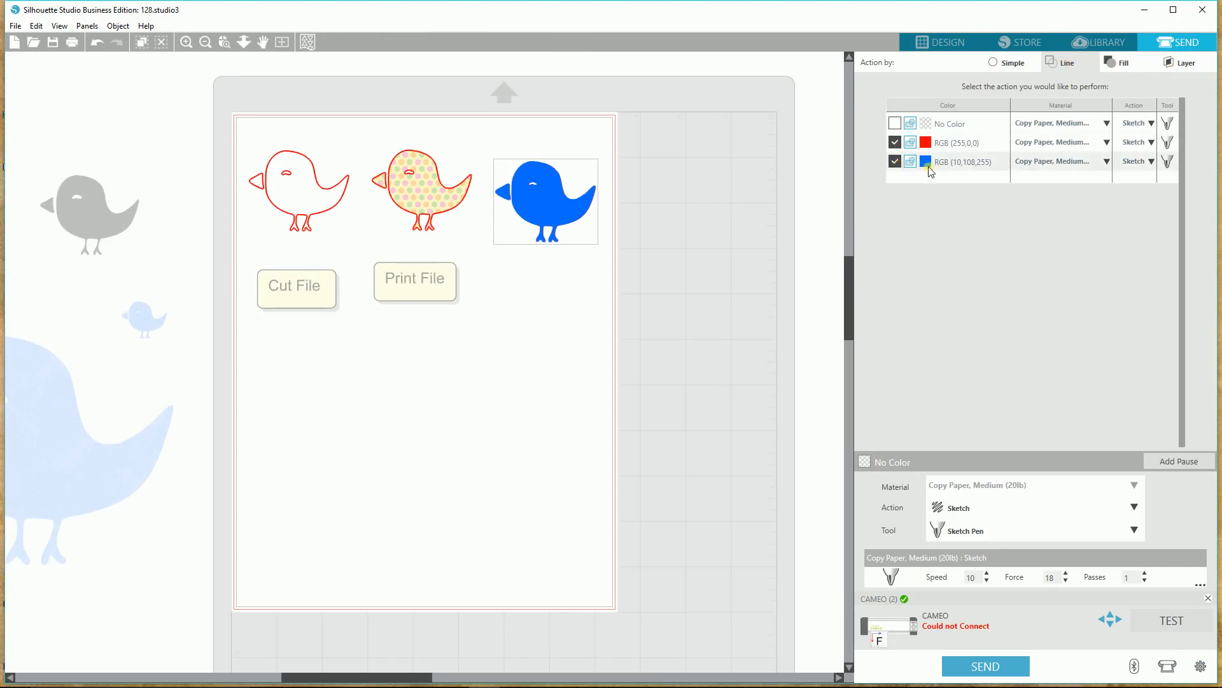
{"action": "left_click", "coordinate": [895, 142]}
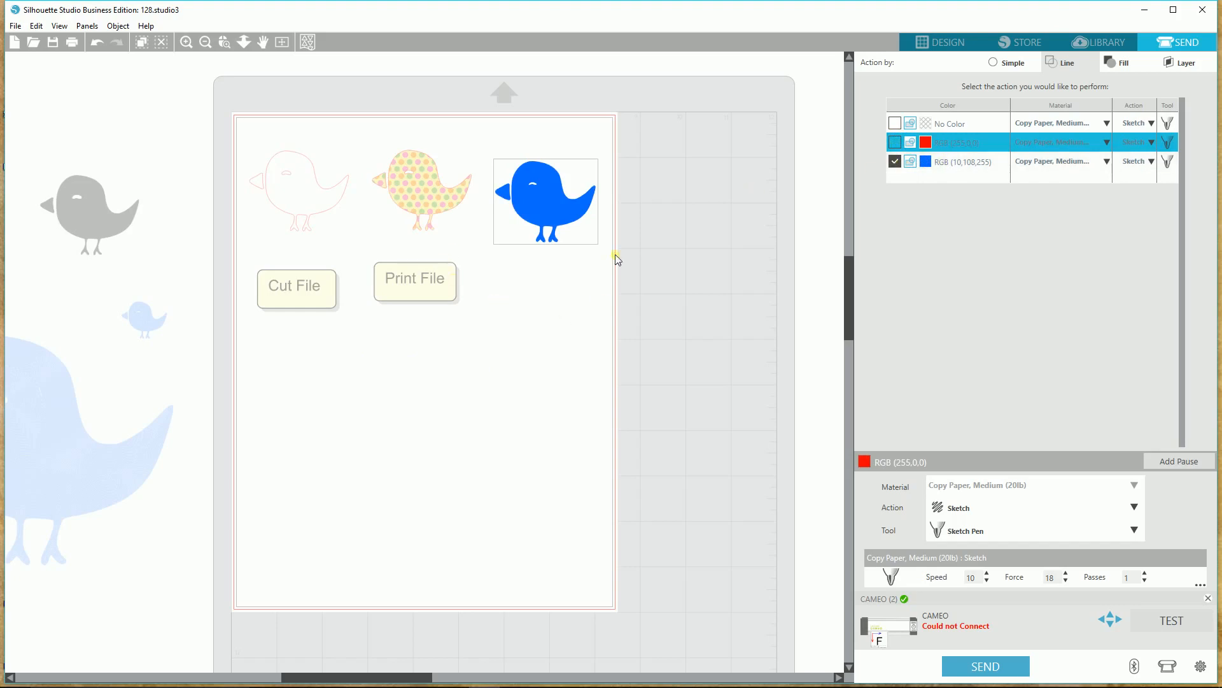
{"action": "left_click", "coordinate": [895, 162]}
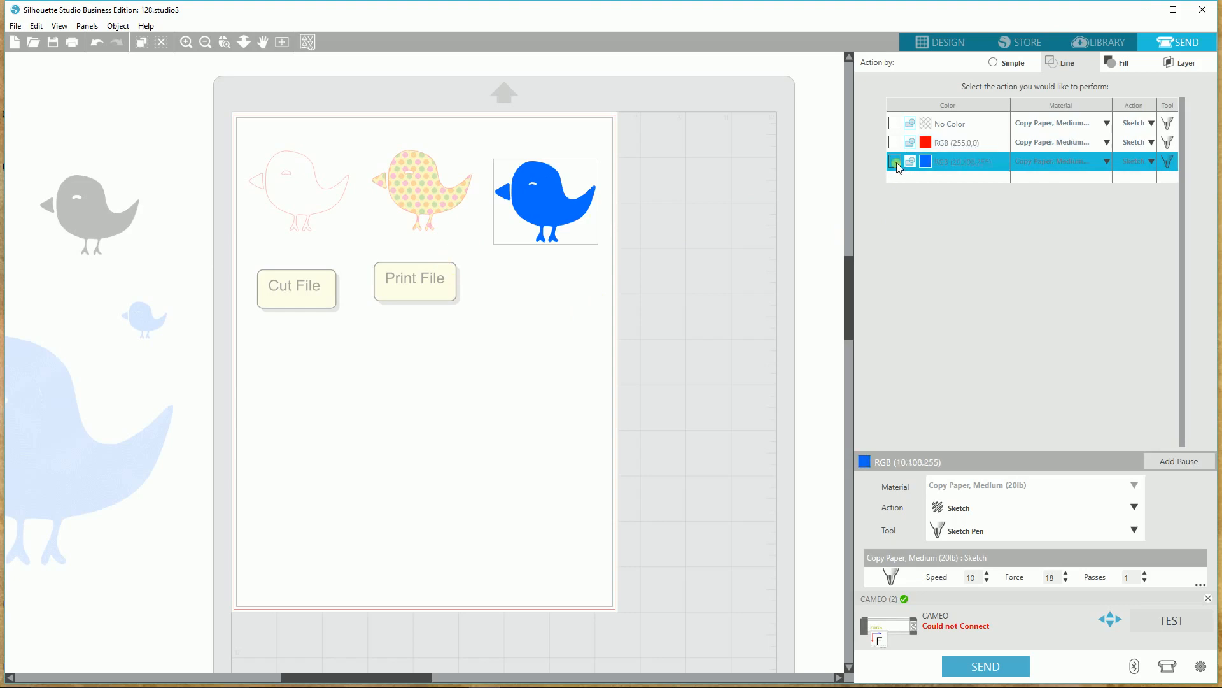
{"action": "left_click", "coordinate": [895, 142]}
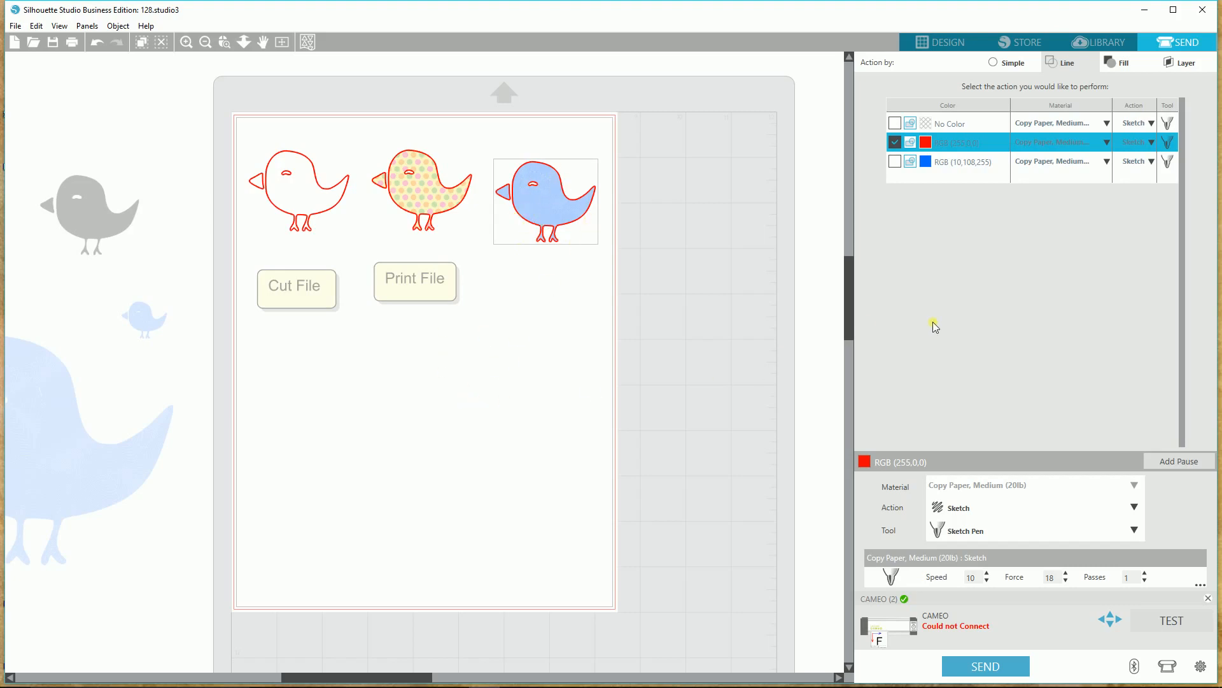
- Return to the design view and paste a copy of the Cut File bird outline below the Print File note
{"action": "left_click", "coordinate": [930, 36]}
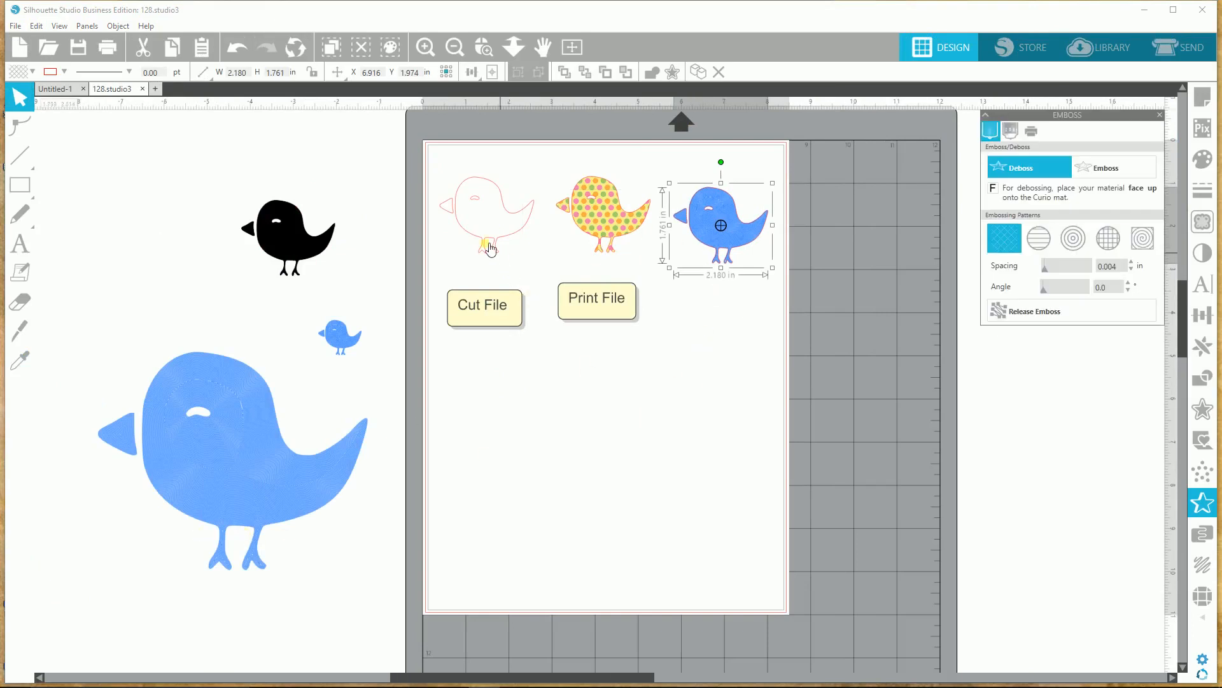
{"action": "left_click", "coordinate": [490, 248]}
{"action": "left_click", "coordinate": [172, 56]}
{"action": "left_click", "coordinate": [526, 496]}
{"action": "key", "text": "ctrl+v"}
{"action": "left_click_drag", "start_coordinate": [666, 401], "coordinate": [668, 431]}
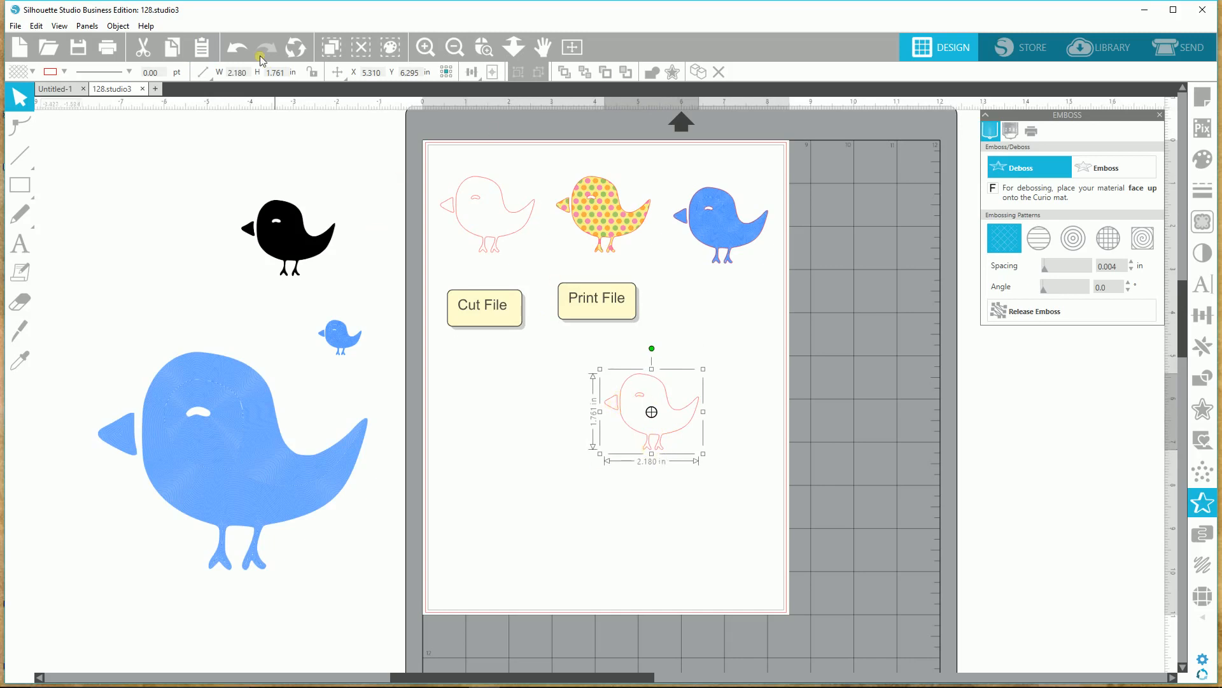
- Release the compound path of the copied bird outline
{"action": "left_click", "coordinate": [118, 26]}
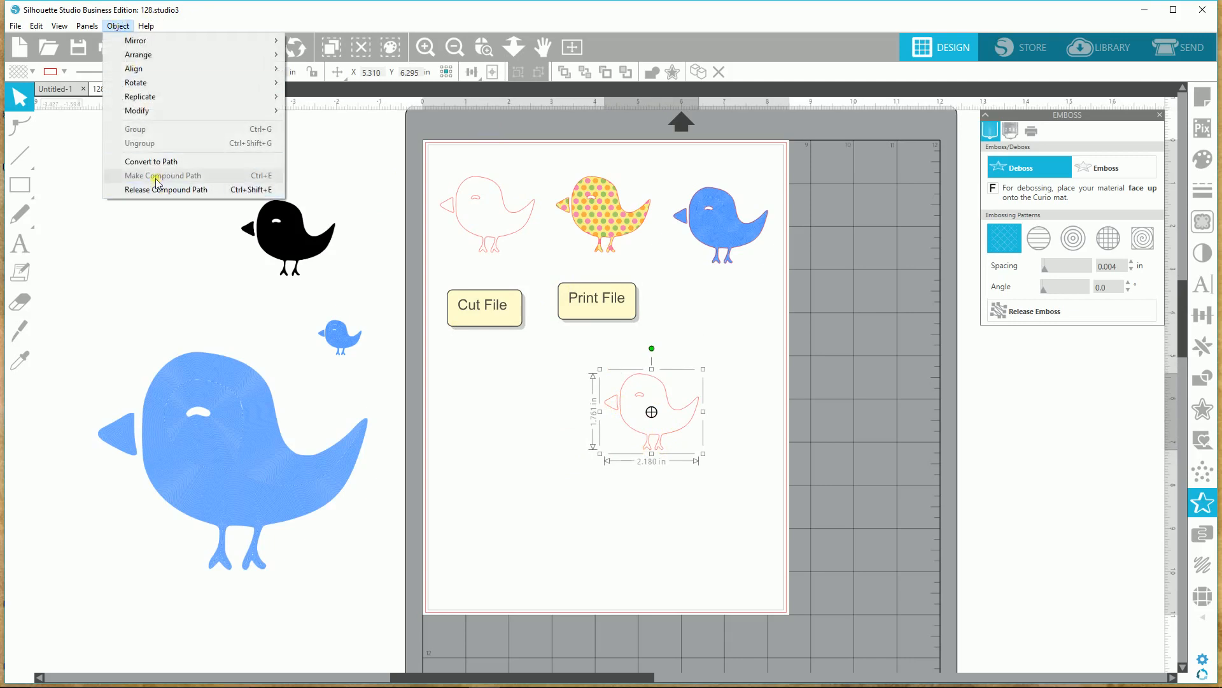
{"action": "left_click", "coordinate": [156, 189]}
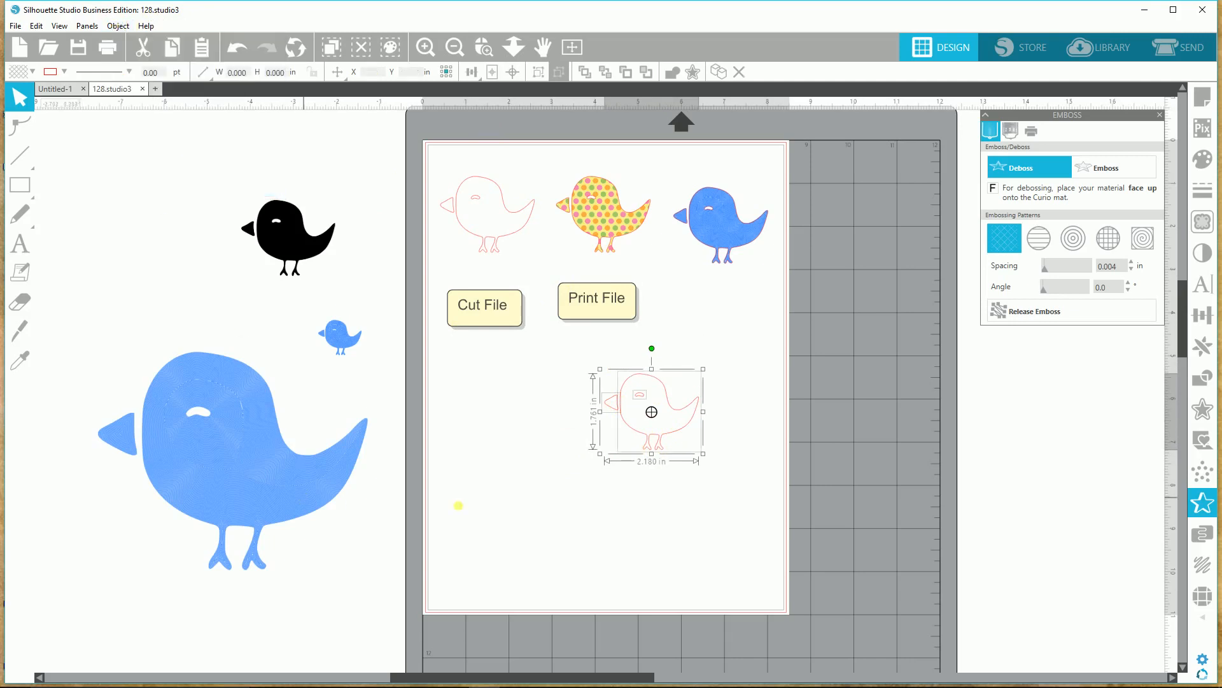
{"action": "left_click", "coordinate": [576, 506]}
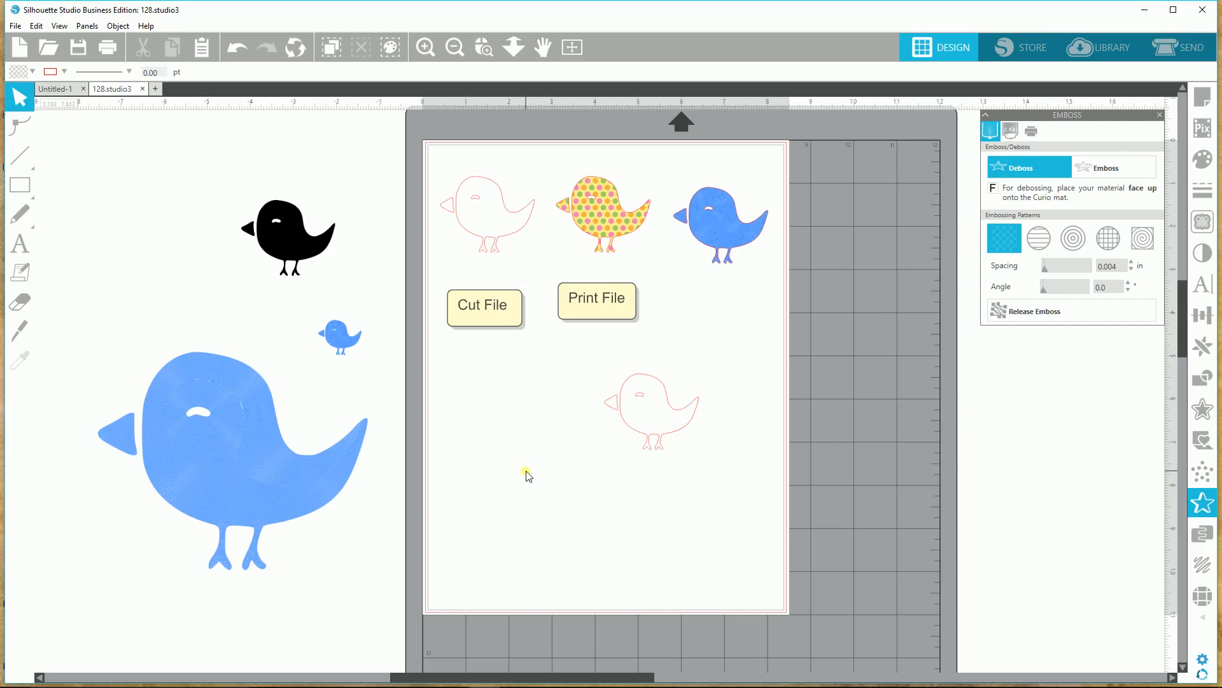
- Delete the eye shape from the released bird outline below the Print File note
{"action": "left_click", "coordinate": [485, 47]}
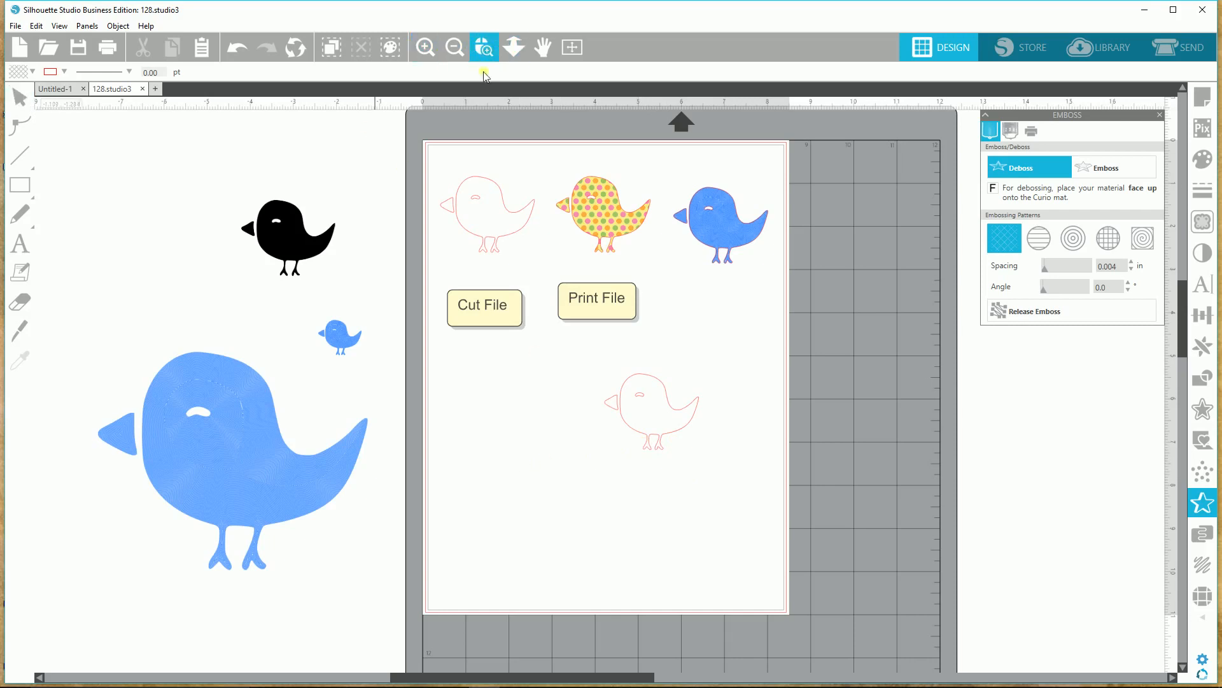
{"action": "left_click", "coordinate": [638, 440]}
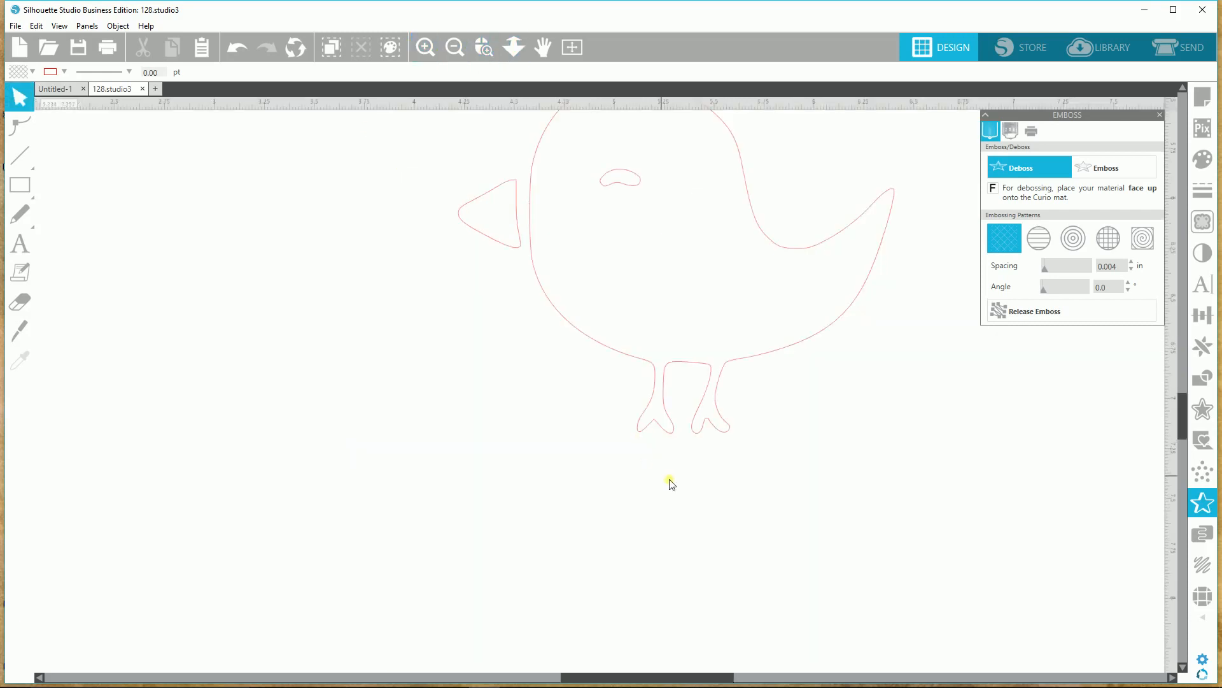
{"action": "left_click", "coordinate": [519, 251]}
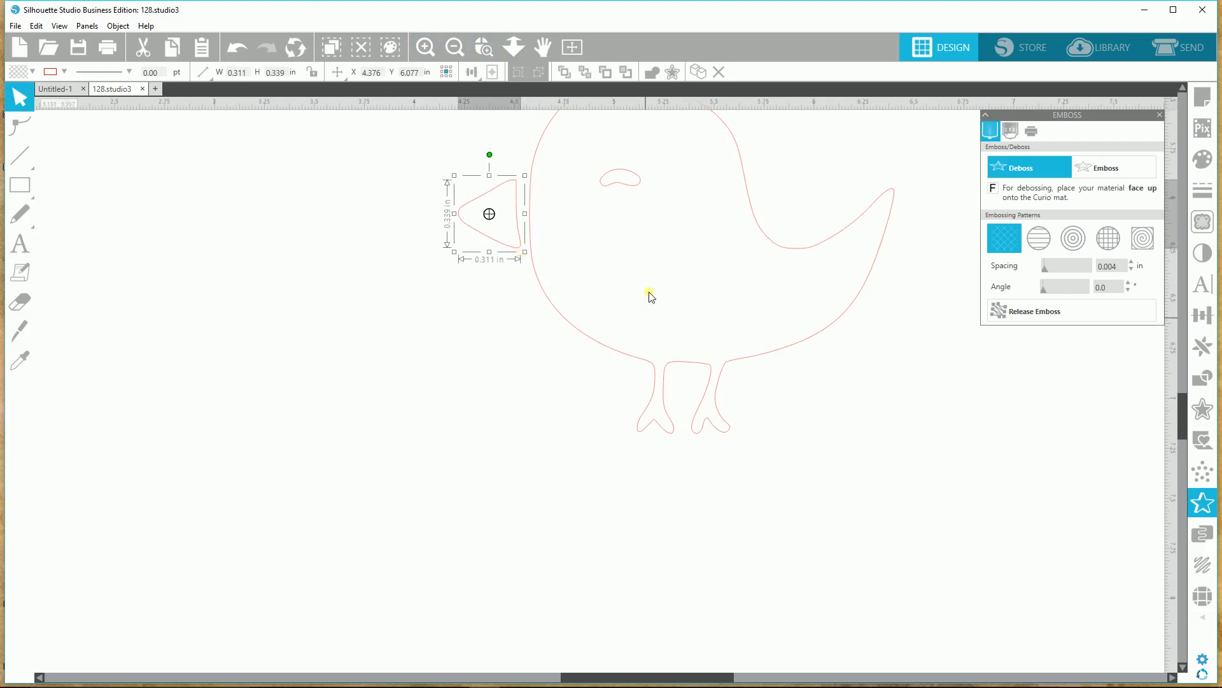
{"action": "left_click", "coordinate": [636, 188]}
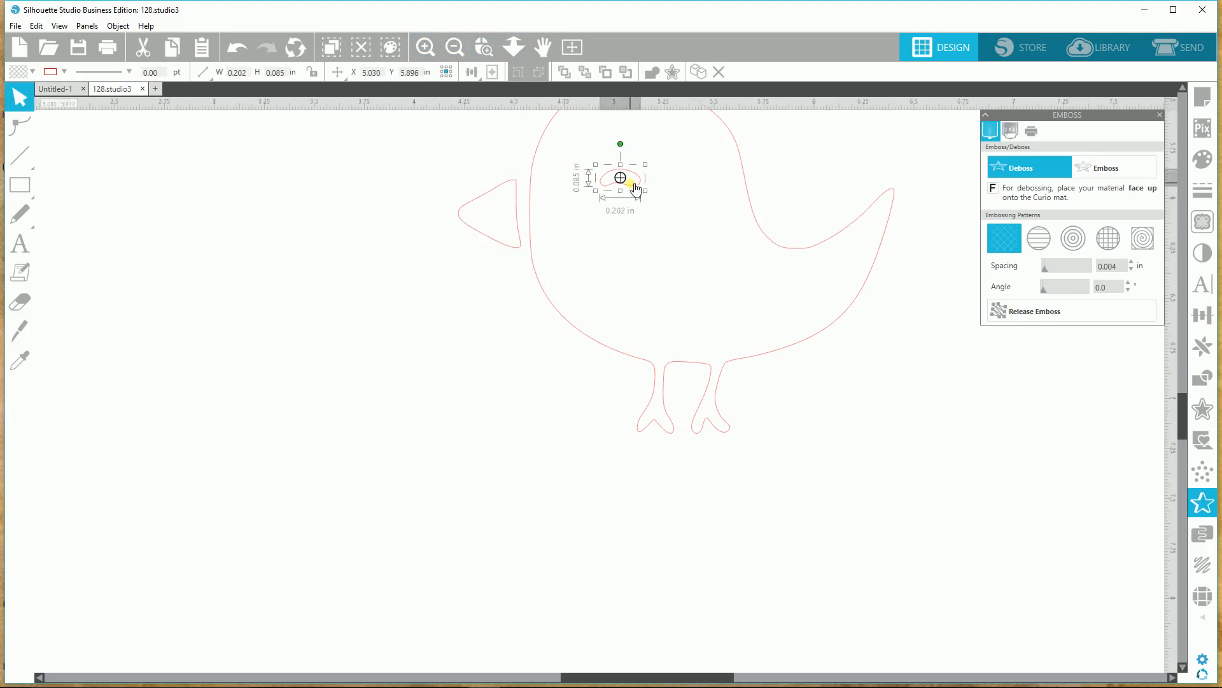
{"action": "key", "text": "Delete"}
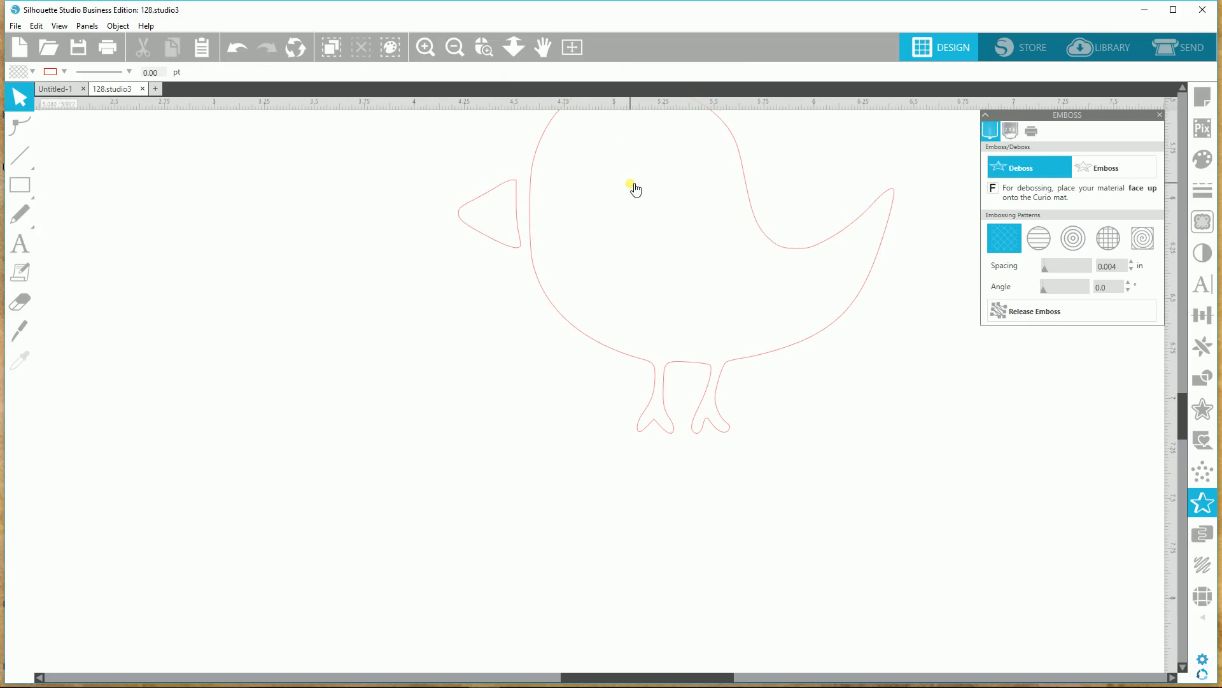
- Edit the beak's points so that its two back corners overlap the bird's body
{"action": "left_click", "coordinate": [505, 245]}
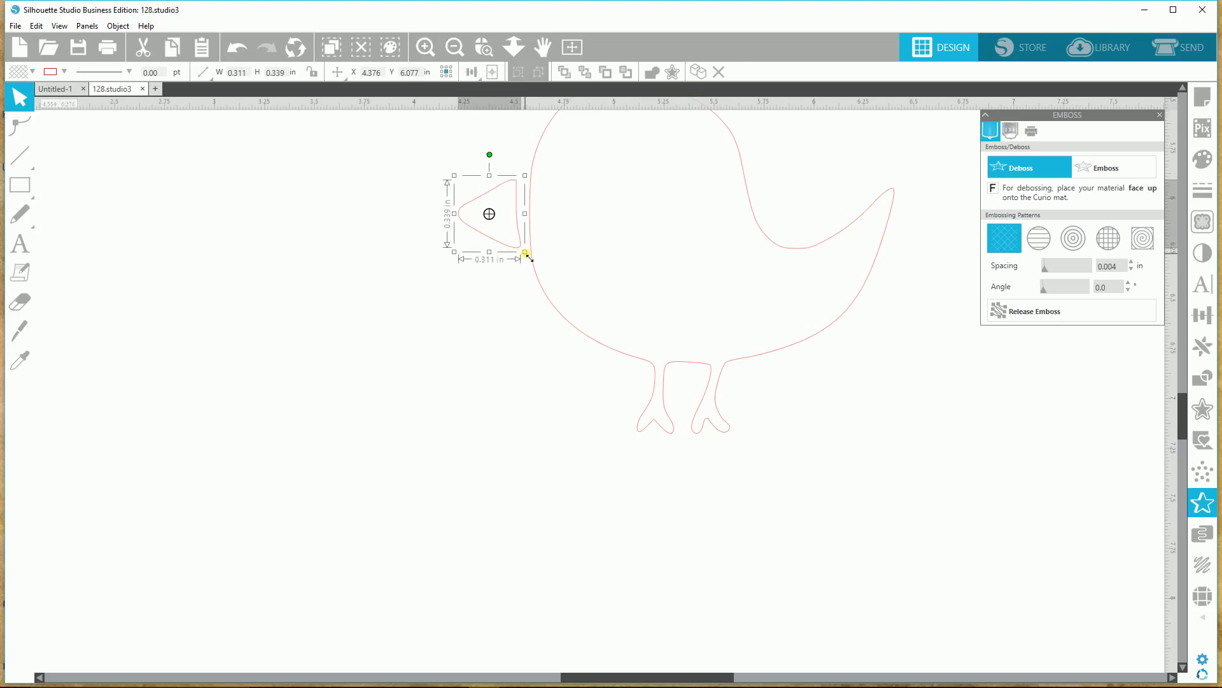
{"action": "double_click", "coordinate": [519, 240]}
{"action": "left_click_drag", "start_coordinate": [521, 249], "coordinate": [543, 250]}
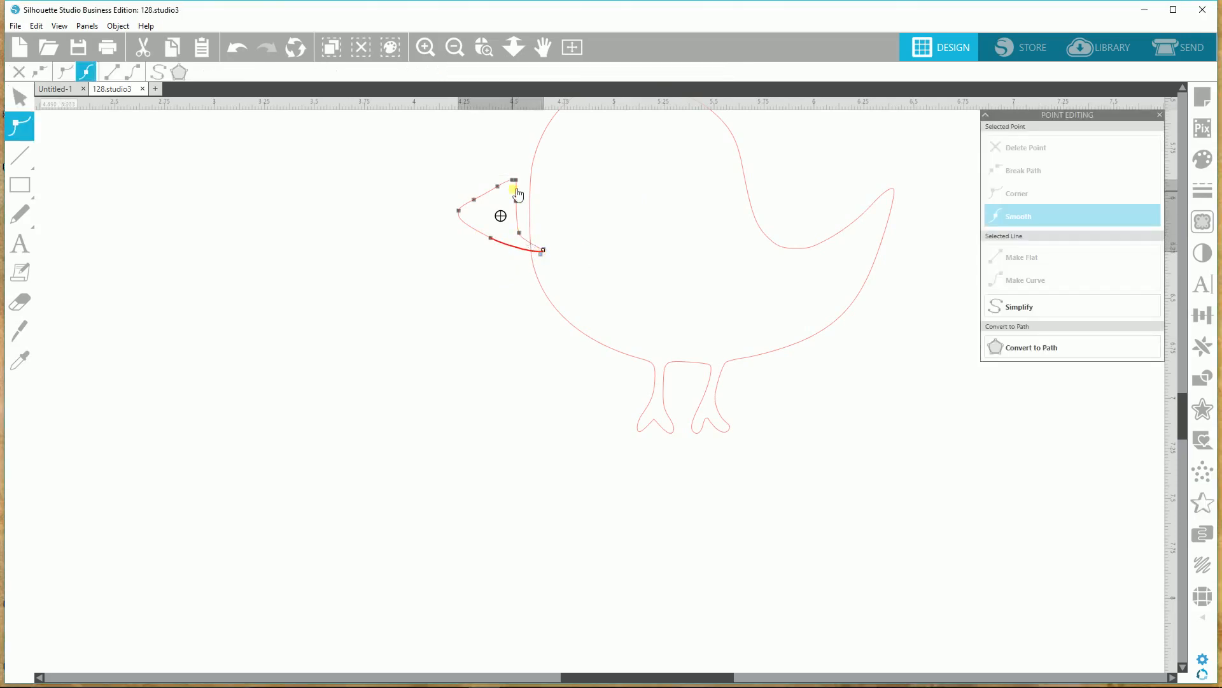
{"action": "left_click_drag", "start_coordinate": [514, 180], "coordinate": [543, 238]}
{"action": "left_click", "coordinate": [526, 515]}
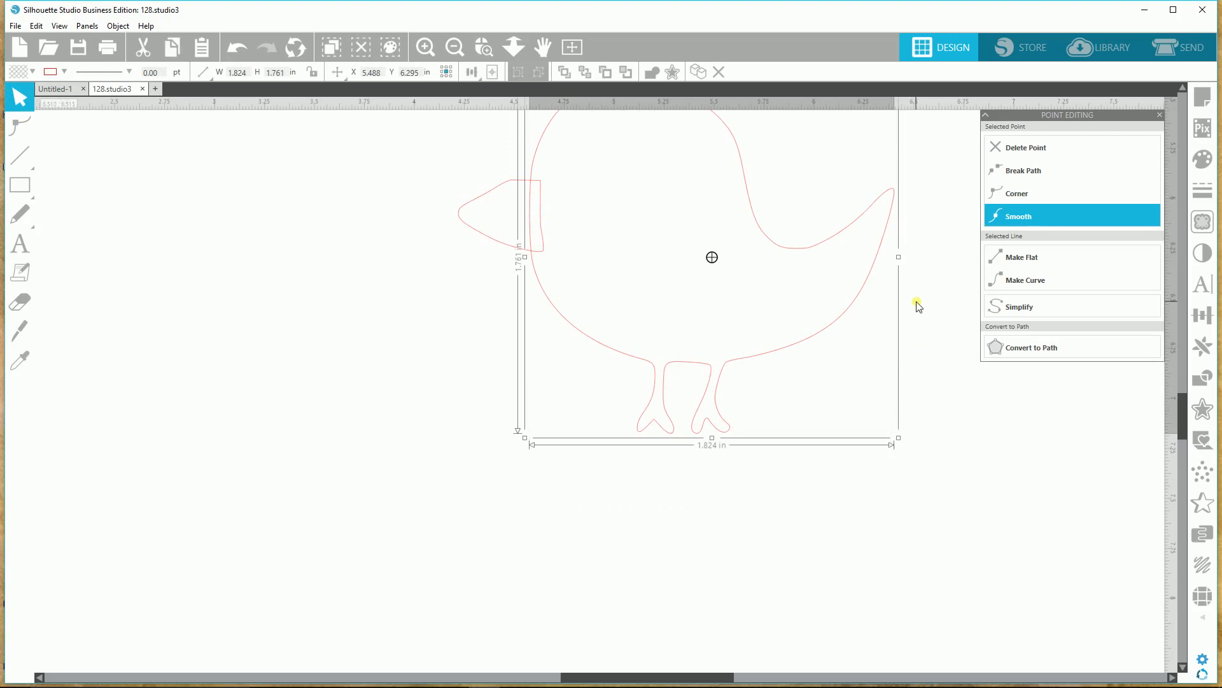
- Weld the overlapping beak and body into a single outline
{"action": "left_click", "coordinate": [494, 239], "text": "shift"}
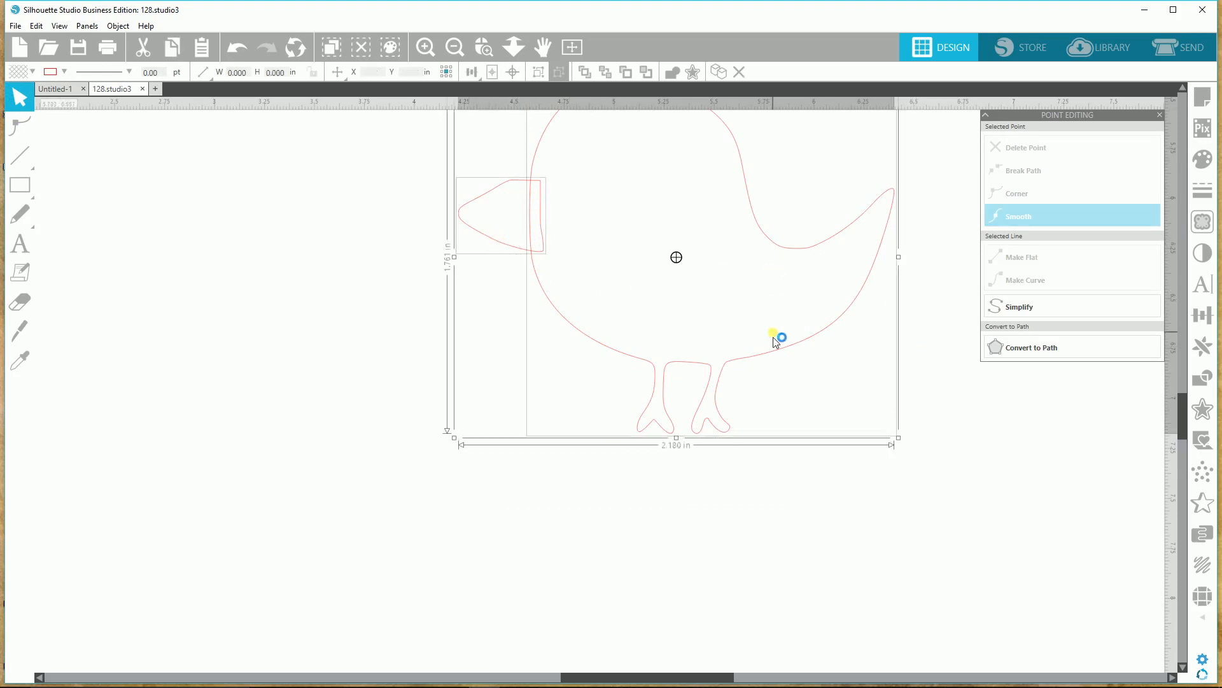
{"action": "left_click", "coordinate": [1205, 380]}
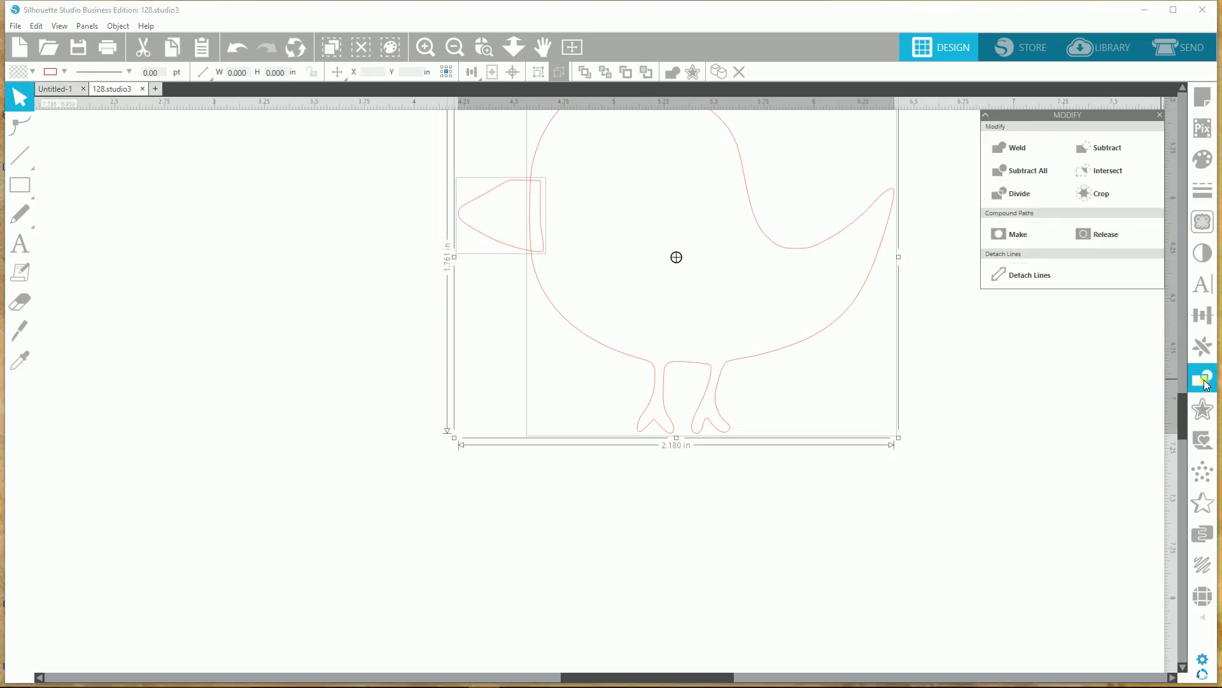
{"action": "left_click", "coordinate": [1010, 152]}
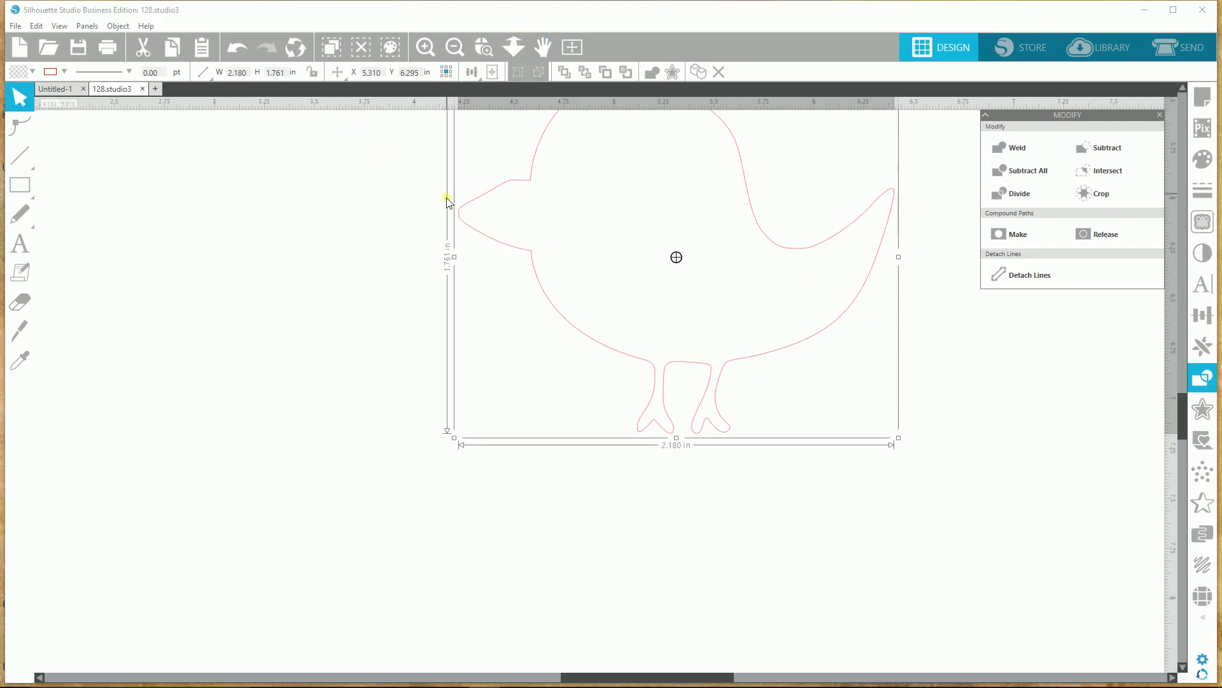
- Move the blue line fill off the red outline of the line-filled bird and remove that outline
{"action": "left_click", "coordinate": [454, 47]}
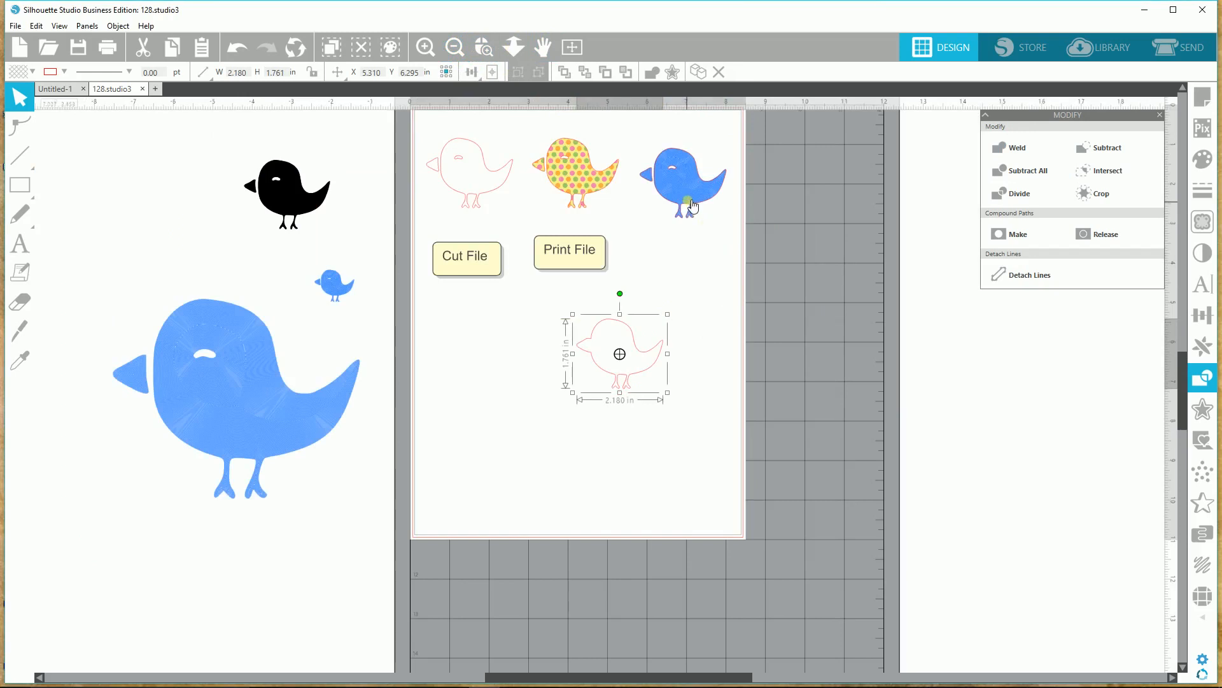
{"action": "left_click", "coordinate": [699, 210]}
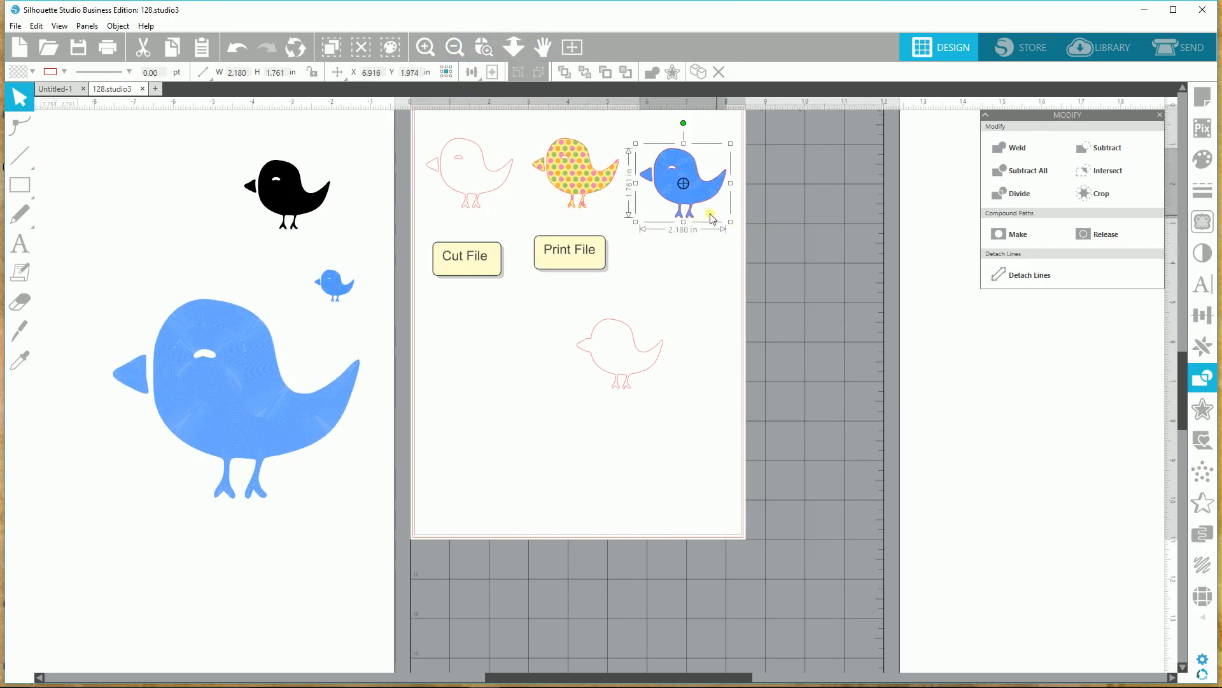
{"action": "left_click", "coordinate": [485, 47]}
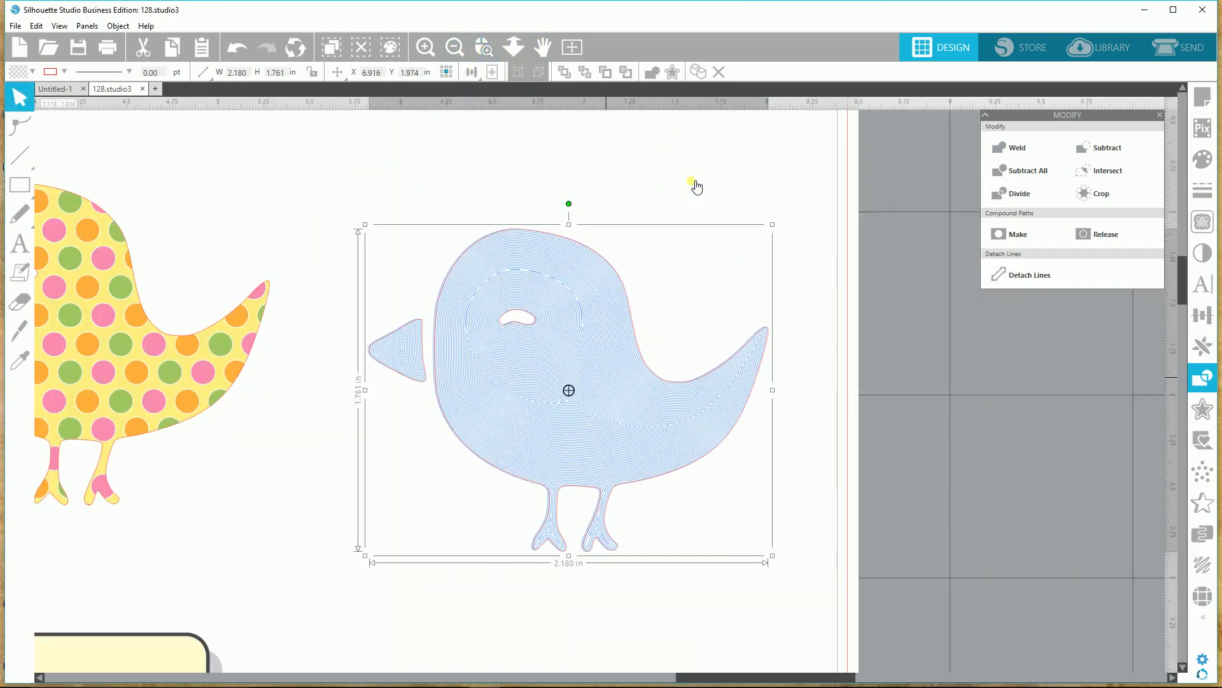
{"action": "left_click", "coordinate": [630, 278]}
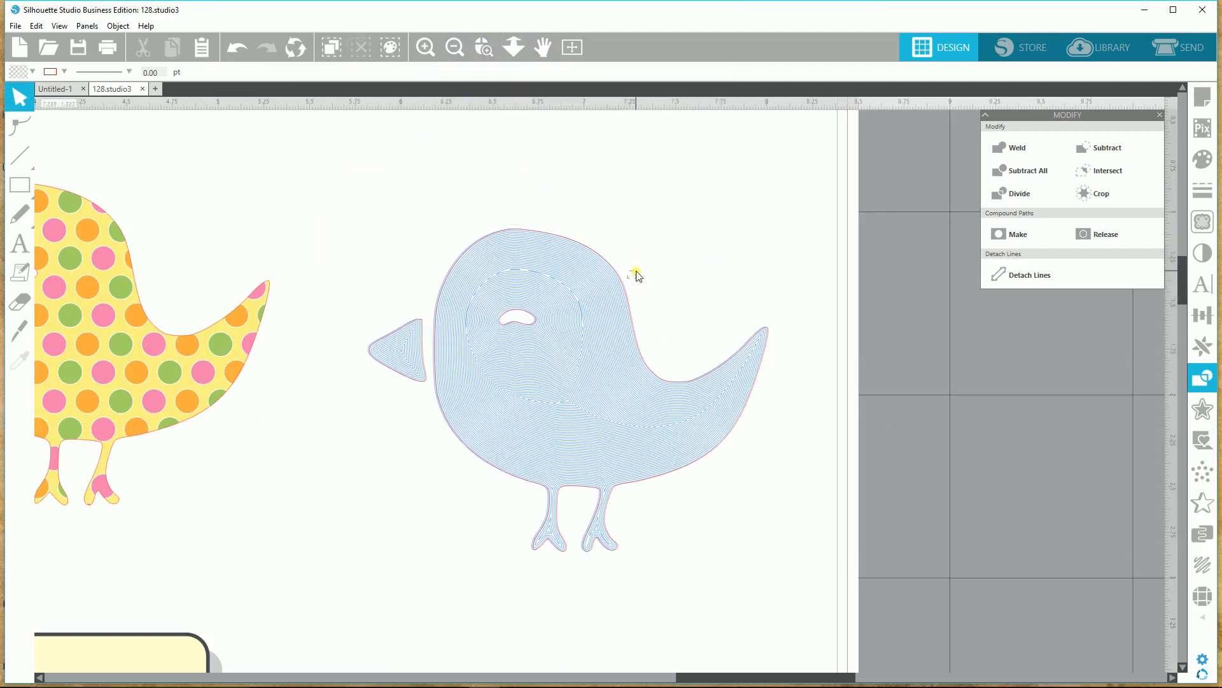
{"action": "left_click_drag", "start_coordinate": [626, 285], "coordinate": [645, 351]}
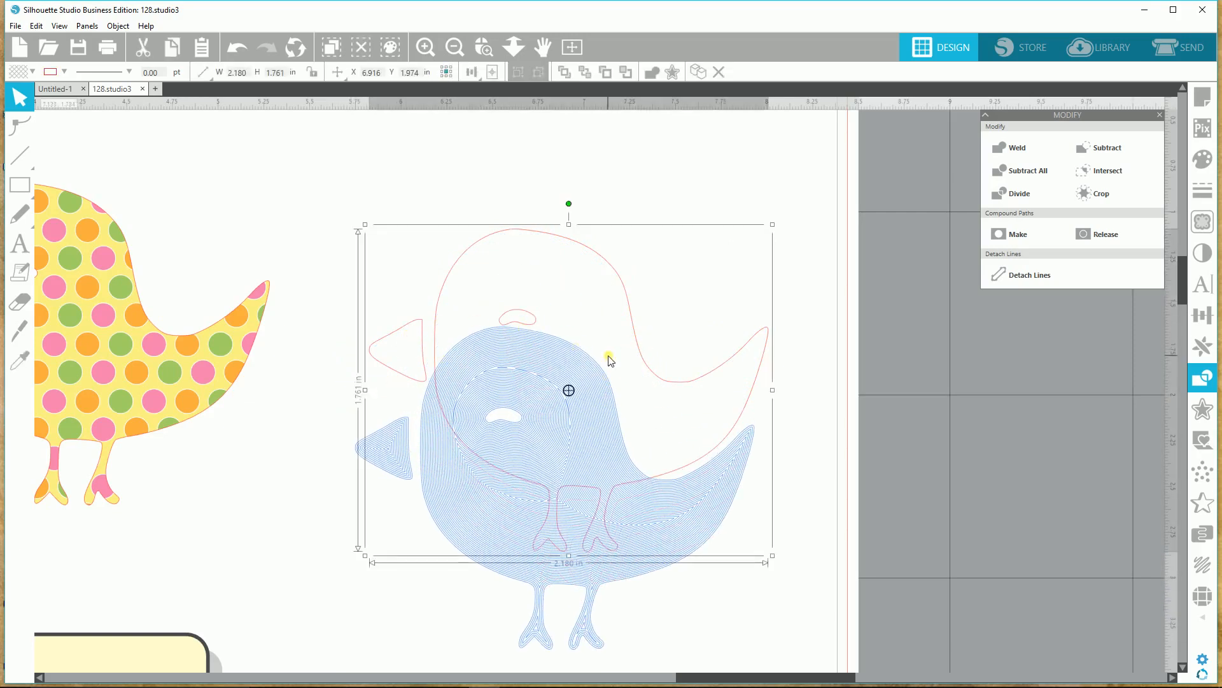
{"action": "left_click", "coordinate": [629, 473]}
{"action": "scroll", "coordinate": [805, 563], "scroll_direction": "down", "scroll_amount": 4}
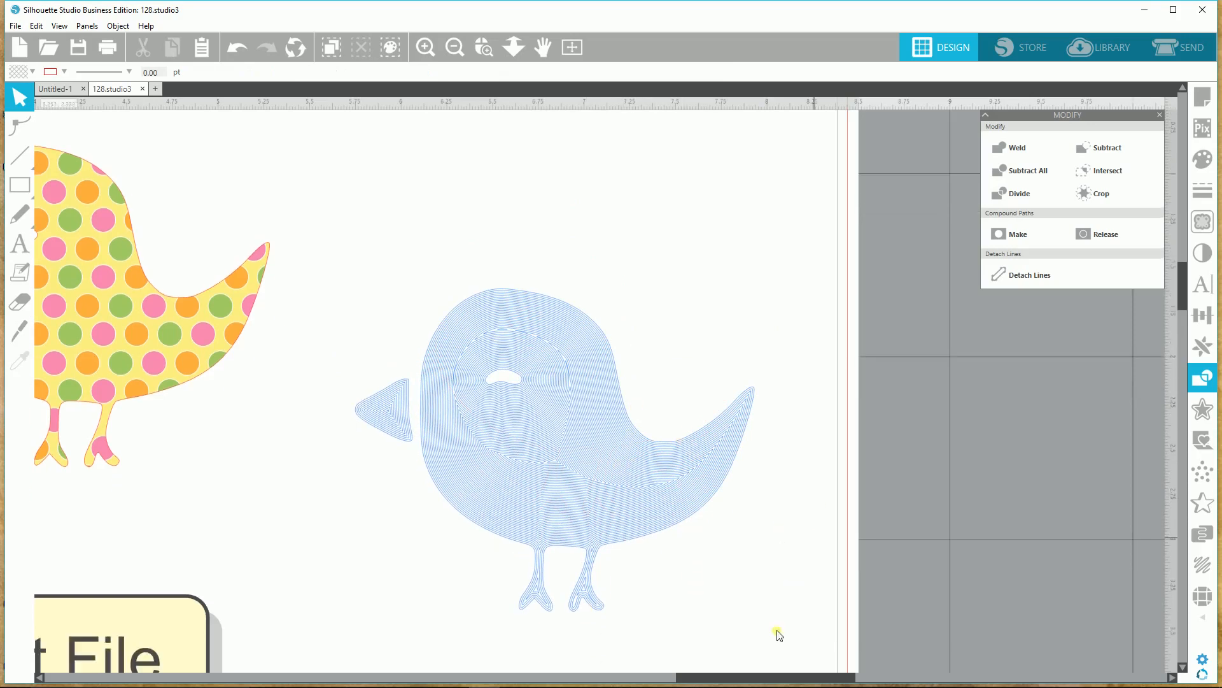
- Place the welded red bird outline over the blue line-filled bird
{"action": "left_click", "coordinate": [451, 51]}
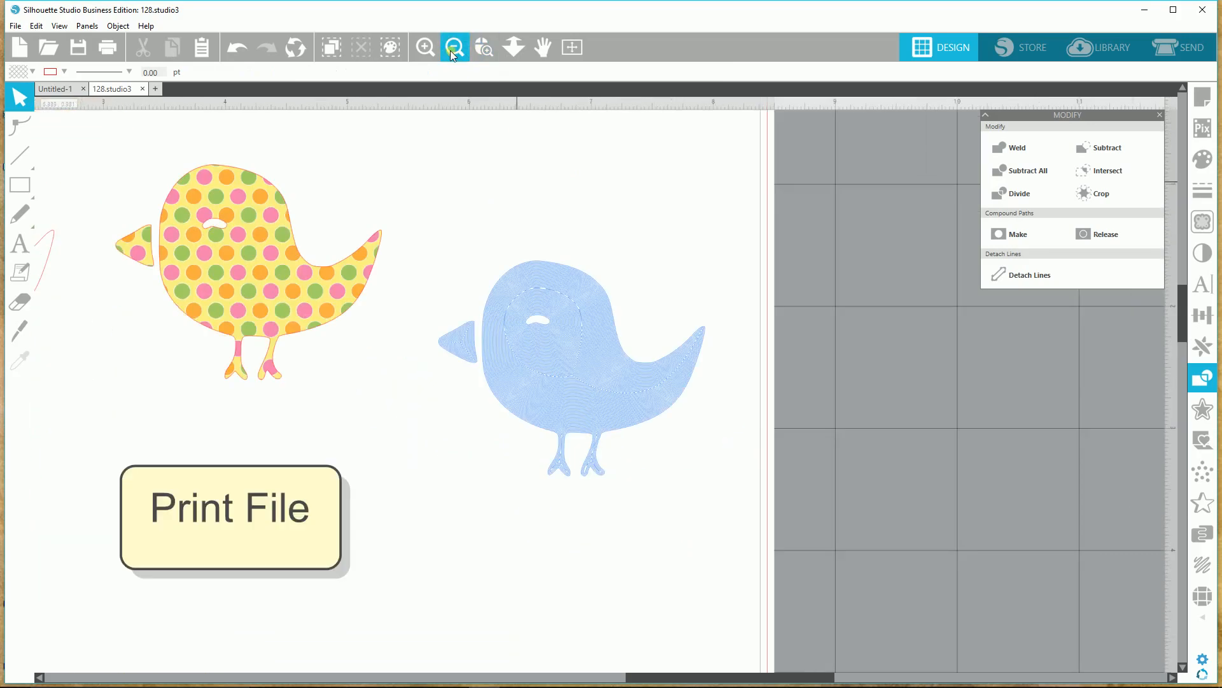
{"action": "left_click", "coordinate": [449, 51]}
{"action": "left_click_drag", "start_coordinate": [458, 616], "coordinate": [582, 309]}
{"action": "left_click", "coordinate": [786, 300]}
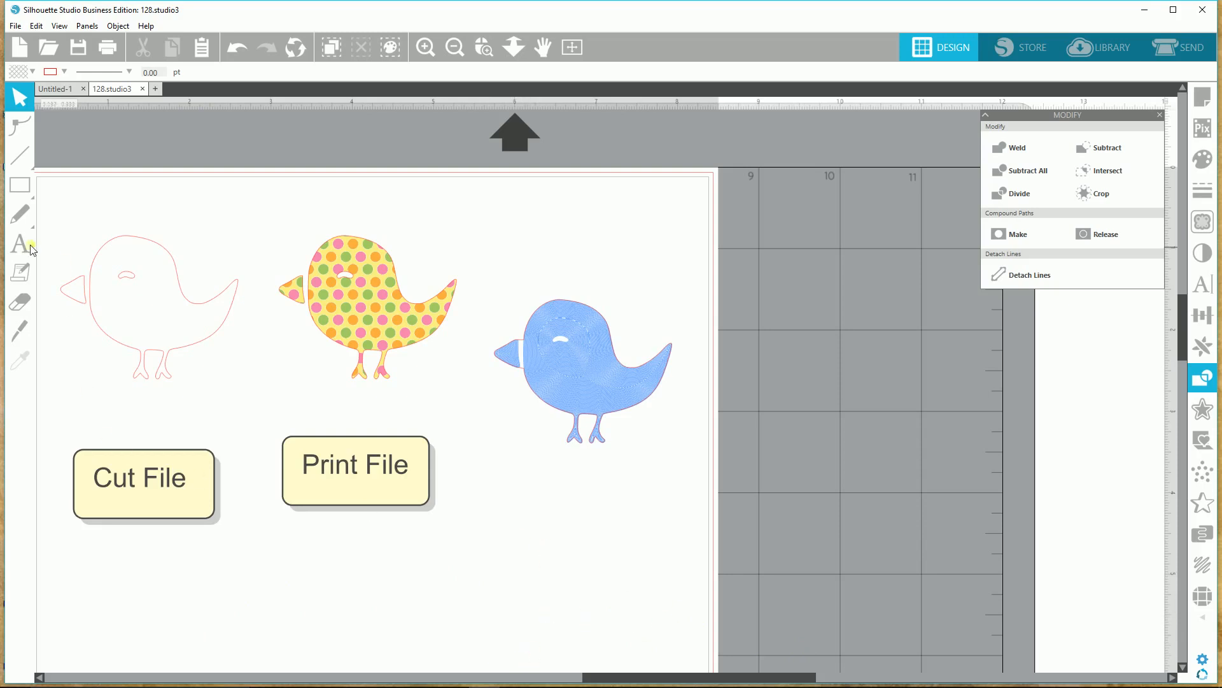
- Add a note below the blue bird with the text Sketchfilled
{"action": "left_click", "coordinate": [19, 273]}
{"action": "left_click", "coordinate": [488, 495]}
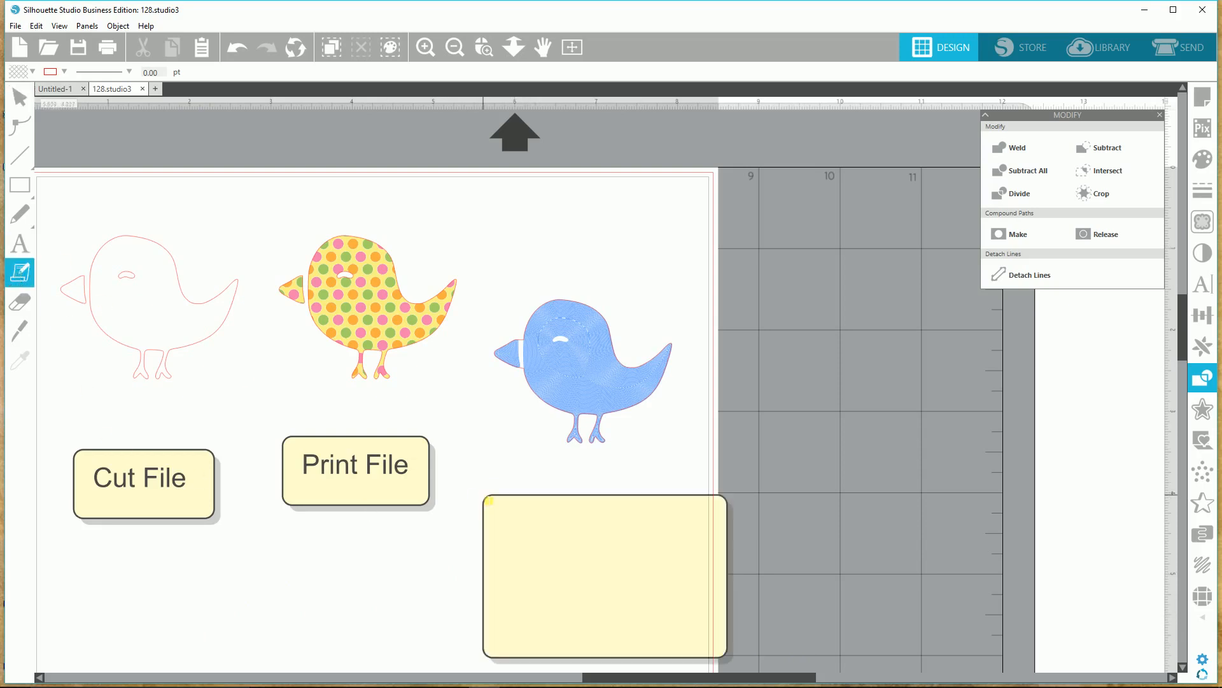
{"action": "double_click", "coordinate": [546, 528]}
{"action": "type", "text": "Sketch"}
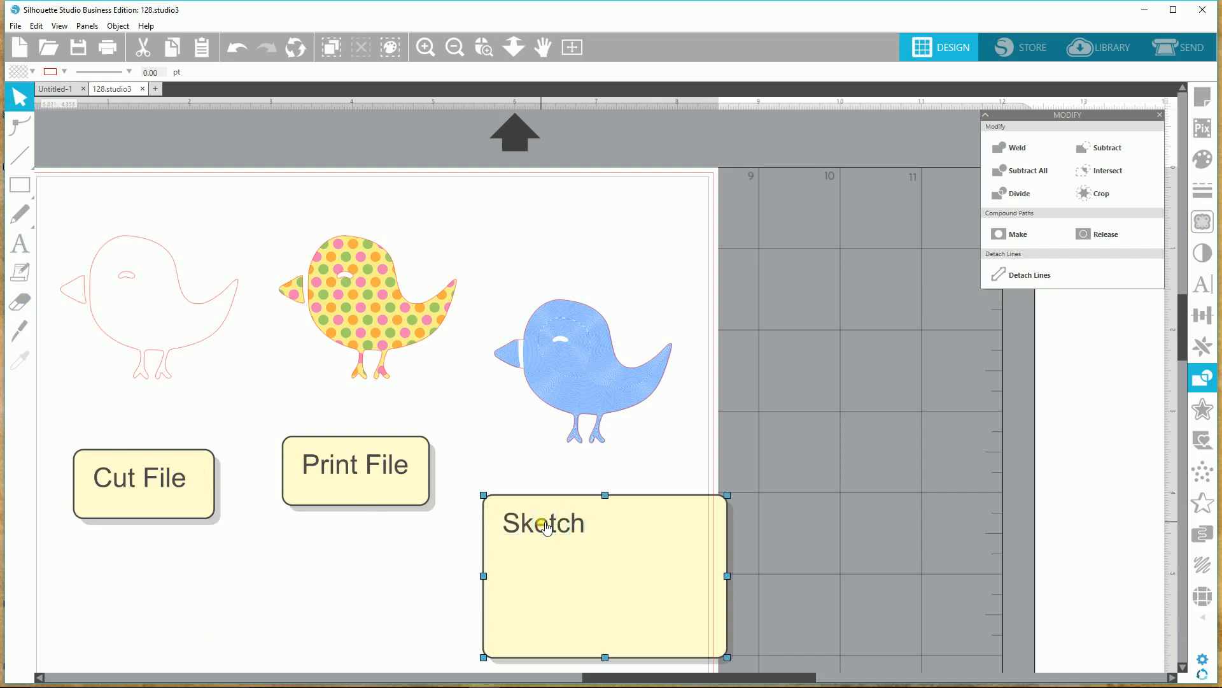
{"action": "type", "text": "filled"}
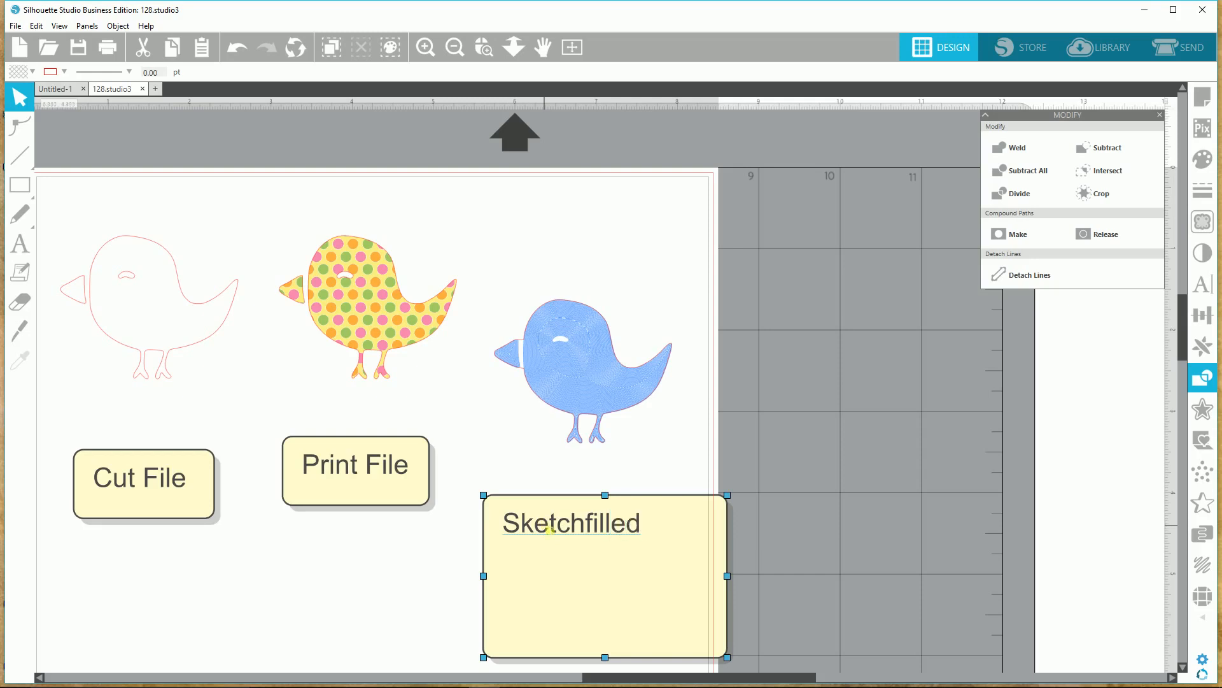
{"action": "left_click", "coordinate": [549, 524]}
{"action": "type", "text": "@"}
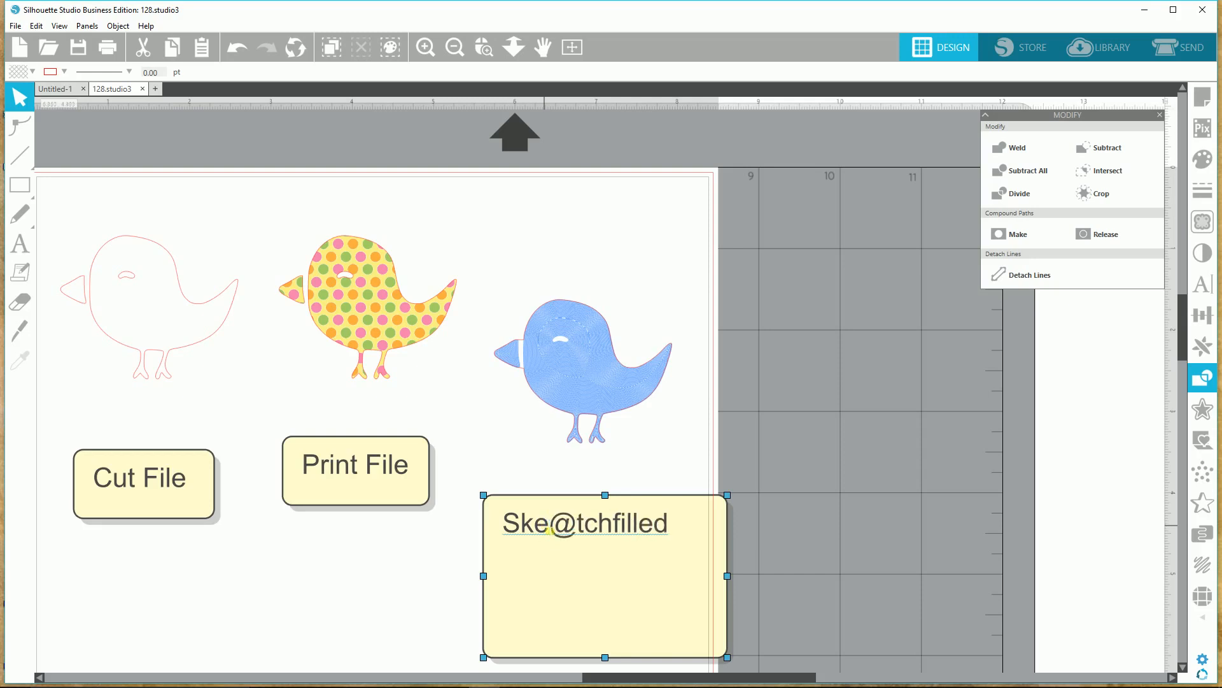
{"action": "key", "text": "BackSpace"}
{"action": "key", "text": "BackSpace"}
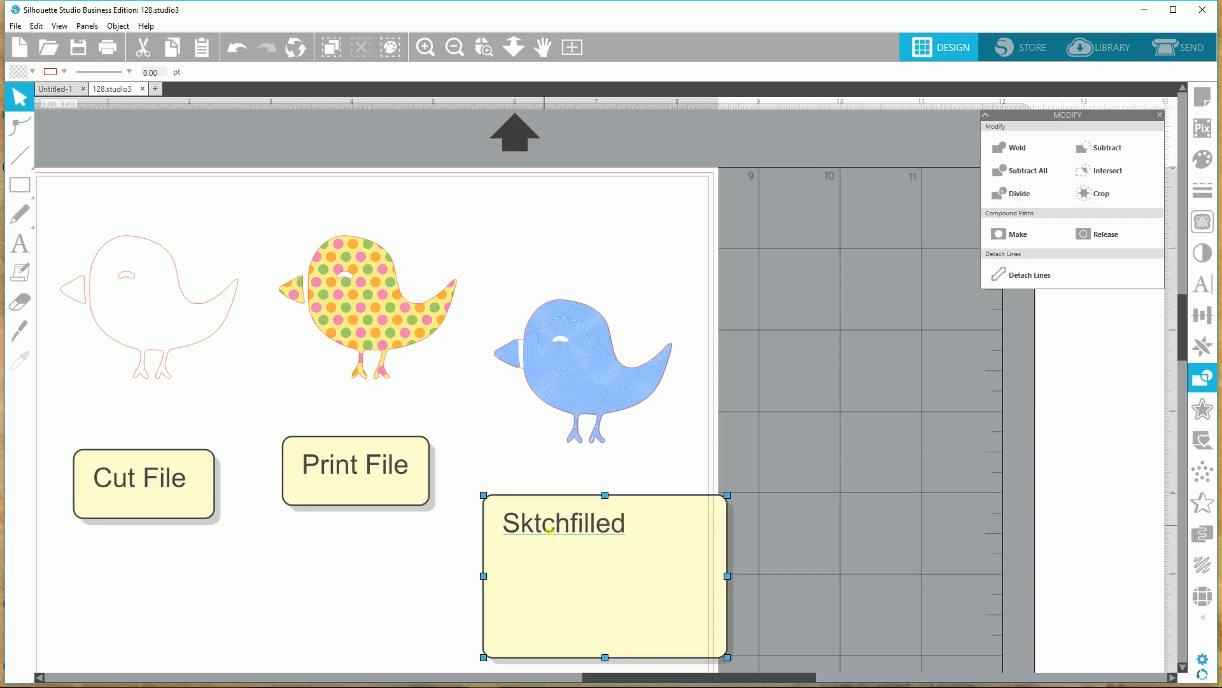
{"action": "type", "text": "e"}
{"action": "left_click_drag", "start_coordinate": [539, 527], "coordinate": [495, 527]}
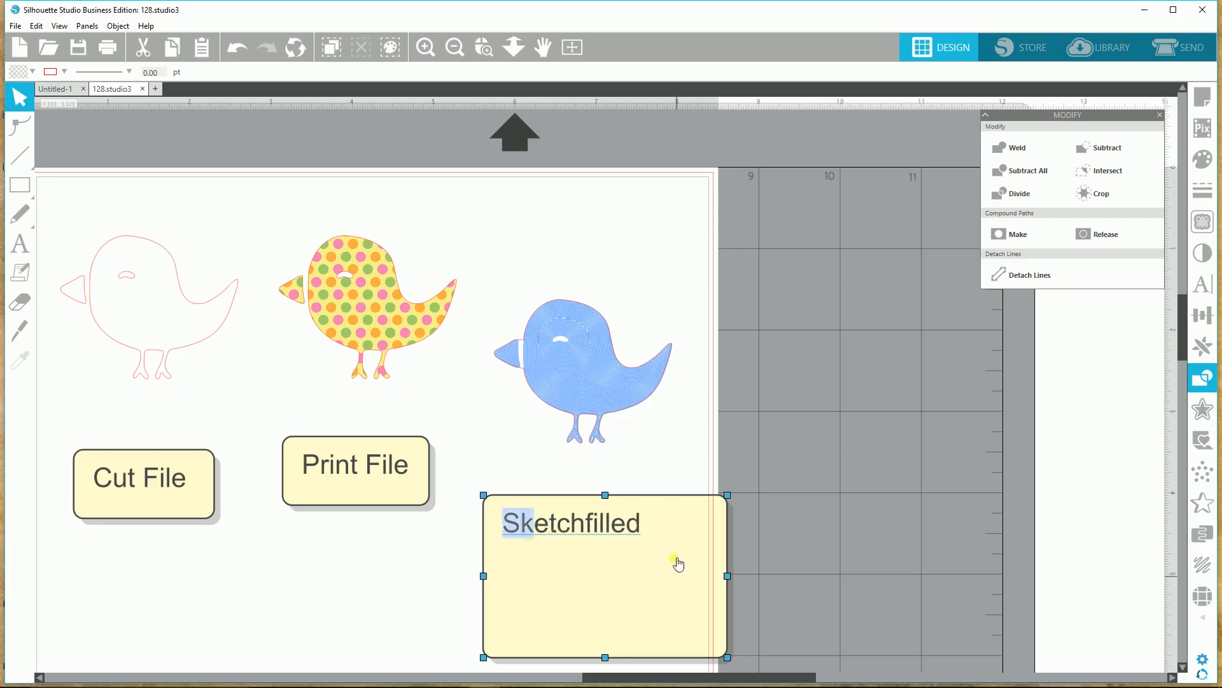
- Append @.004 to the note under the blue bird and shrink the note to fit its text
{"action": "left_click", "coordinate": [660, 525]}
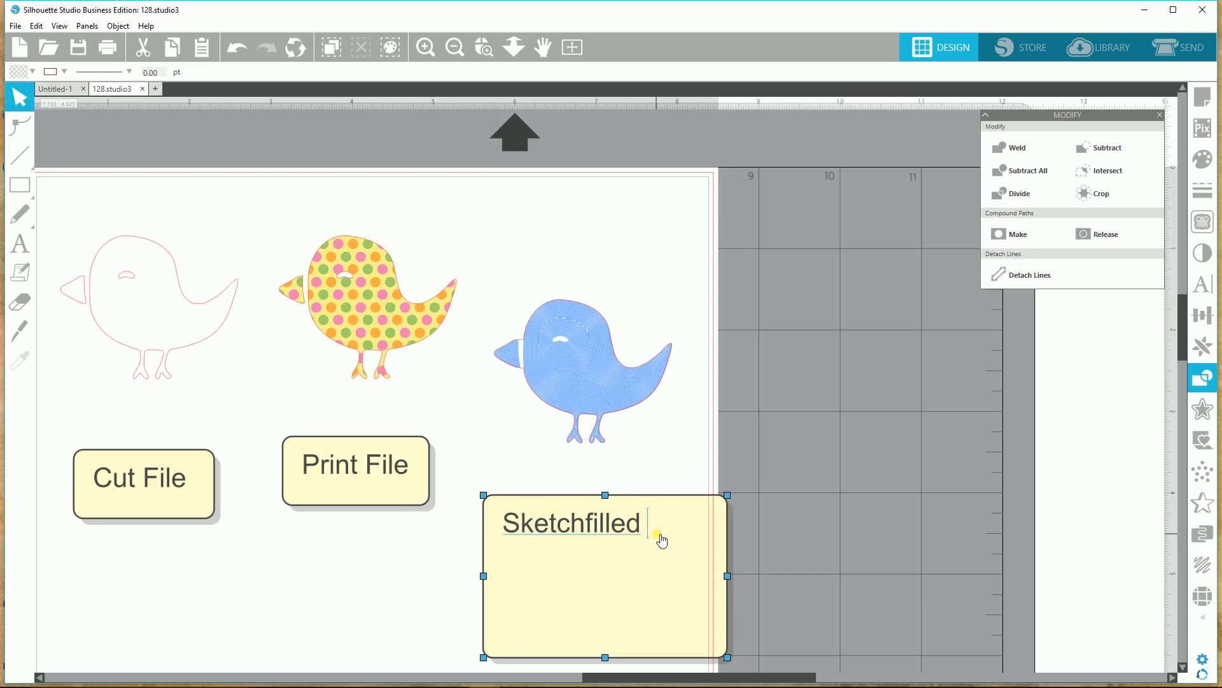
{"action": "type", "text": "@.004"}
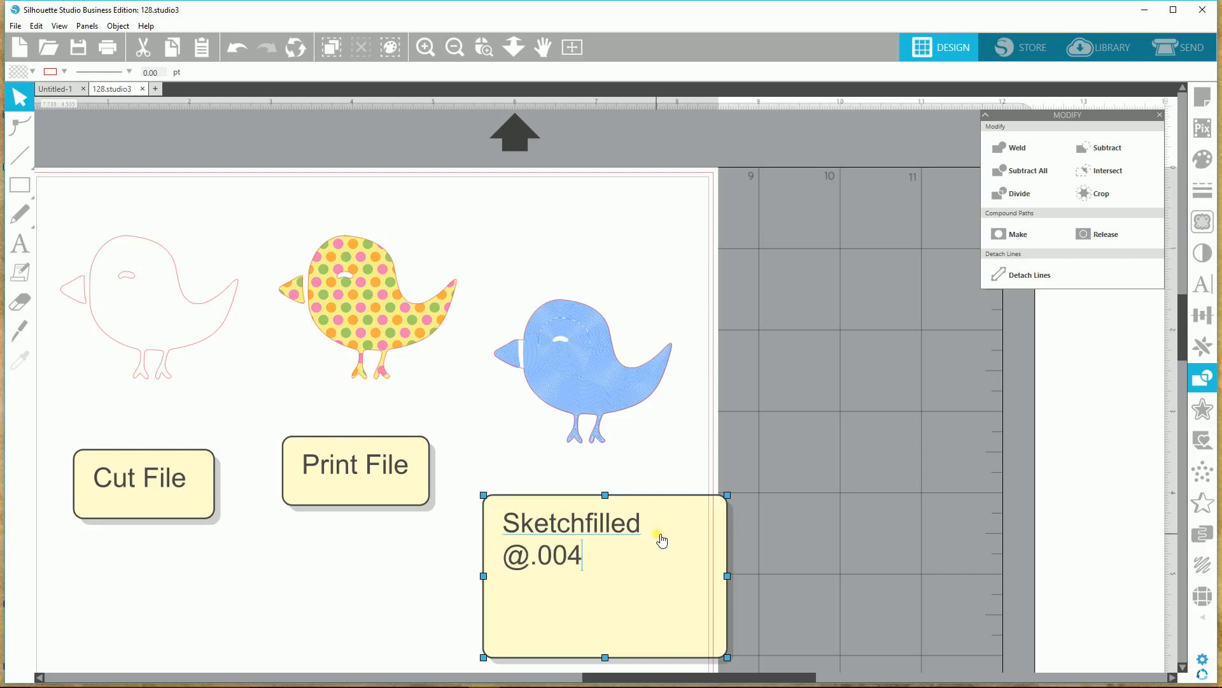
{"action": "left_click_drag", "start_coordinate": [605, 657], "coordinate": [607, 595]}
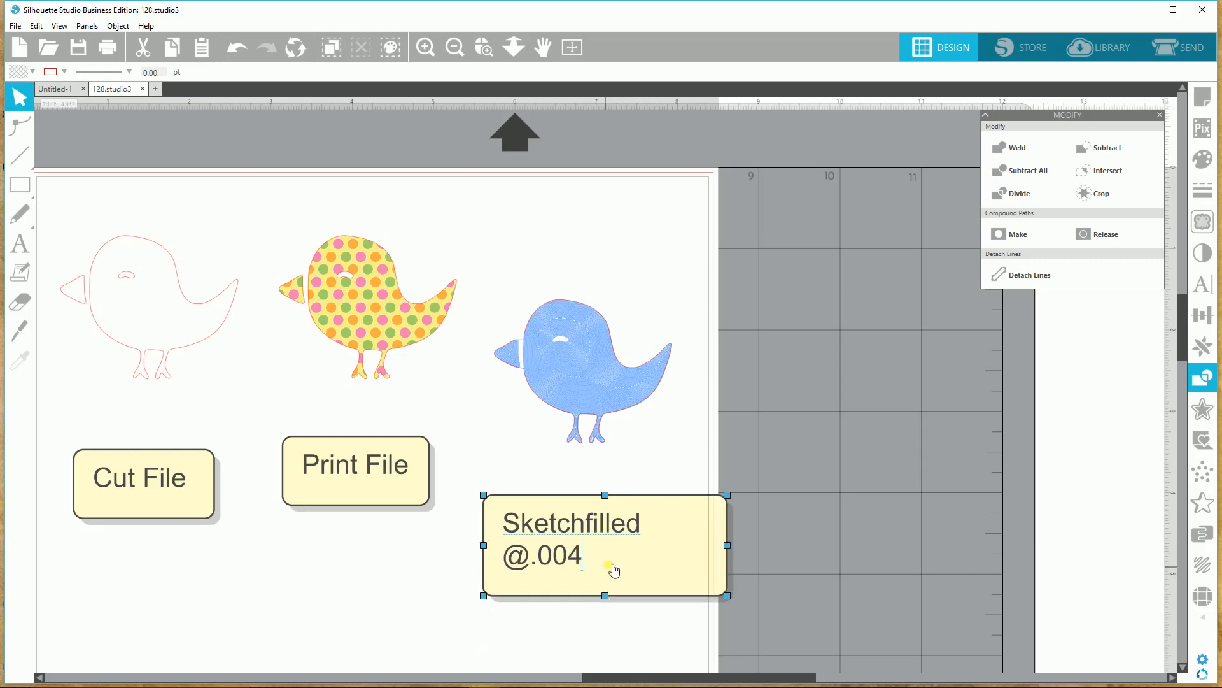
{"action": "left_click_drag", "start_coordinate": [728, 546], "coordinate": [657, 545]}
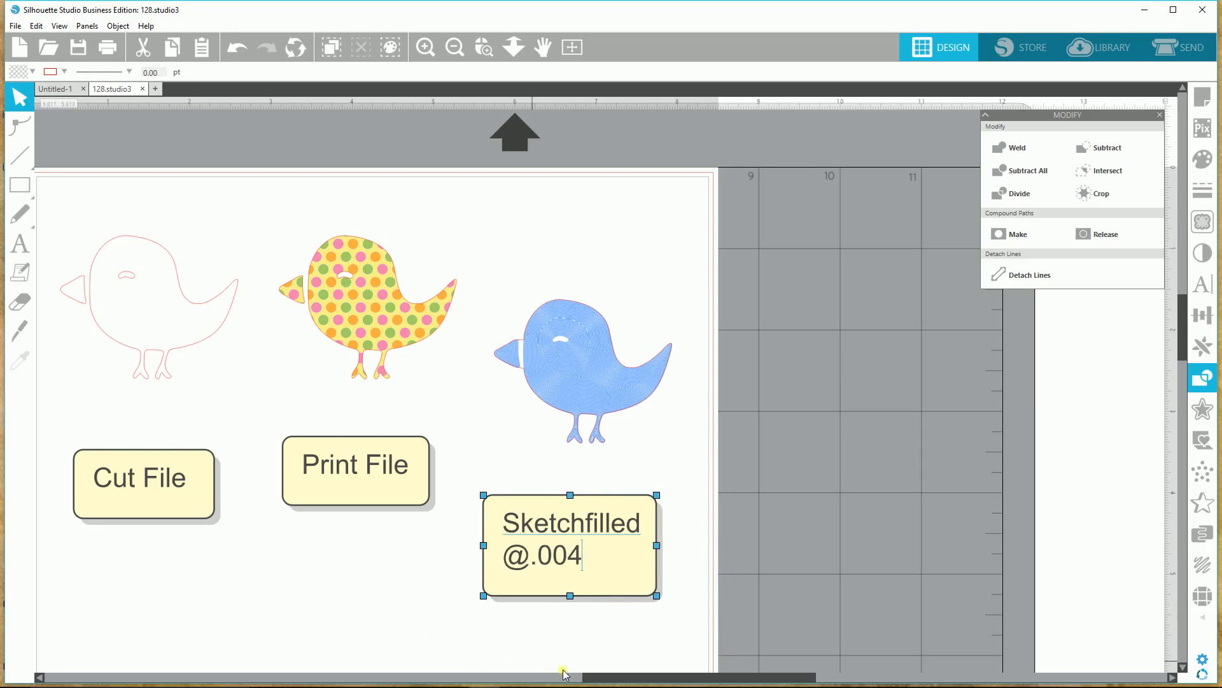
- Review the three birds and their line-colour actions in the send view and return to the design view
{"action": "left_click", "coordinate": [1194, 48]}
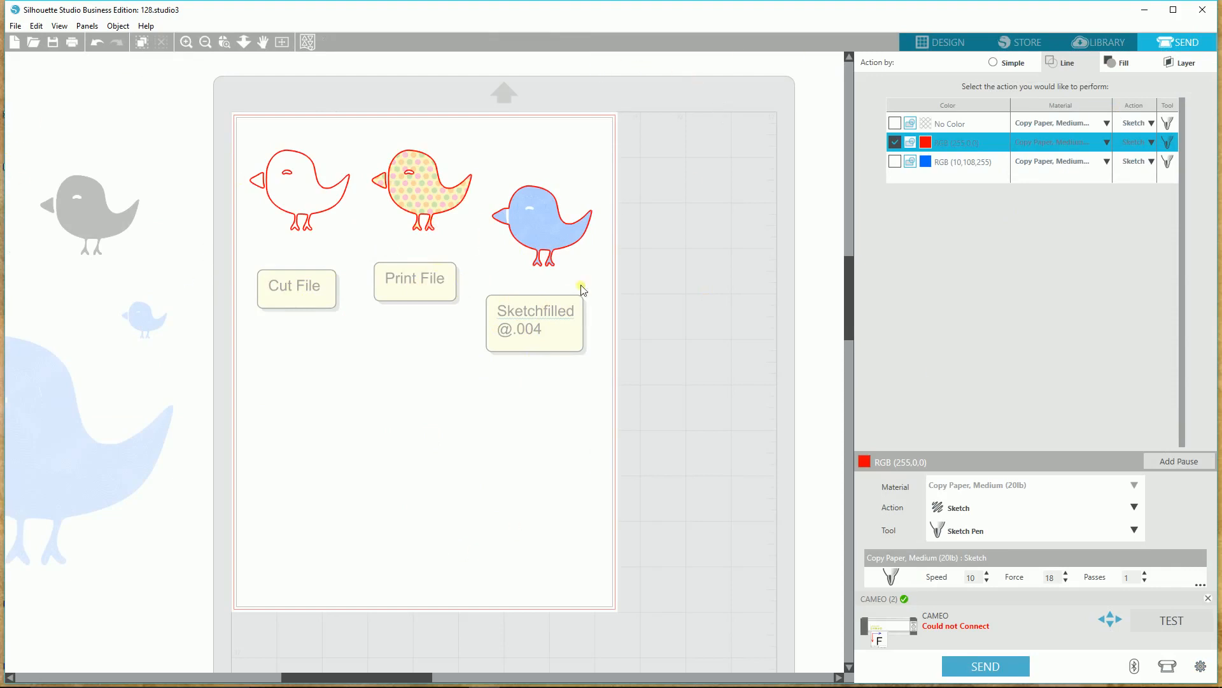
{"action": "left_click", "coordinate": [941, 42]}
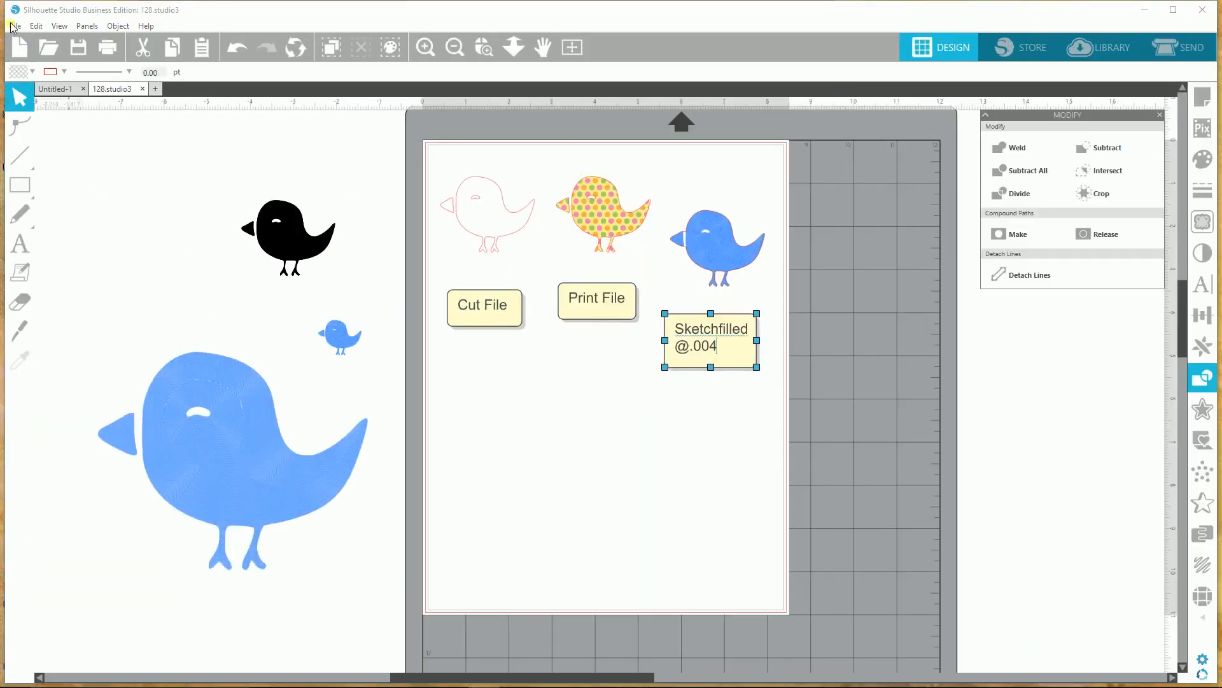
- Start saving the design to the hard drive as a new file
{"action": "left_click", "coordinate": [14, 26]}
{"action": "mouse_move", "coordinate": [77, 130]}
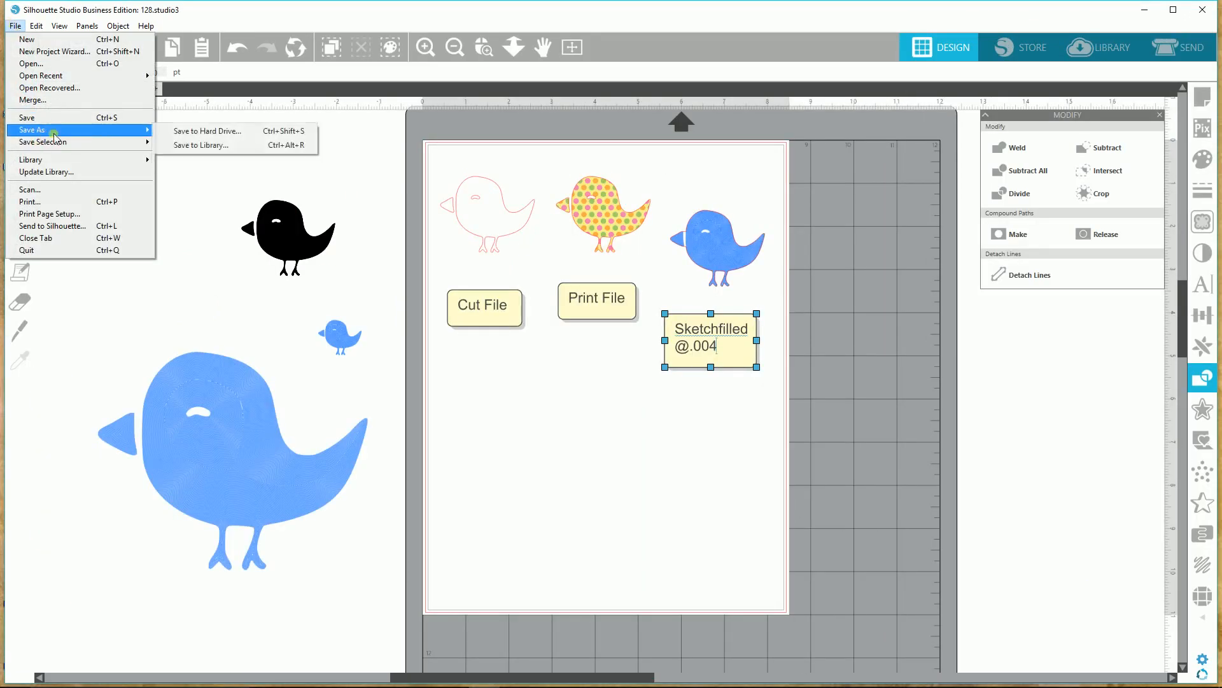
{"action": "left_click", "coordinate": [203, 133]}
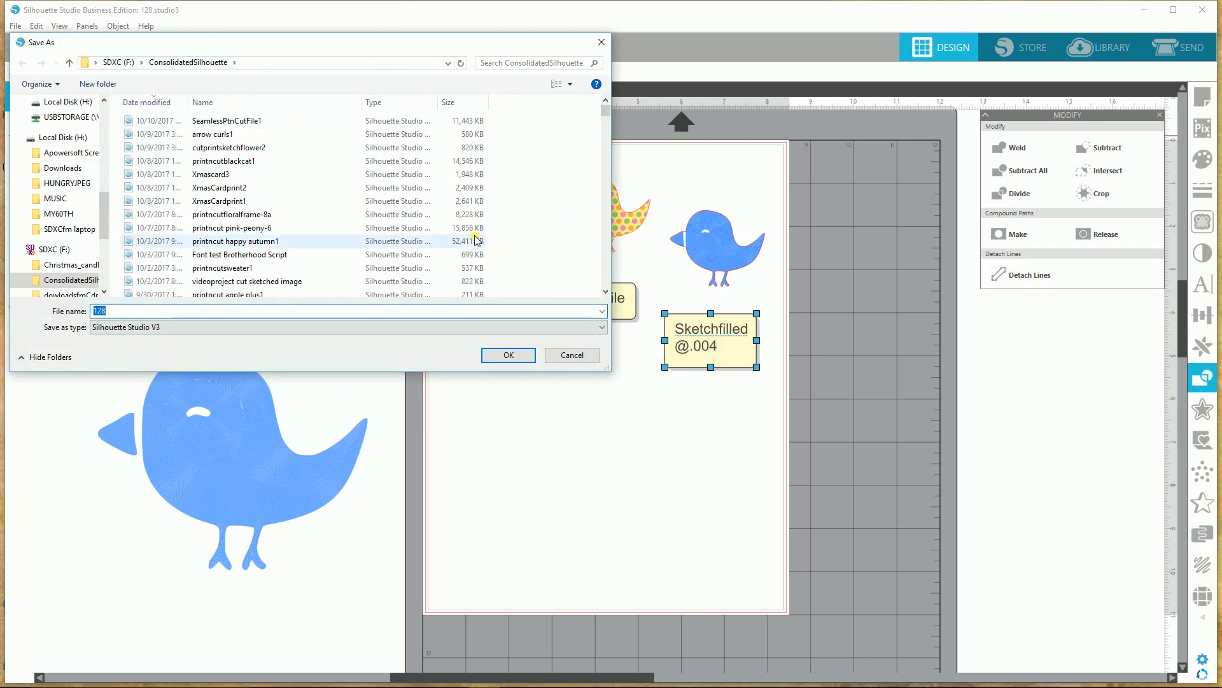
{"action": "type", "text": "Sketchfill"}
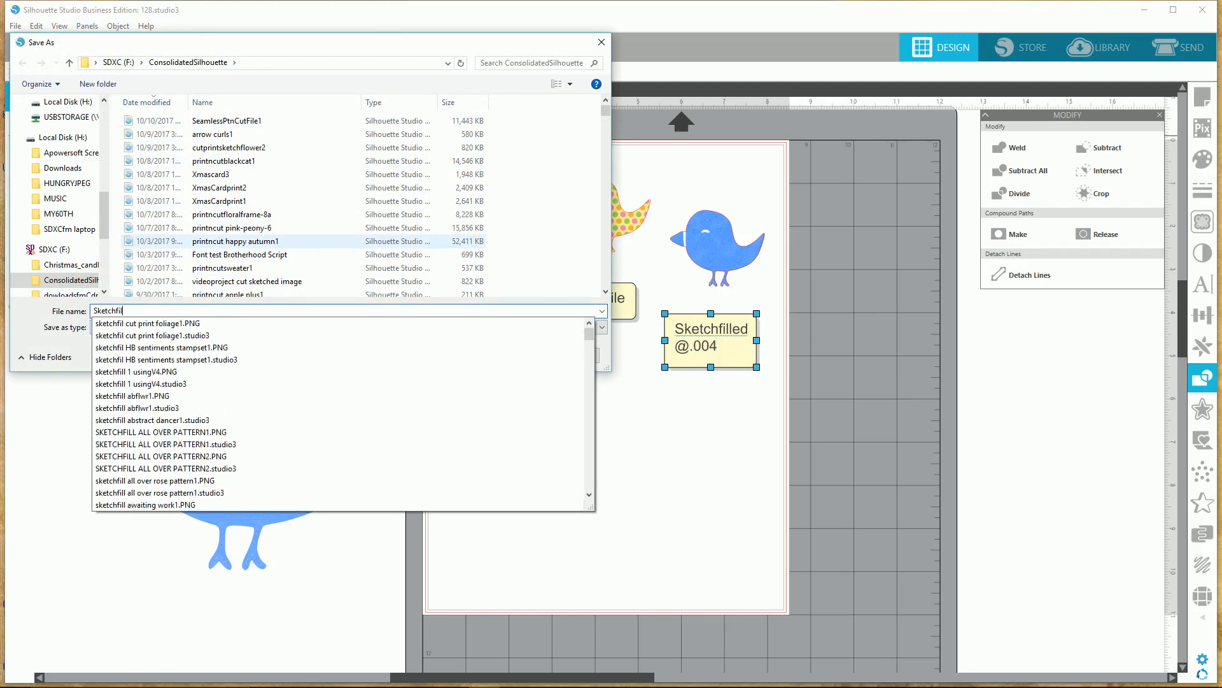
{"action": "key", "text": "BackSpace"}
{"action": "key", "text": "BackSpace"}
{"action": "key", "text": "BackSpace"}
{"action": "key", "text": "BackSpace"}
{"action": "key", "text": "BackSpace"}
{"action": "key", "text": "BackSpace"}
{"action": "key", "text": "BackSpace"}
{"action": "key", "text": "BackSpace"}
{"action": "key", "text": "BackSpace"}
{"action": "key", "text": "BackSpace"}
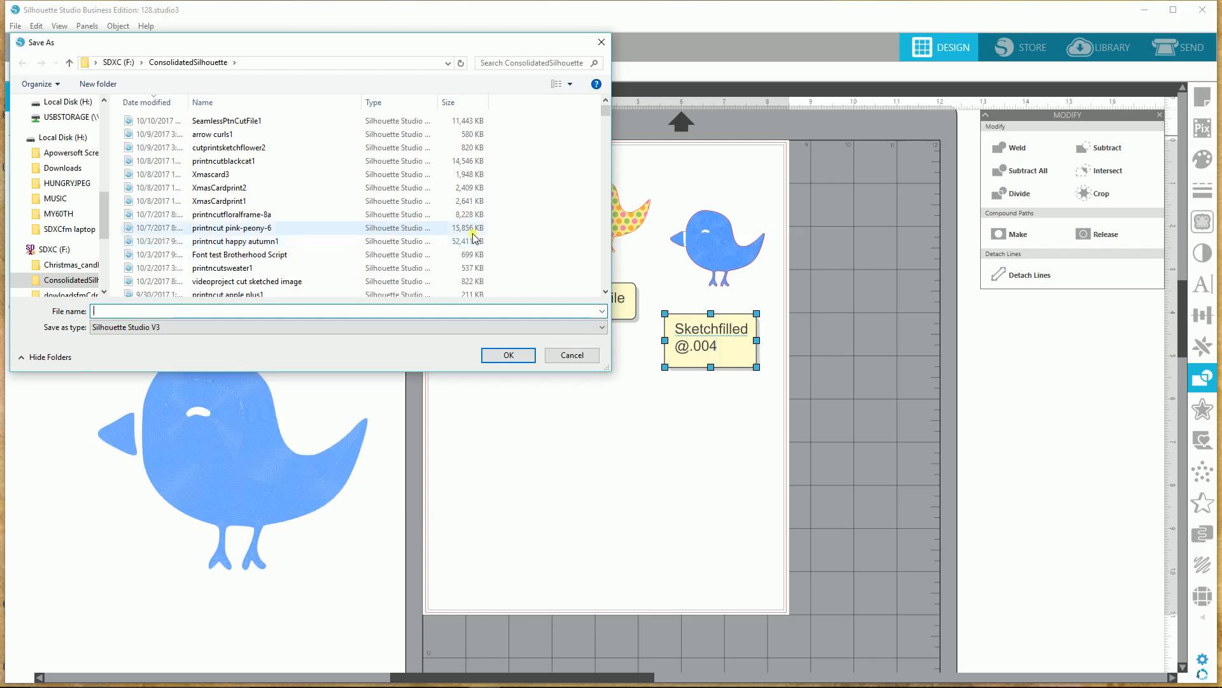
- Name the design cutprintsketch bird1, copy that name for reuse, and save the file in the ConsolidatedSilhouette folder
{"action": "type", "text": "cutprintske"}
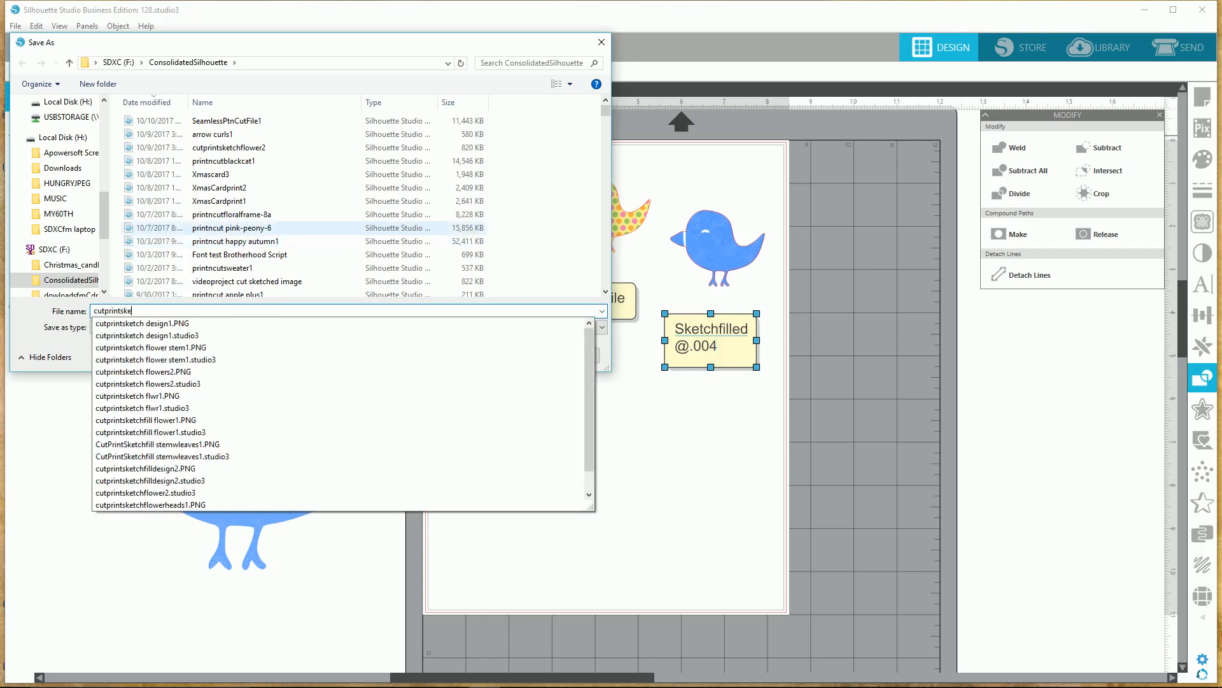
{"action": "type", "text": "tch "}
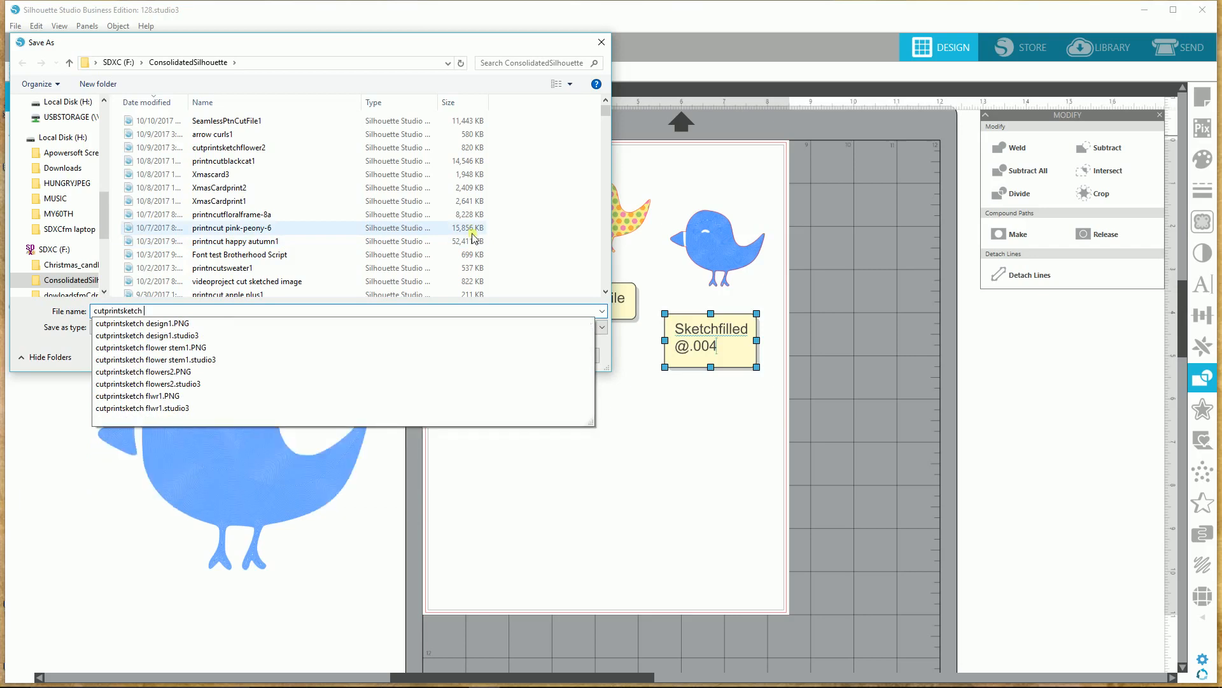
{"action": "type", "text": "bird1"}
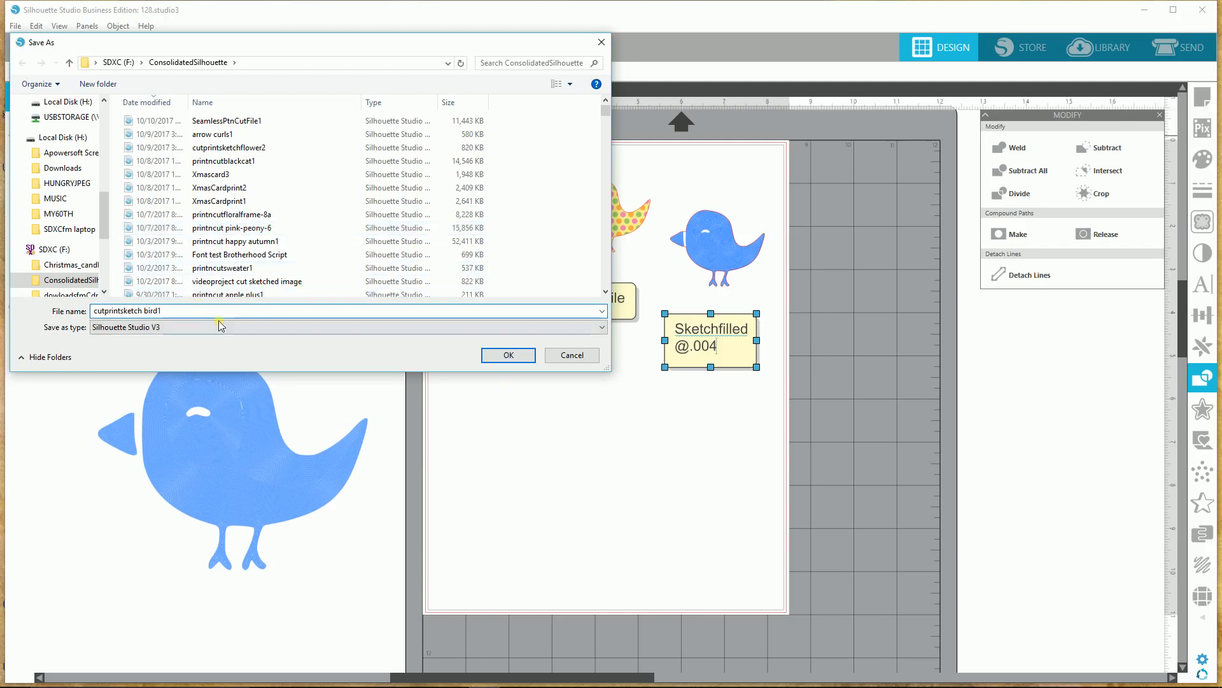
{"action": "left_click_drag", "start_coordinate": [175, 320], "coordinate": [117, 322]}
{"action": "right_click", "coordinate": [121, 312]}
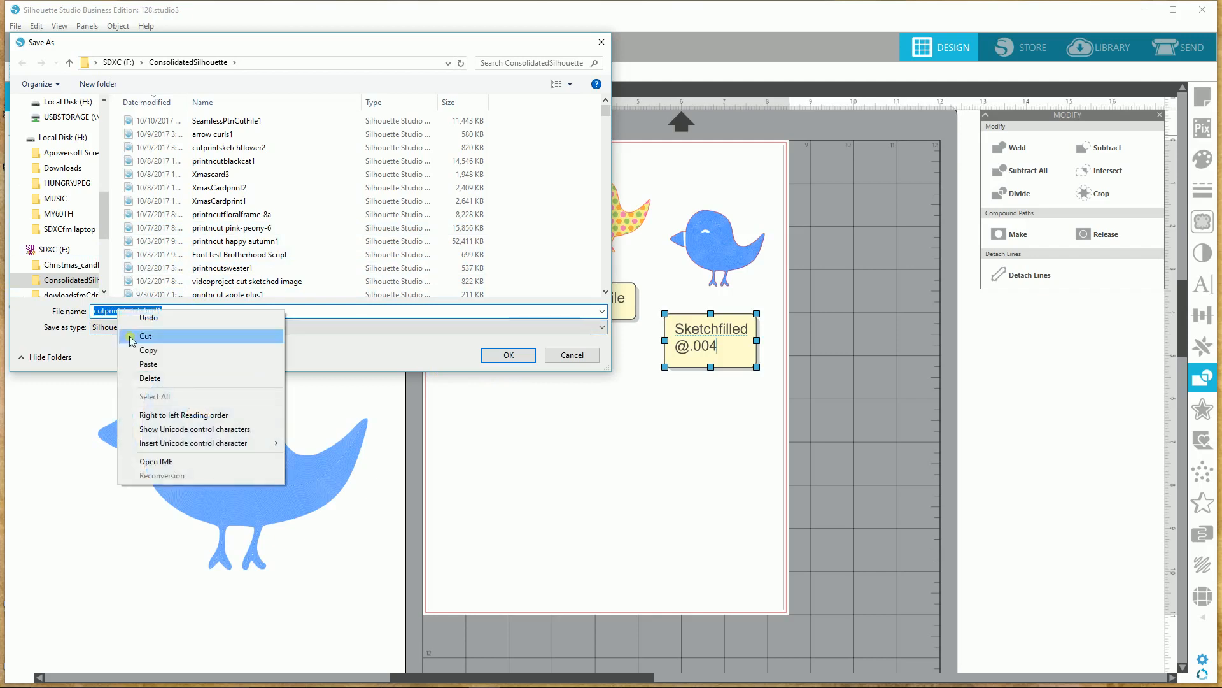
{"action": "left_click", "coordinate": [148, 351]}
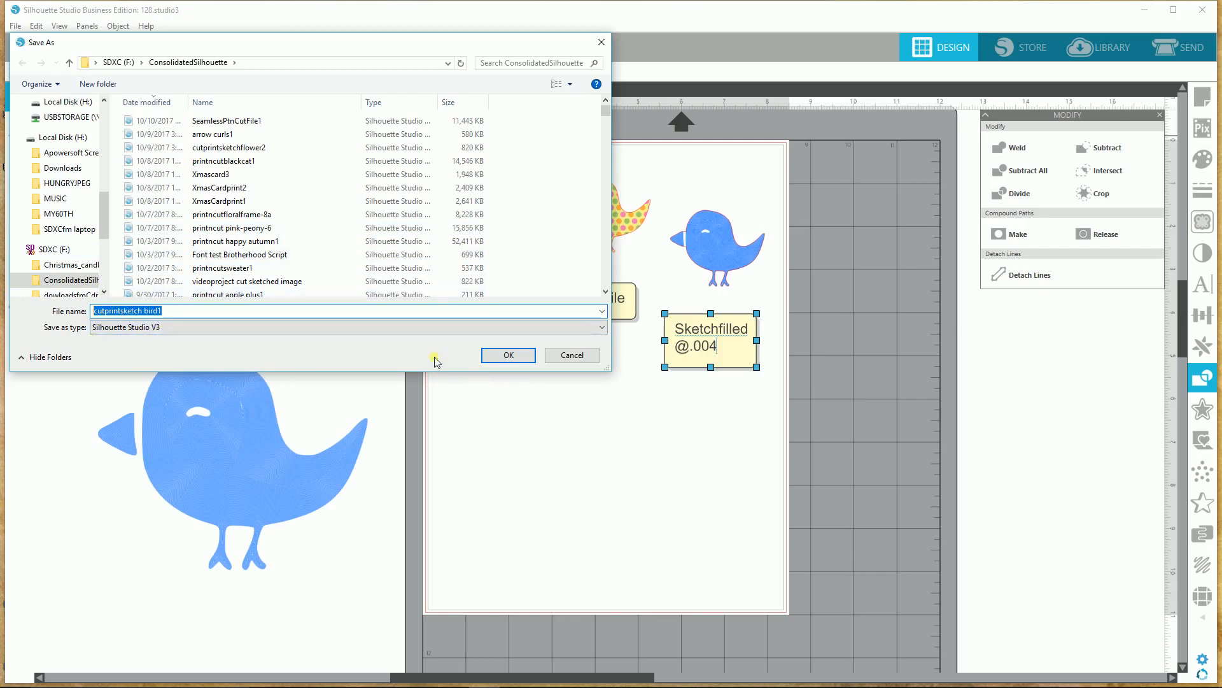
{"action": "left_click", "coordinate": [515, 356]}
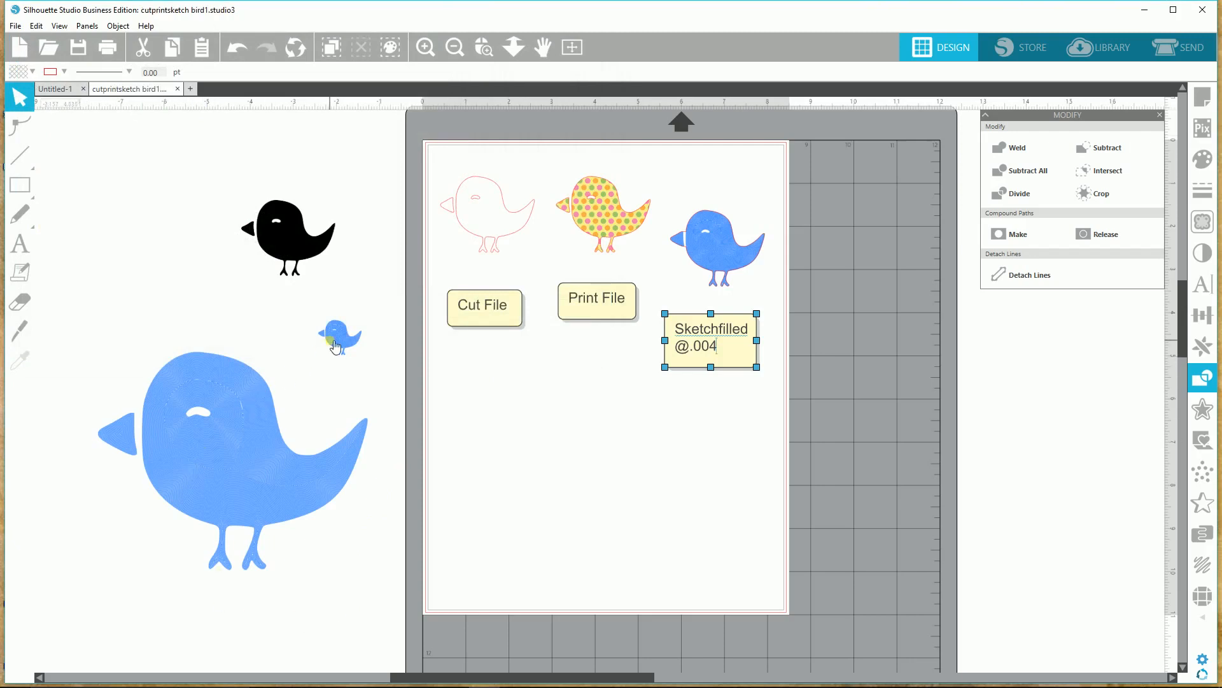
{"action": "left_click", "coordinate": [636, 439]}
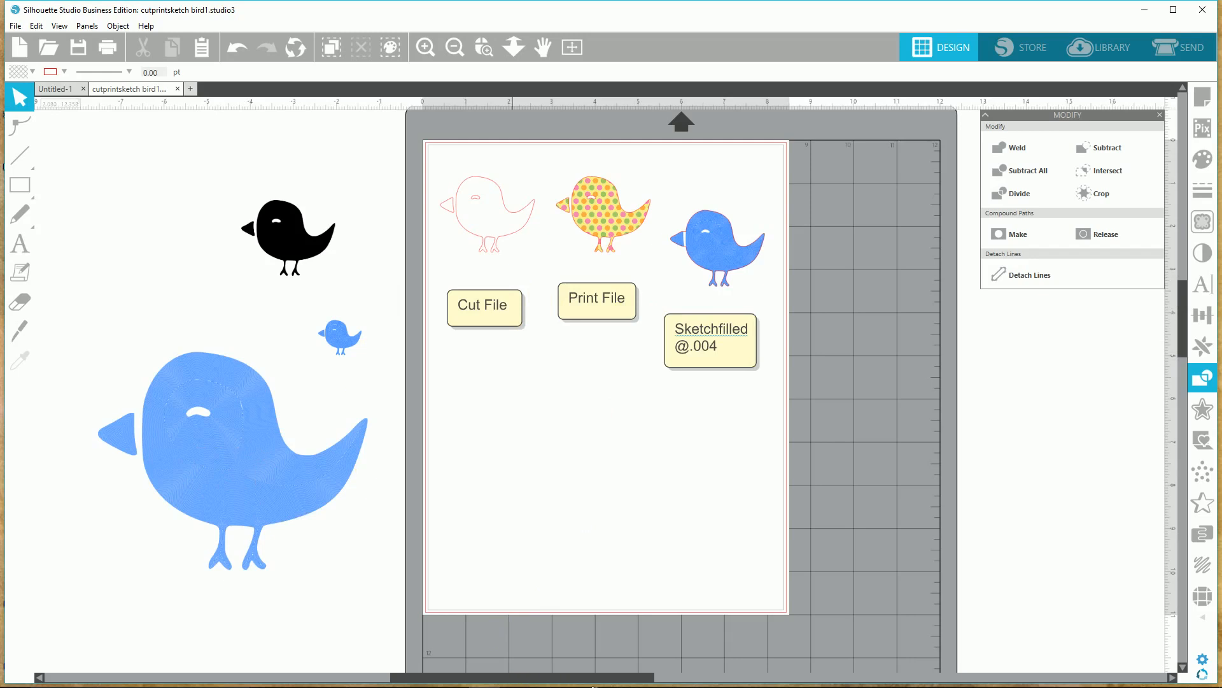
- Switch to Snipping Tool and capture the page area containing the three birds and their notes
{"action": "key", "text": "super"}
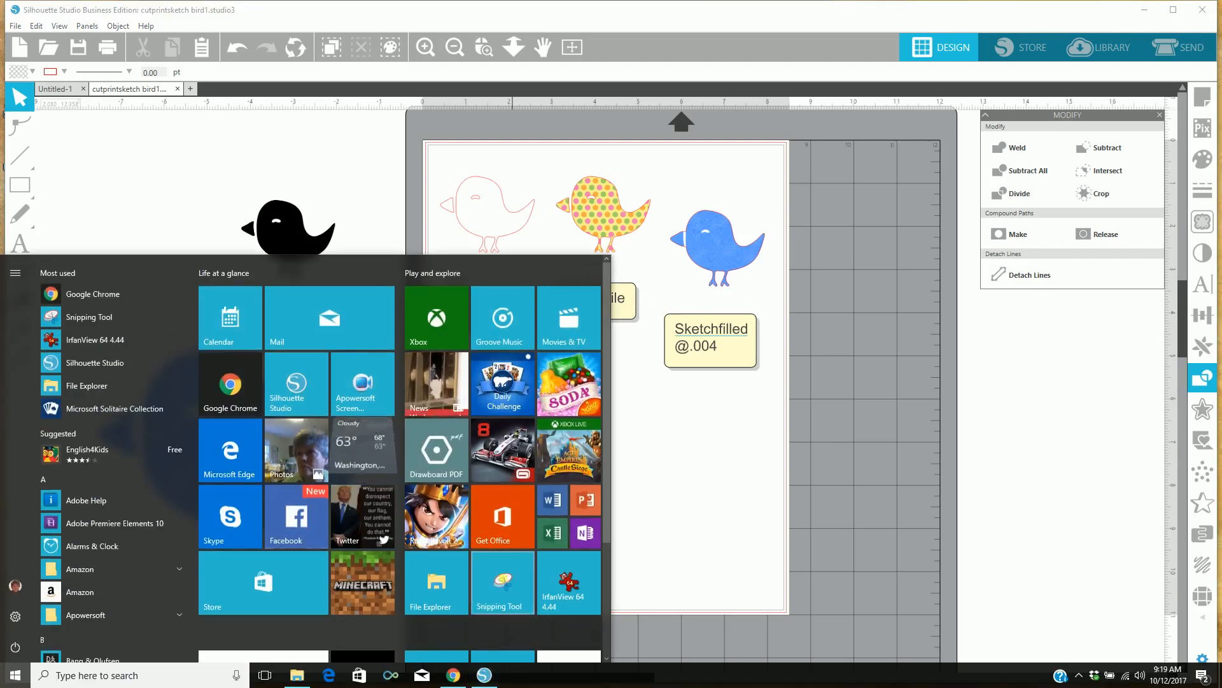
{"action": "left_click", "coordinate": [507, 581]}
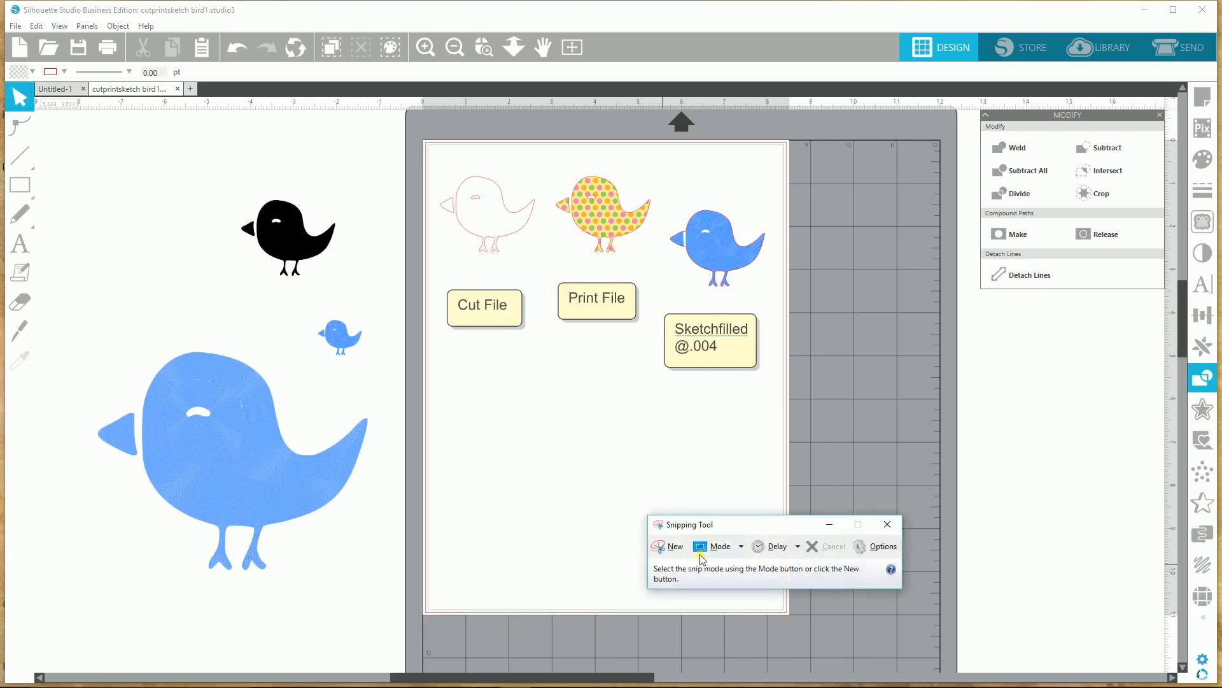
{"action": "left_click", "coordinate": [668, 547]}
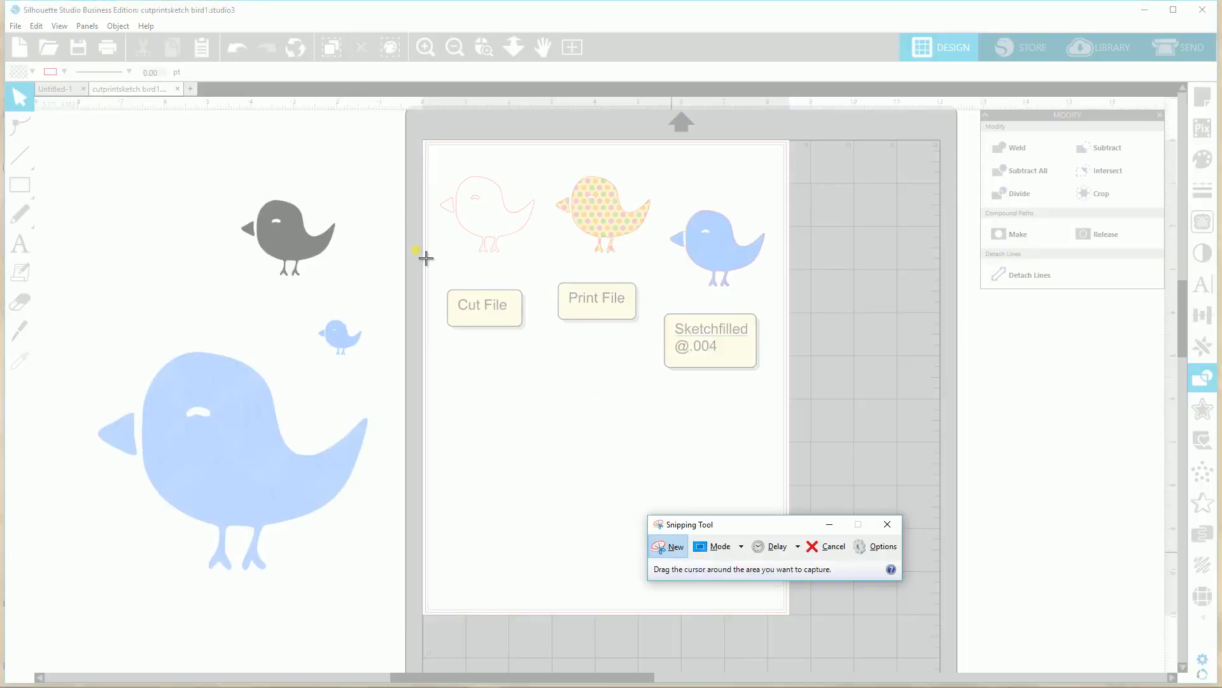
{"action": "left_click_drag", "start_coordinate": [428, 143], "coordinate": [798, 397]}
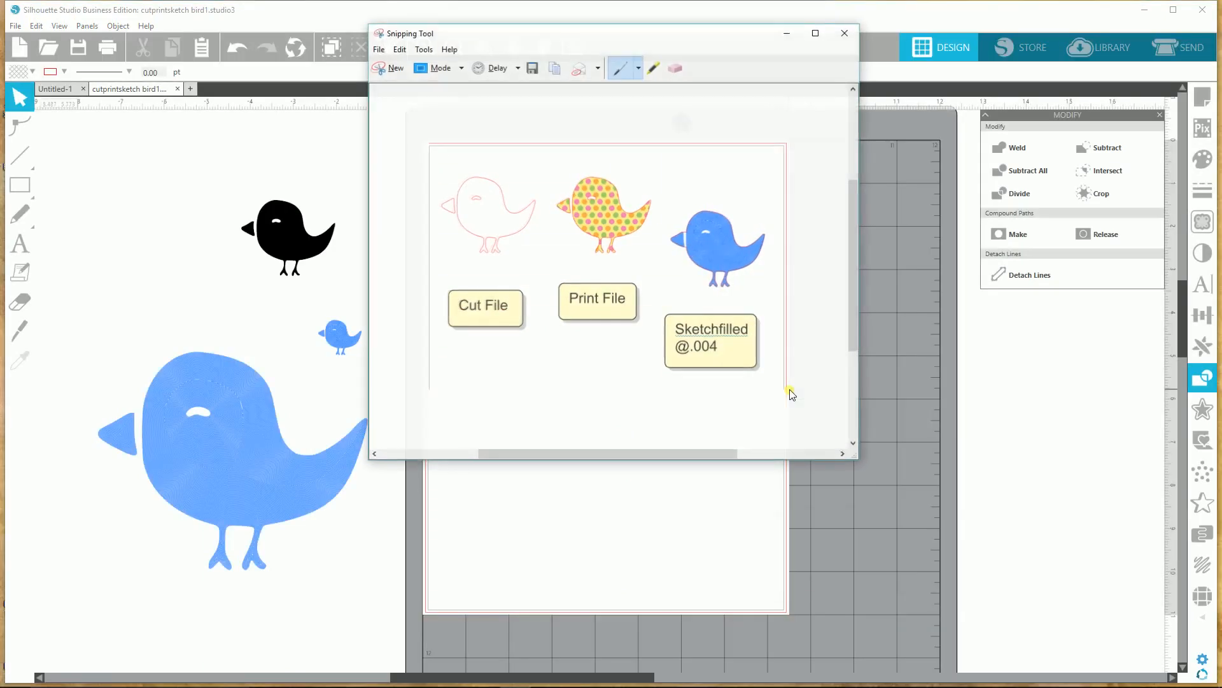
- Save the snip as a PNG in ConsolidatedSilhouette under the copied name cutprintsketch bird1 and minimize the snip window
{"action": "left_click", "coordinate": [533, 67]}
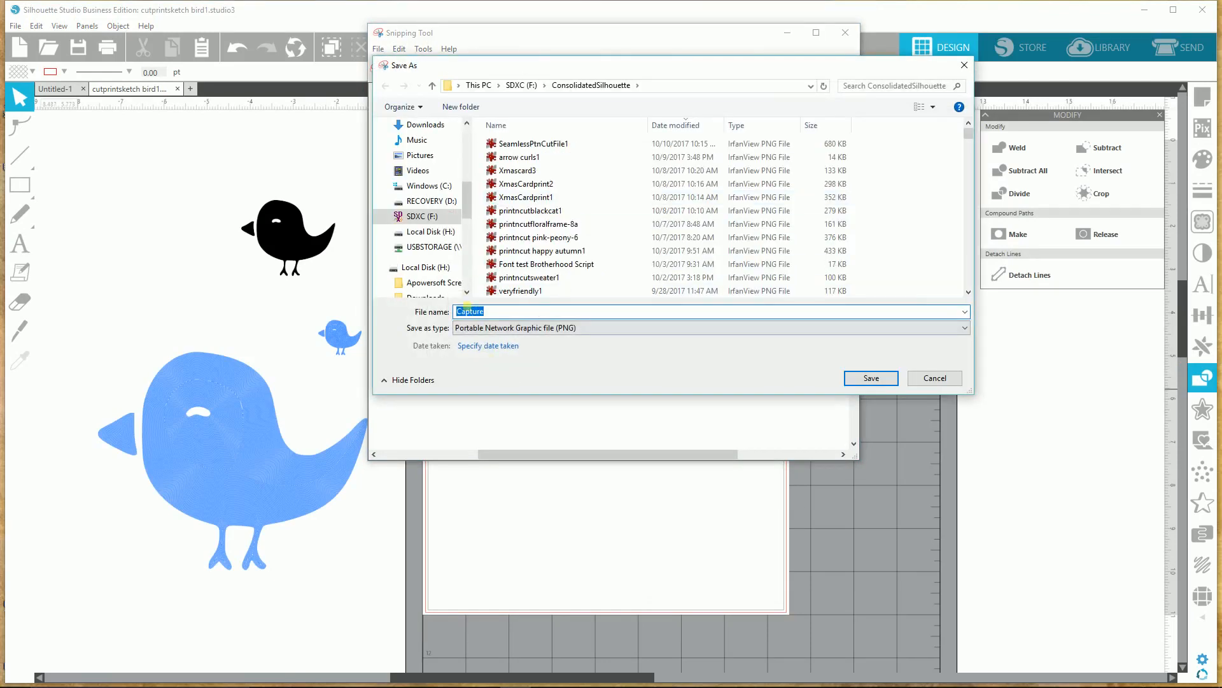
{"action": "right_click", "coordinate": [468, 315]}
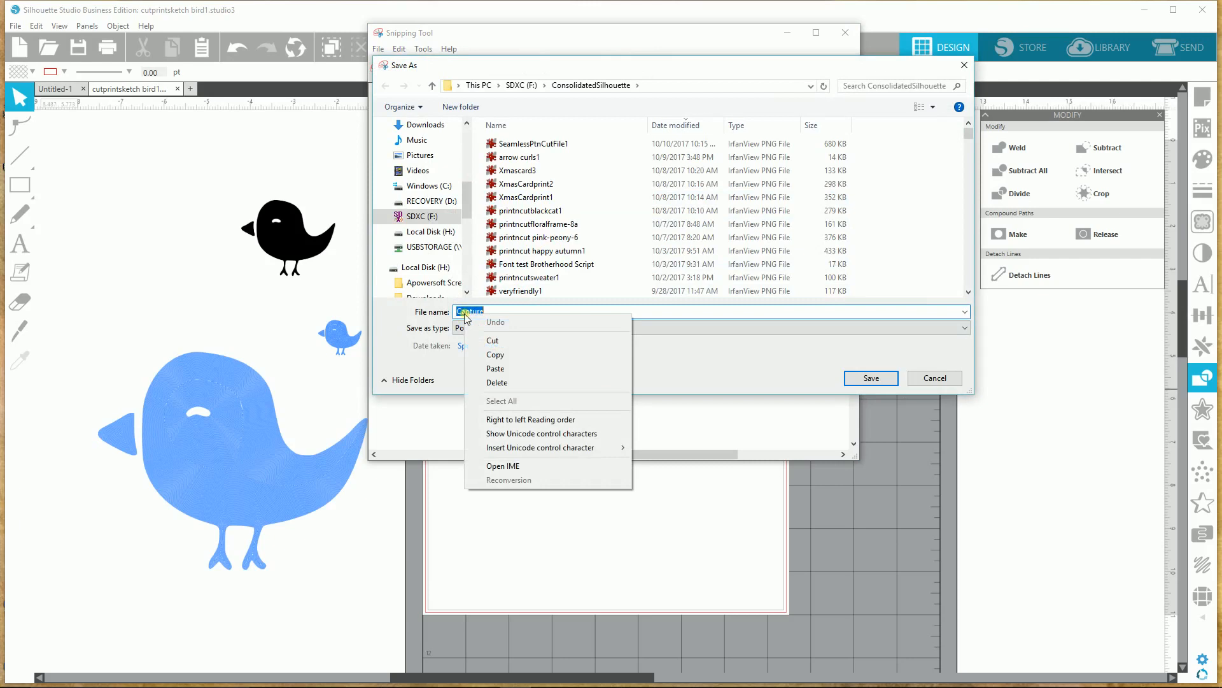
{"action": "left_click", "coordinate": [507, 372]}
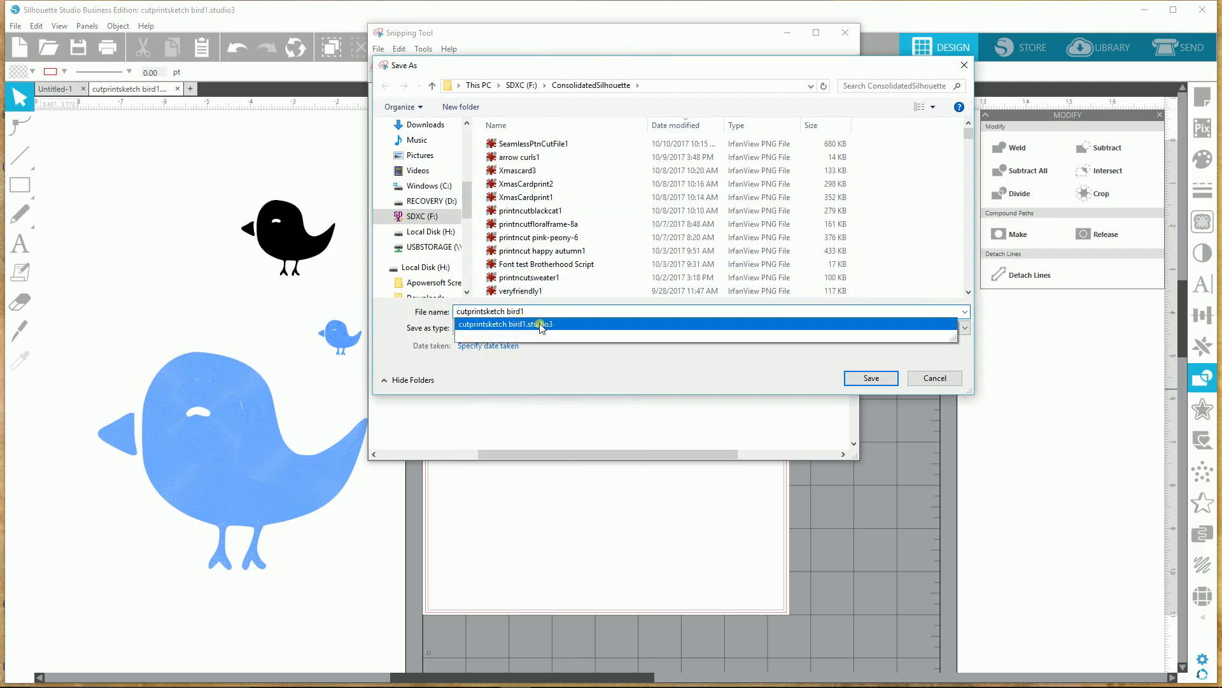
{"action": "left_click", "coordinate": [873, 378]}
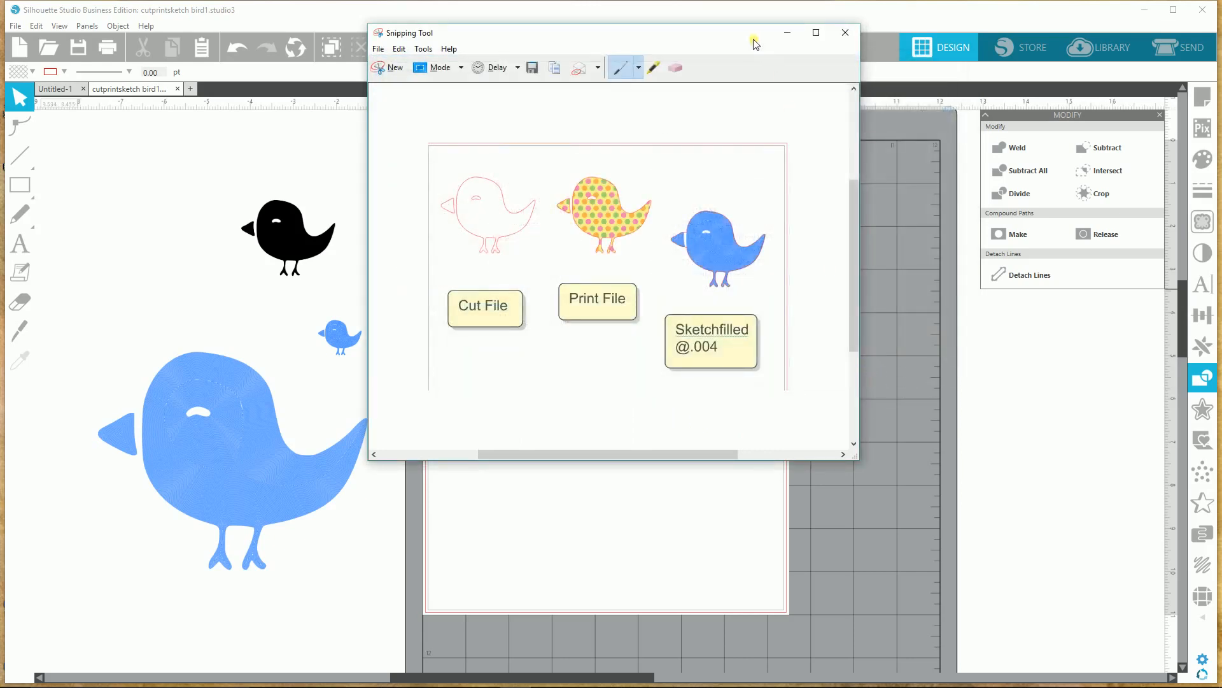
{"action": "left_click", "coordinate": [788, 31]}
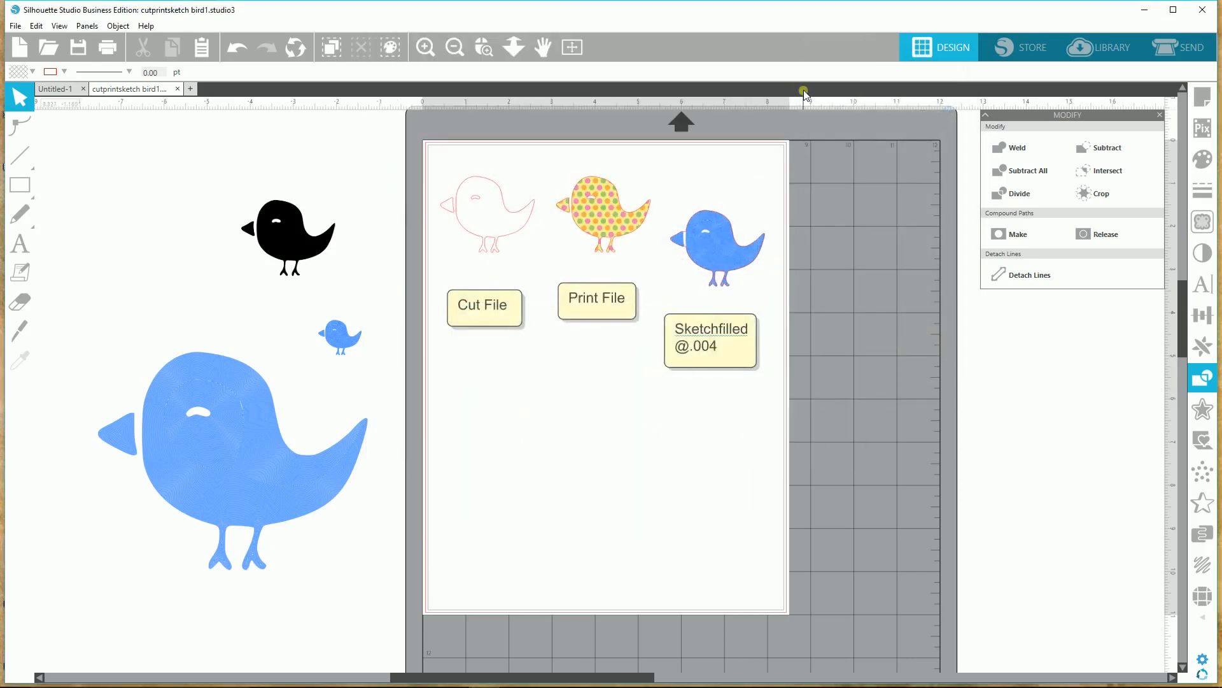
- Switch to File Explorer and bring the newest files of the ConsolidatedSilhouette folder into view
{"action": "left_click", "coordinate": [1145, 10]}
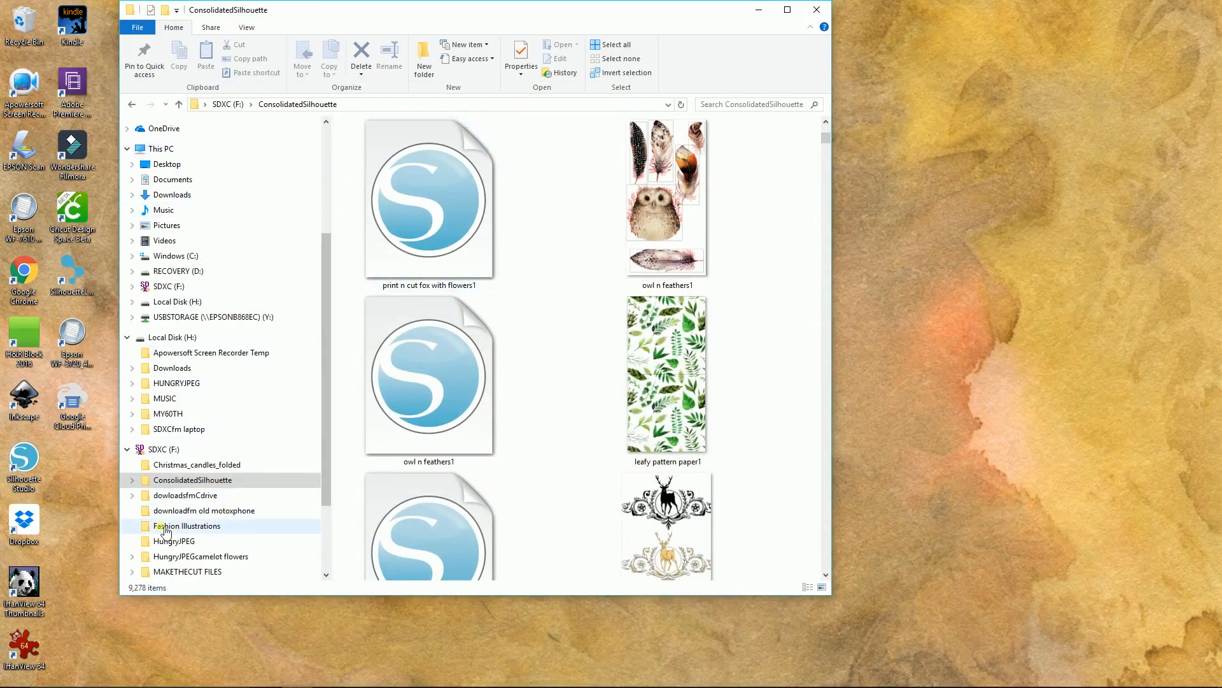
{"action": "left_click_drag", "start_coordinate": [325, 469], "coordinate": [318, 266]}
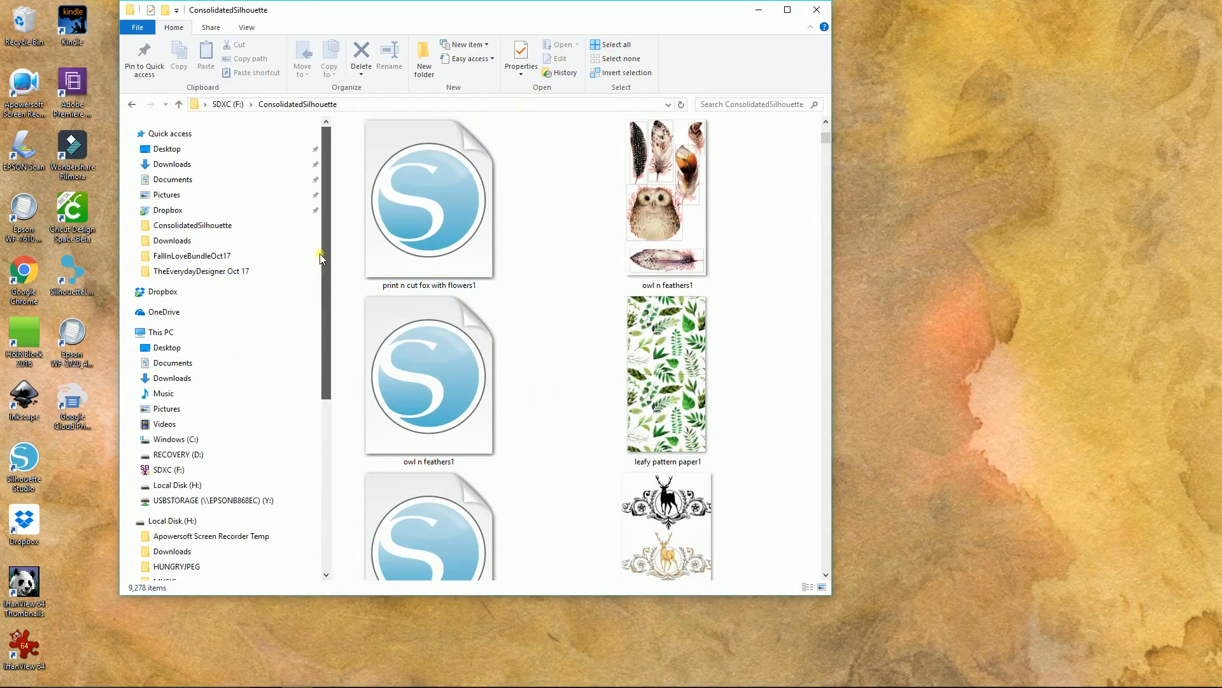
{"action": "mouse_move", "coordinate": [830, 136]}
{"action": "left_mouse_down"}
{"action": "mouse_move", "coordinate": [833, 98]}
{"action": "mouse_move", "coordinate": [831, 144]}
{"action": "mouse_move", "coordinate": [828, 126]}
{"action": "left_mouse_up"}
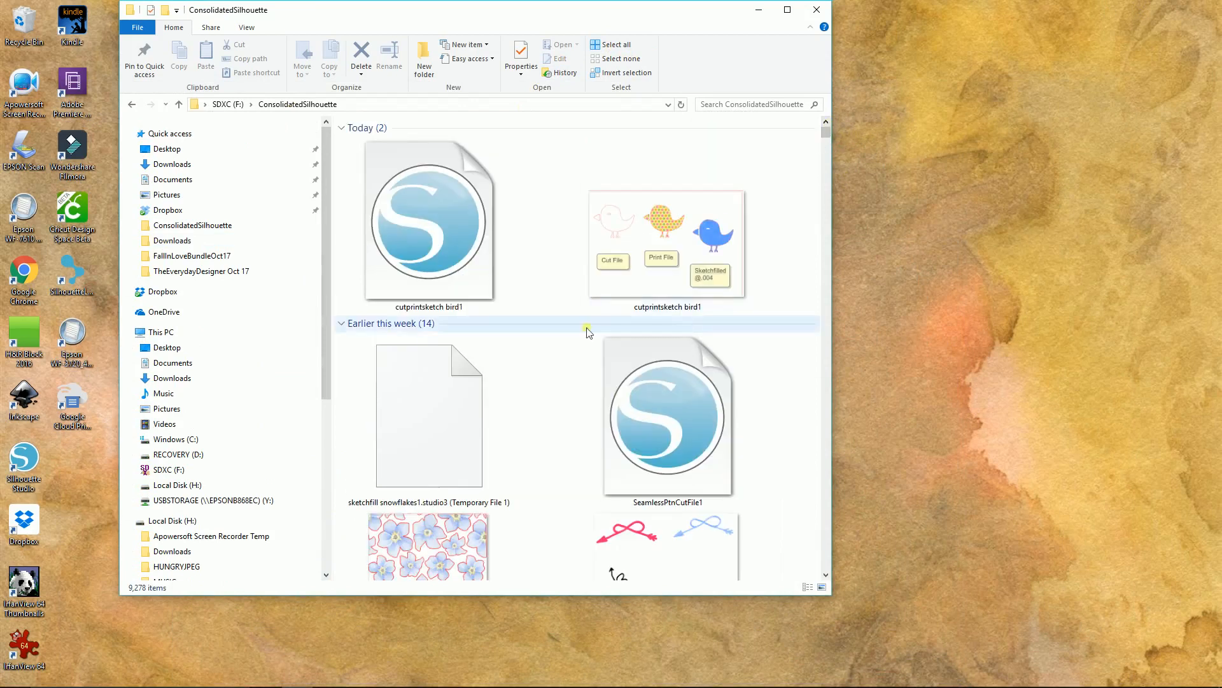
- Open the cutprintsketch bird1 picture to check the captured preview, and close the viewer
{"action": "mouse_move", "coordinate": [390, 276]}
{"action": "double_click", "coordinate": [670, 235]}
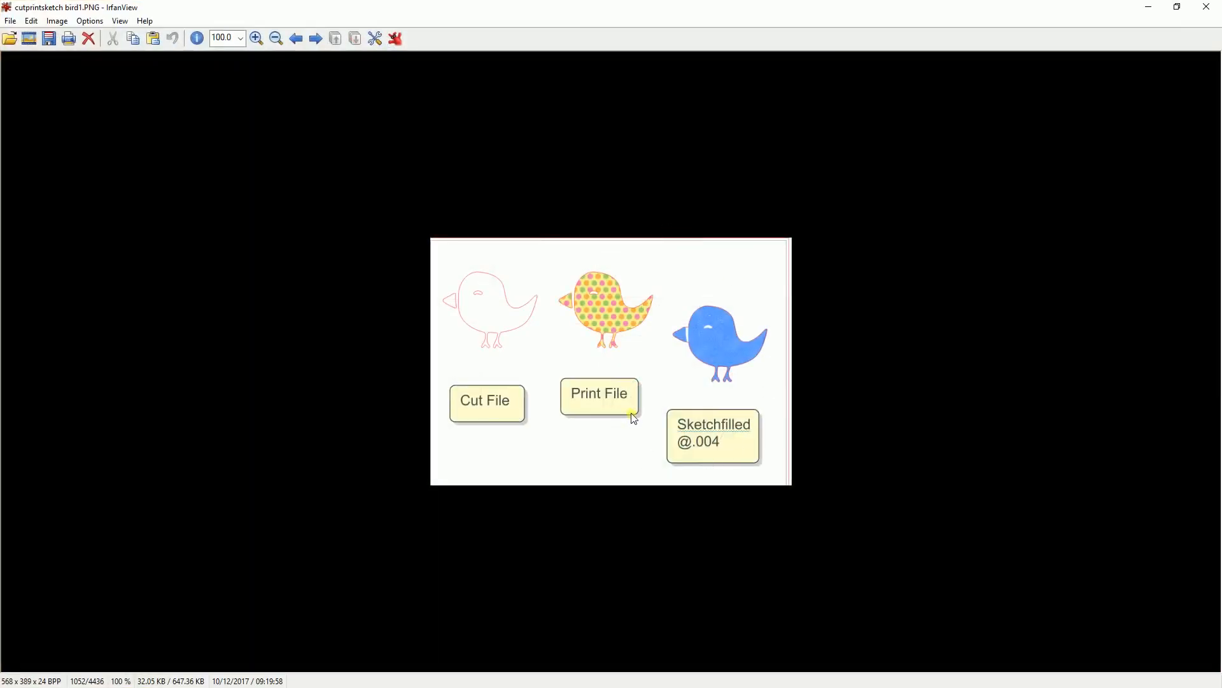
{"action": "left_click", "coordinate": [1216, 10]}
{"action": "mouse_move", "coordinate": [438, 244]}
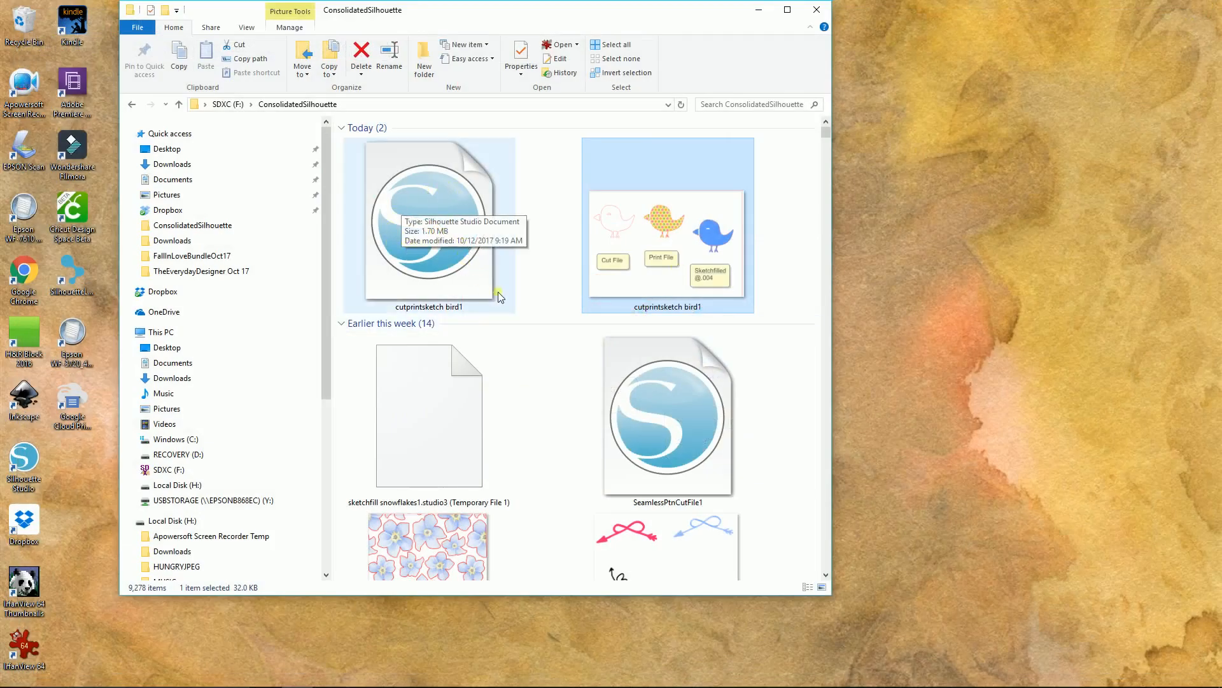
- Browse the recent design files in ConsolidatedSilhouette and compare them with their same-named preview pictures
{"action": "scroll", "coordinate": [668, 382], "scroll_direction": "down", "scroll_amount": 3}
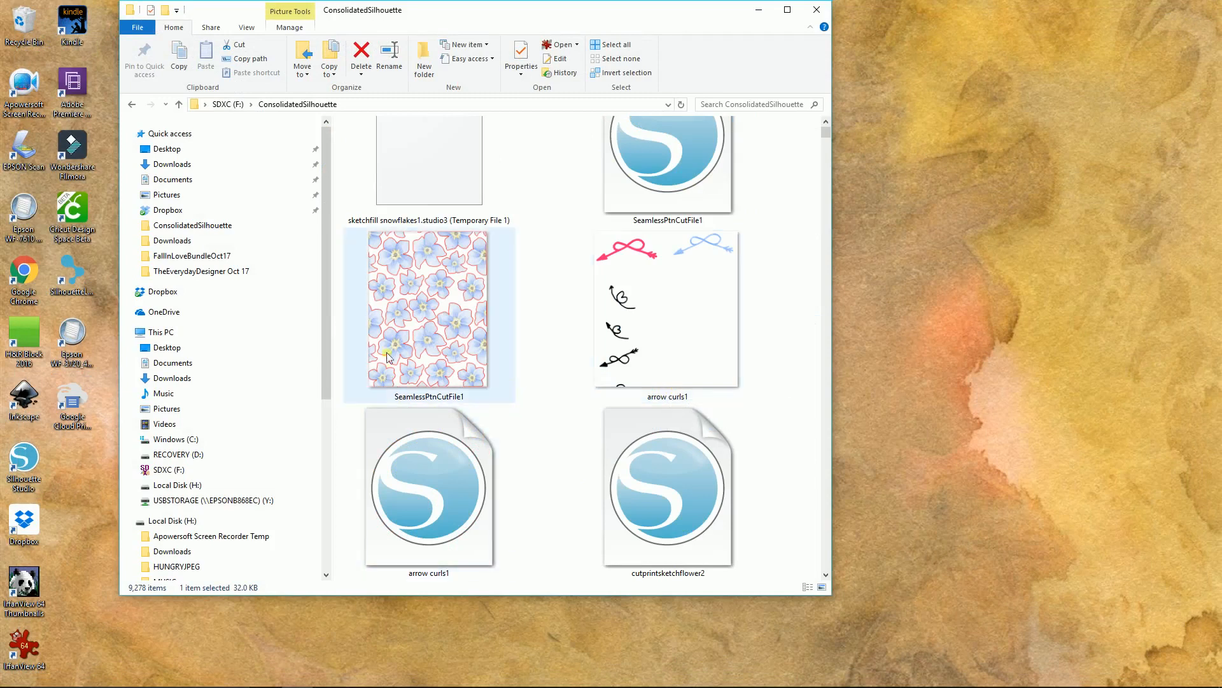
{"action": "scroll", "coordinate": [675, 369], "scroll_direction": "down", "scroll_amount": 3}
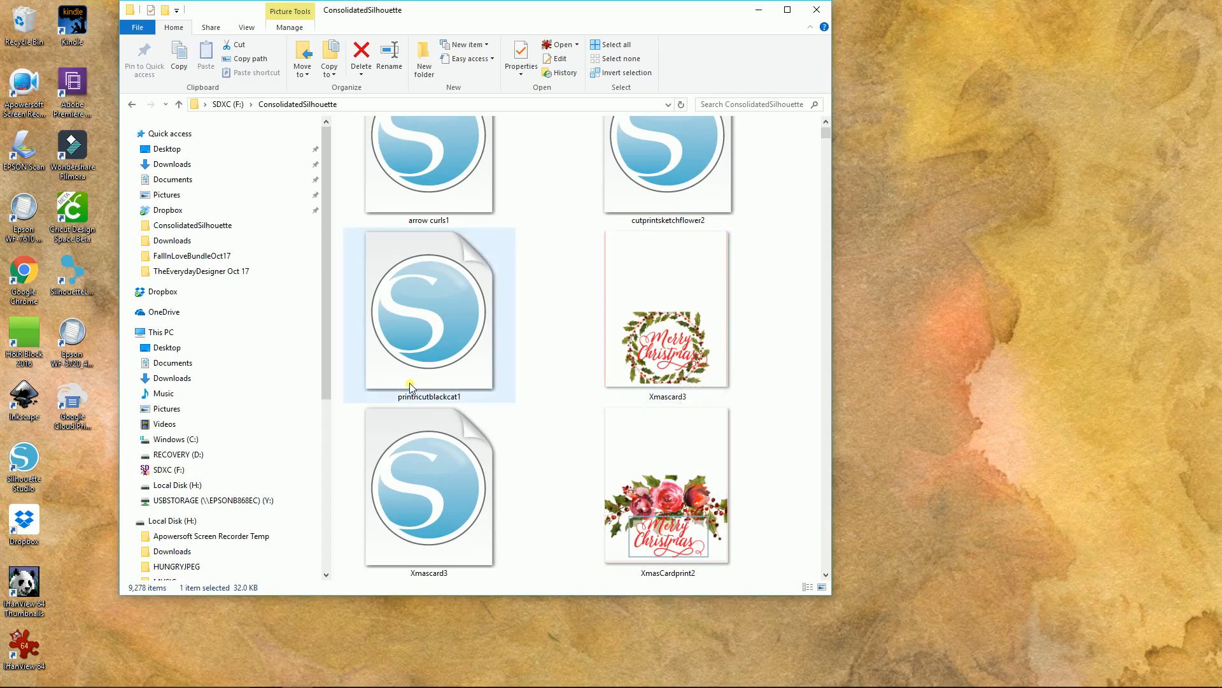
{"action": "scroll", "coordinate": [502, 482], "scroll_direction": "down", "scroll_amount": 1}
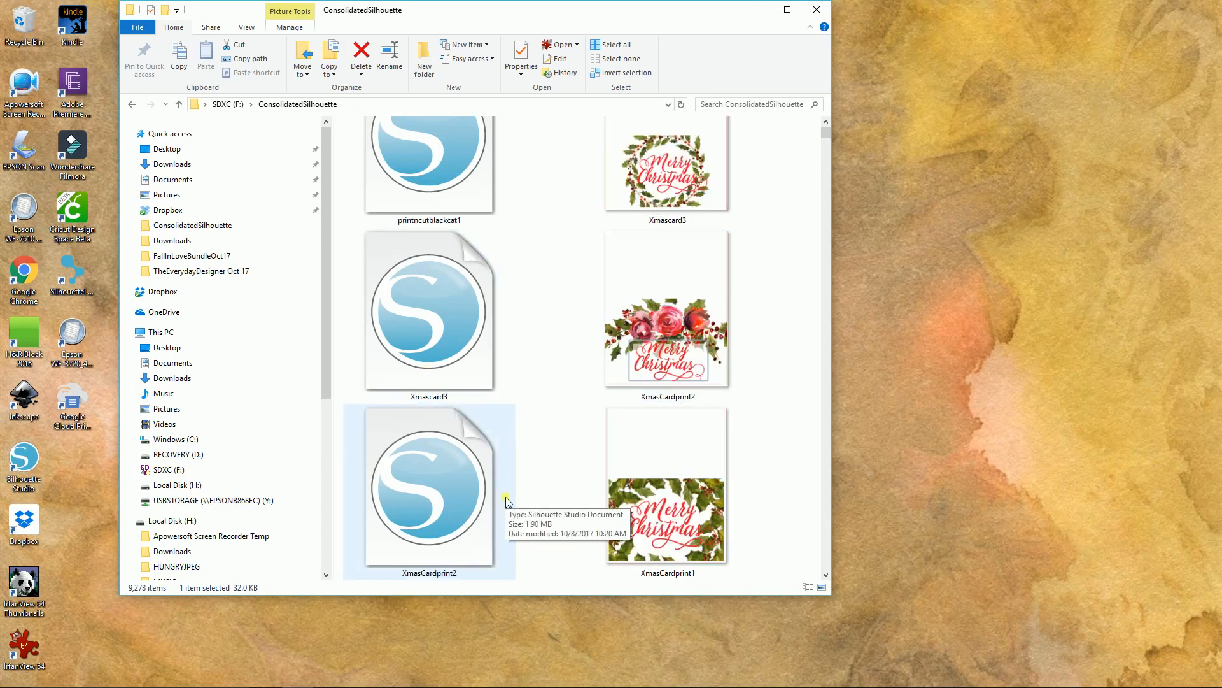
{"action": "scroll", "coordinate": [506, 500], "scroll_direction": "down", "scroll_amount": 5}
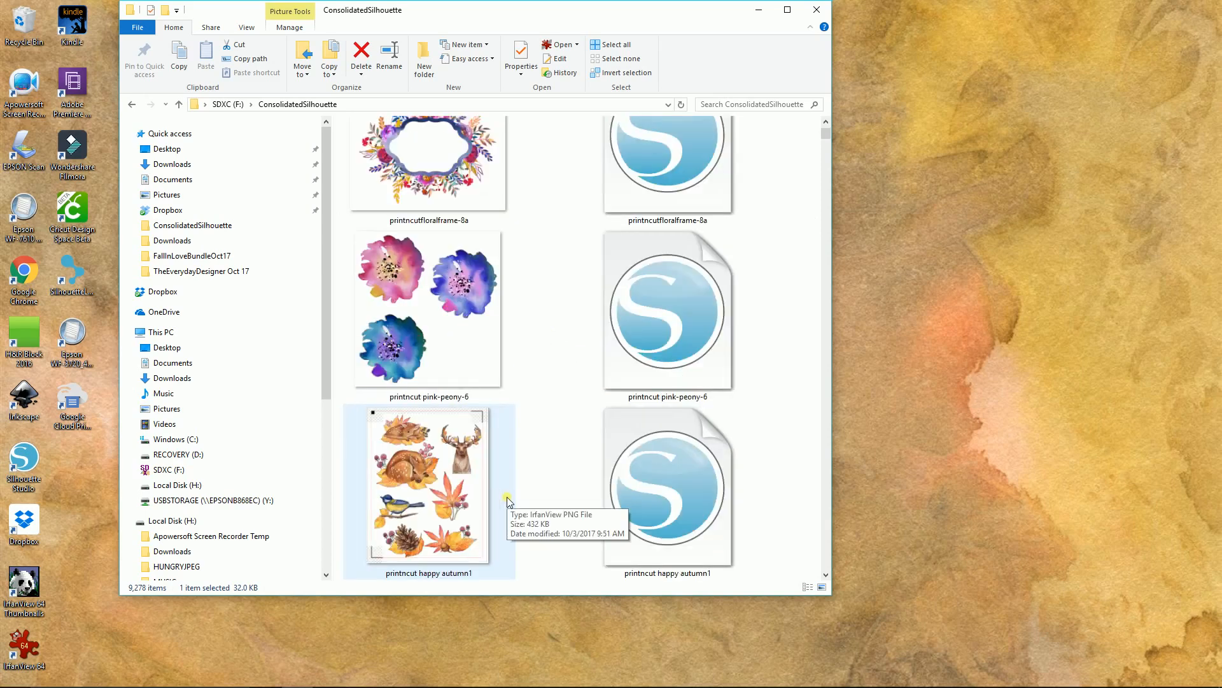
{"action": "scroll", "coordinate": [507, 500], "scroll_direction": "down", "scroll_amount": 1}
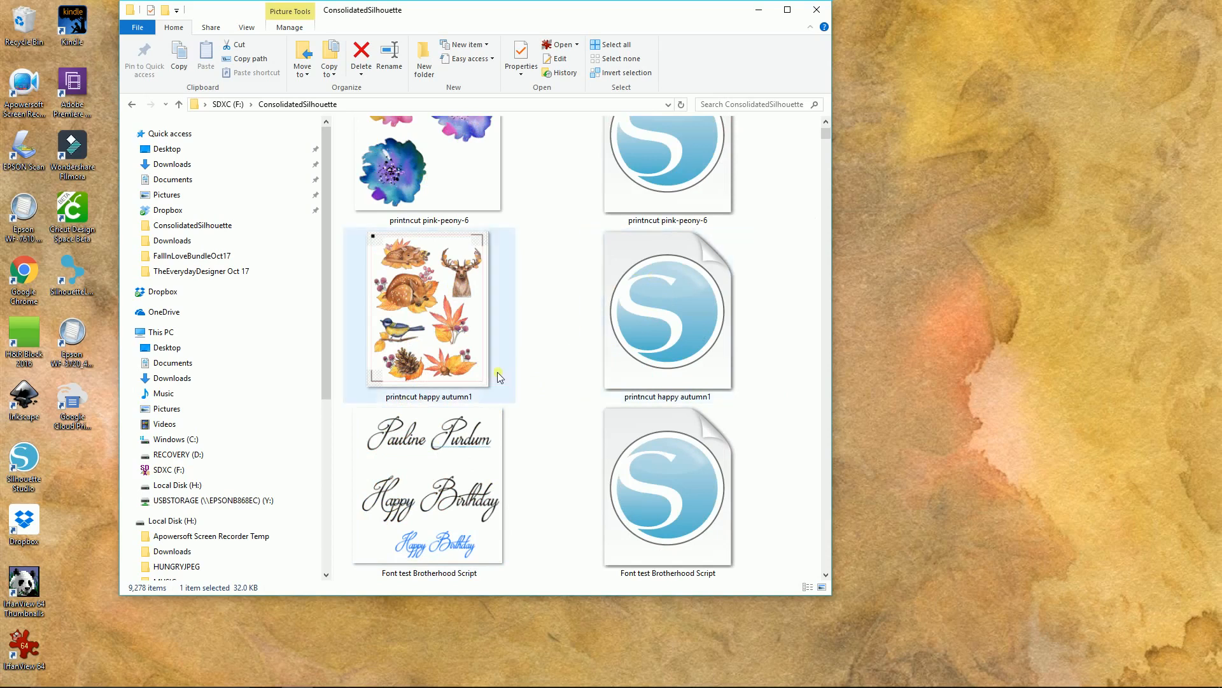
{"action": "scroll", "coordinate": [498, 373], "scroll_direction": "down", "scroll_amount": 5}
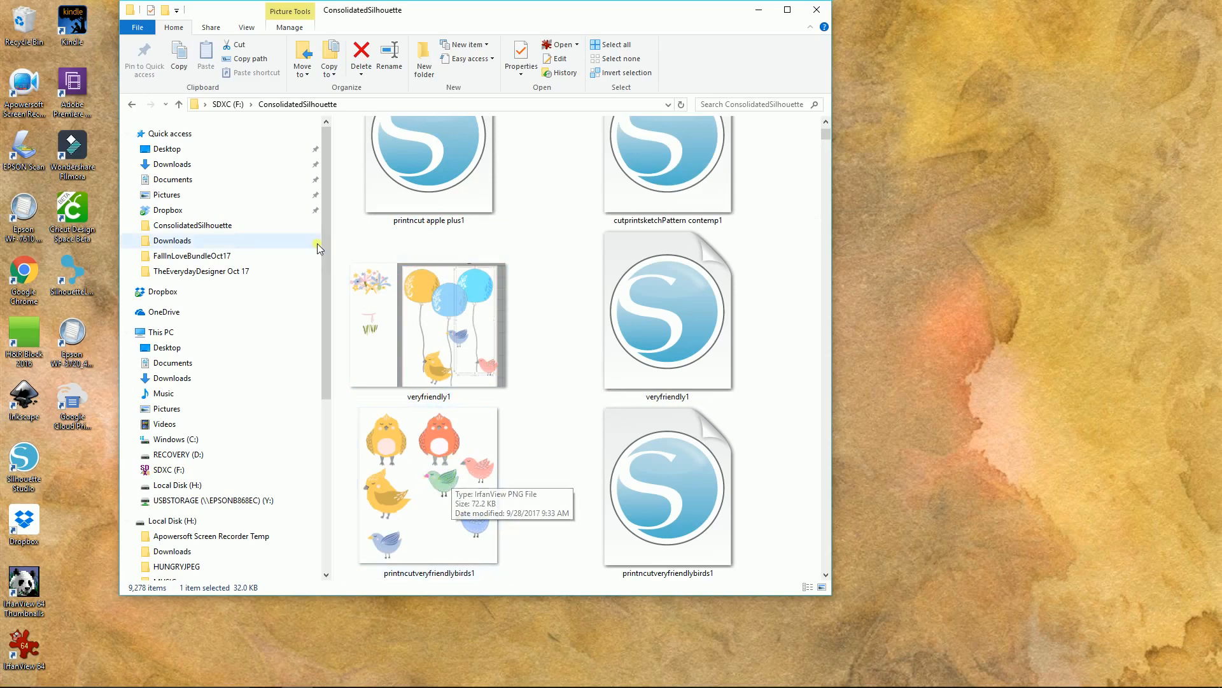
- Widen the folder window and look through the older cut, print and sketch designs alongside their preview pictures
{"action": "left_click", "coordinate": [247, 27]}
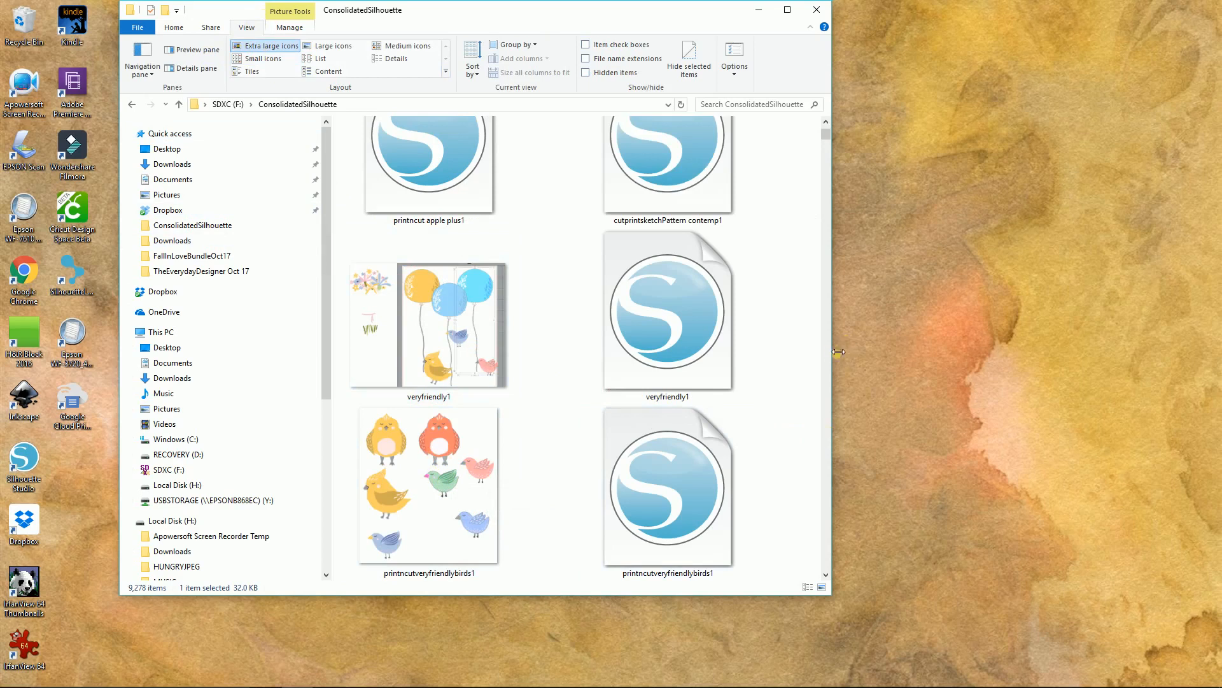
{"action": "left_click_drag", "start_coordinate": [838, 352], "coordinate": [1127, 319]}
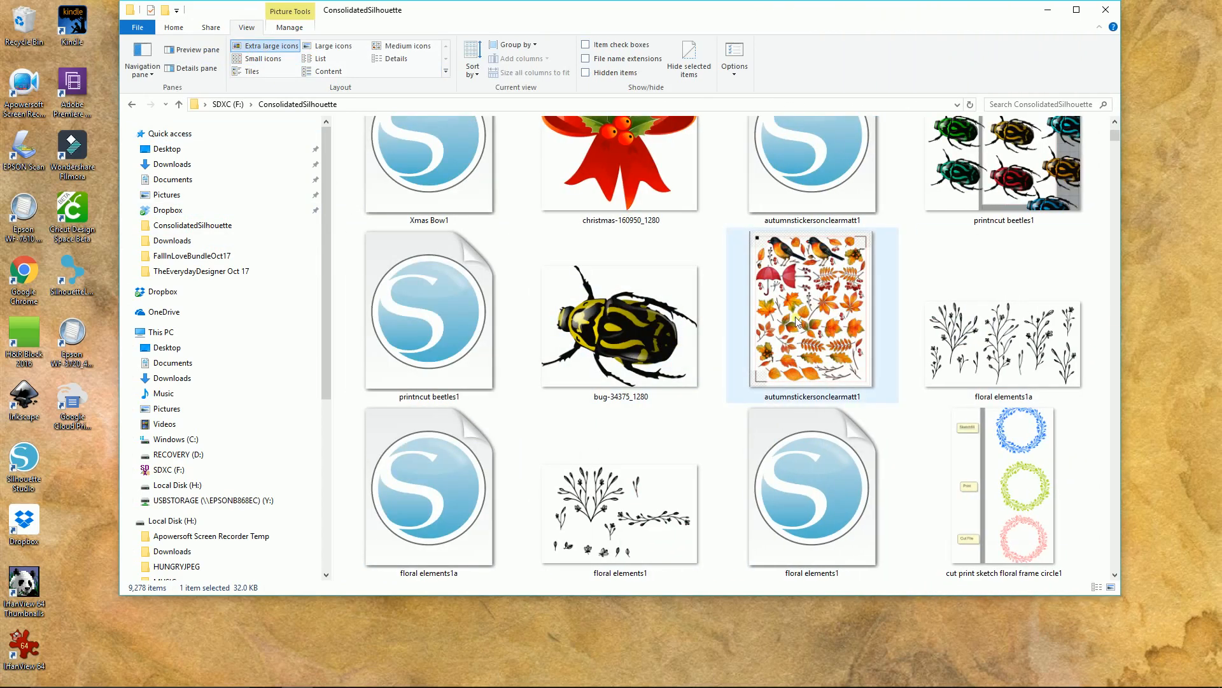
{"action": "scroll", "coordinate": [533, 488], "scroll_direction": "down", "scroll_amount": 3}
{"action": "scroll", "coordinate": [535, 489], "scroll_direction": "down", "scroll_amount": 3}
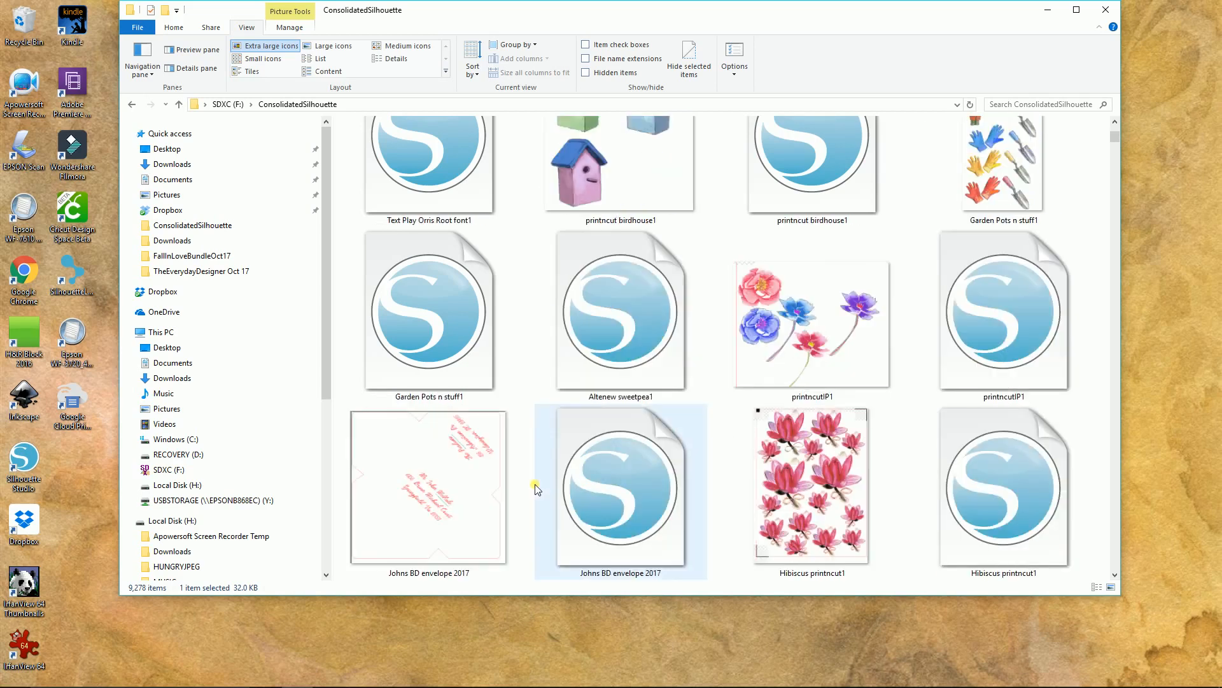
{"action": "scroll", "coordinate": [535, 489], "scroll_direction": "down", "scroll_amount": 3}
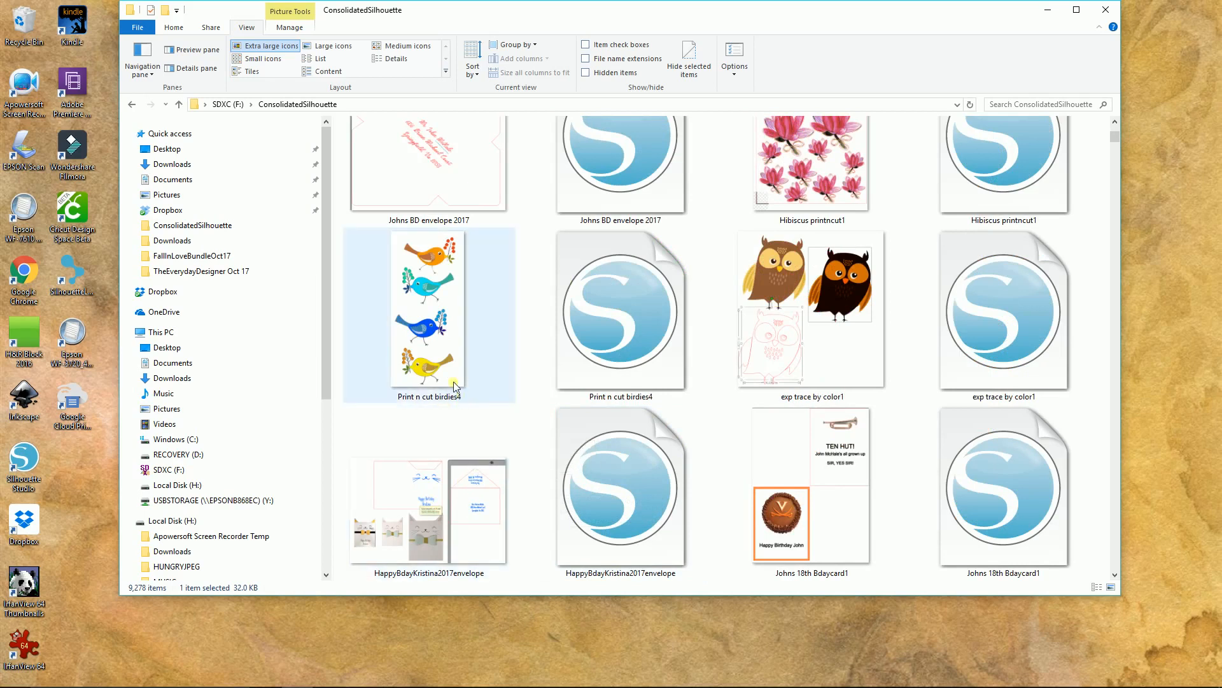
{"action": "scroll", "coordinate": [491, 337], "scroll_direction": "down", "scroll_amount": 2}
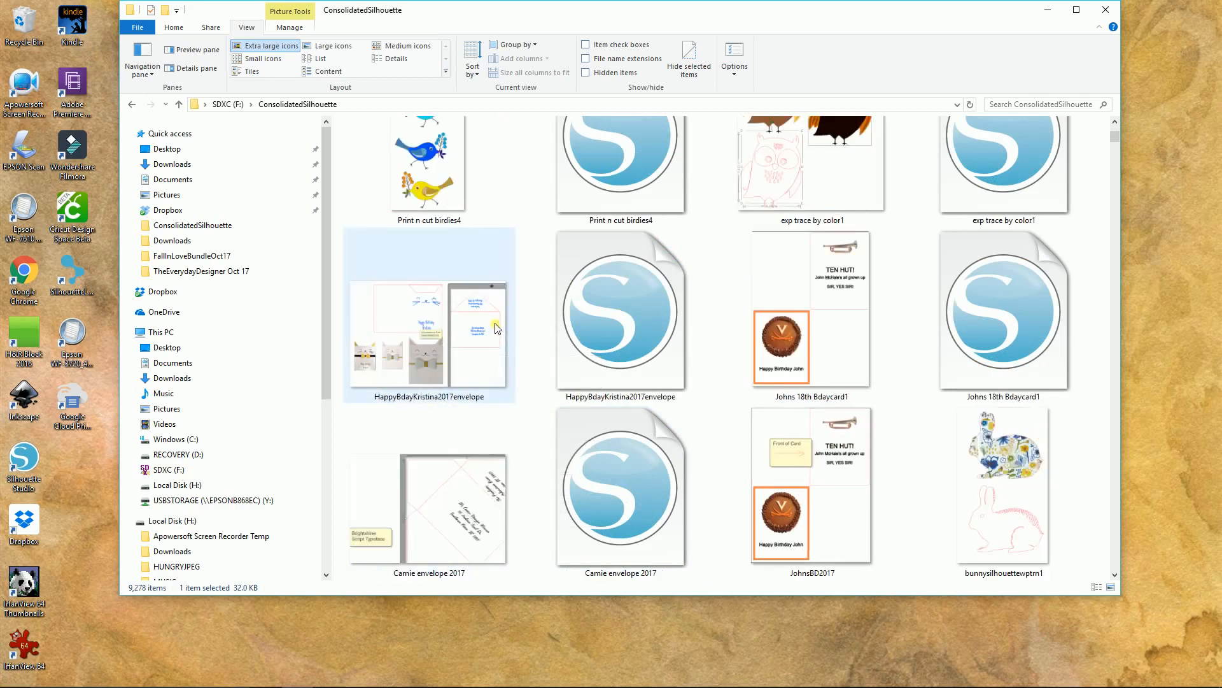
{"action": "scroll", "coordinate": [497, 326], "scroll_direction": "down", "scroll_amount": 2}
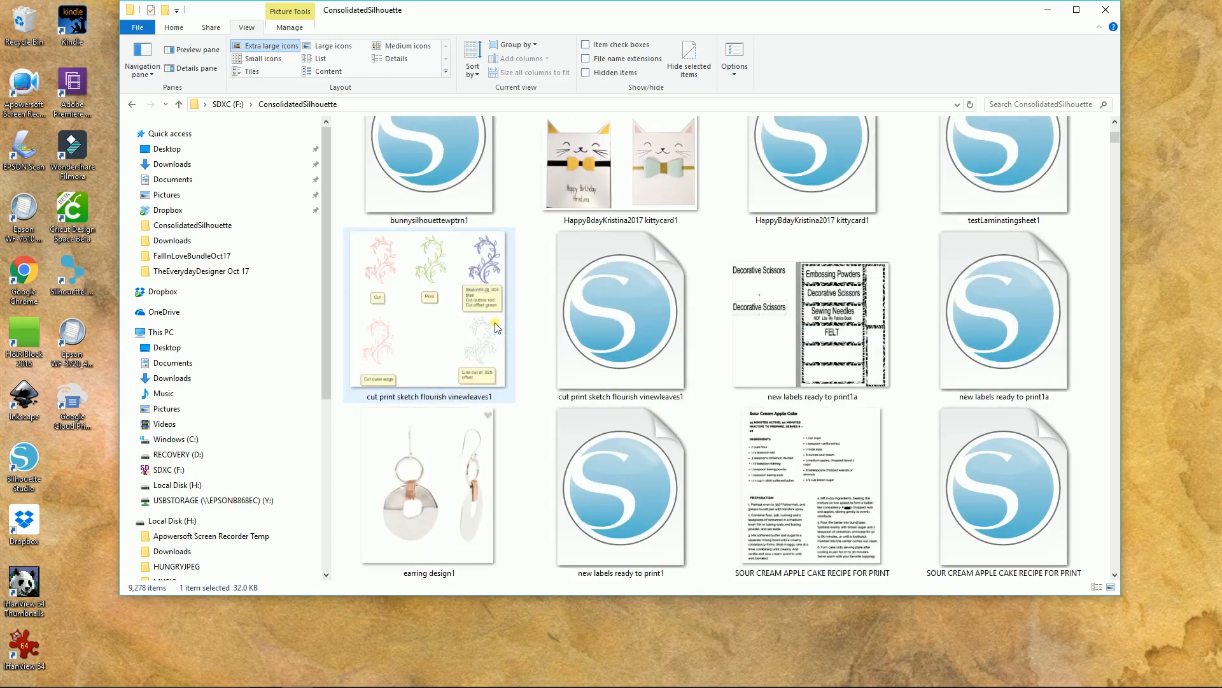
{"action": "scroll", "coordinate": [496, 327], "scroll_direction": "down", "scroll_amount": 3}
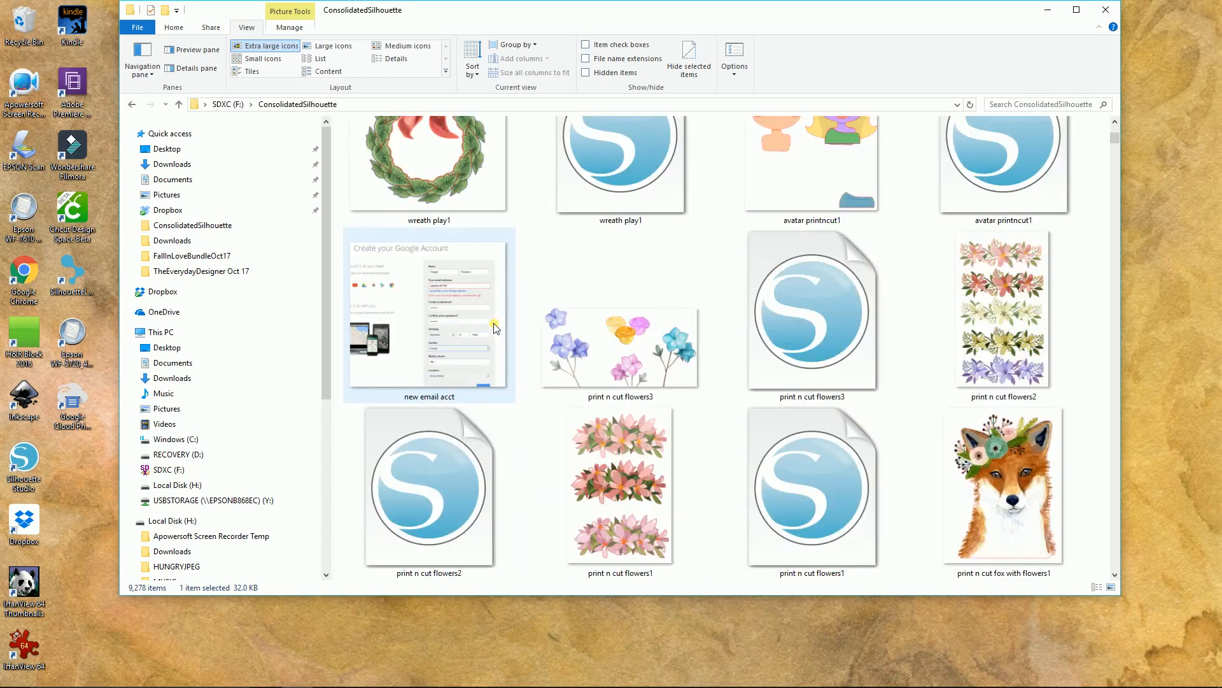
{"action": "scroll", "coordinate": [495, 325], "scroll_direction": "down", "scroll_amount": 1}
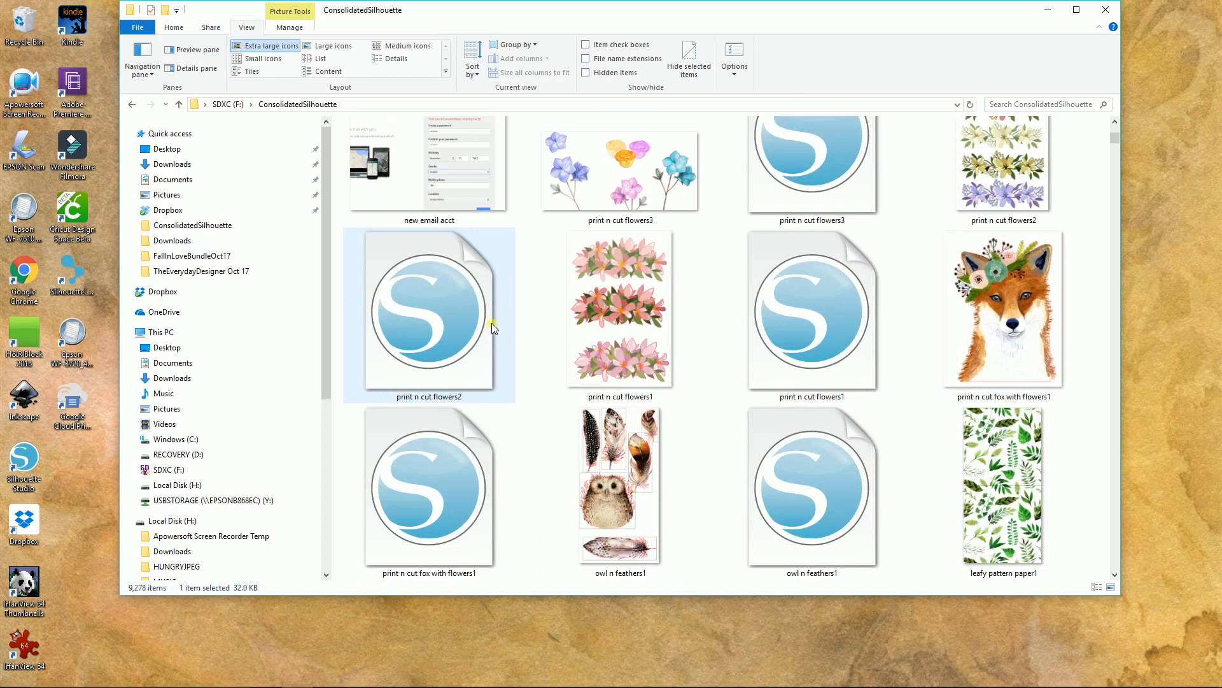
{"action": "scroll", "coordinate": [491, 323], "scroll_direction": "down", "scroll_amount": 1}
{"action": "scroll", "coordinate": [490, 323], "scroll_direction": "down", "scroll_amount": 1}
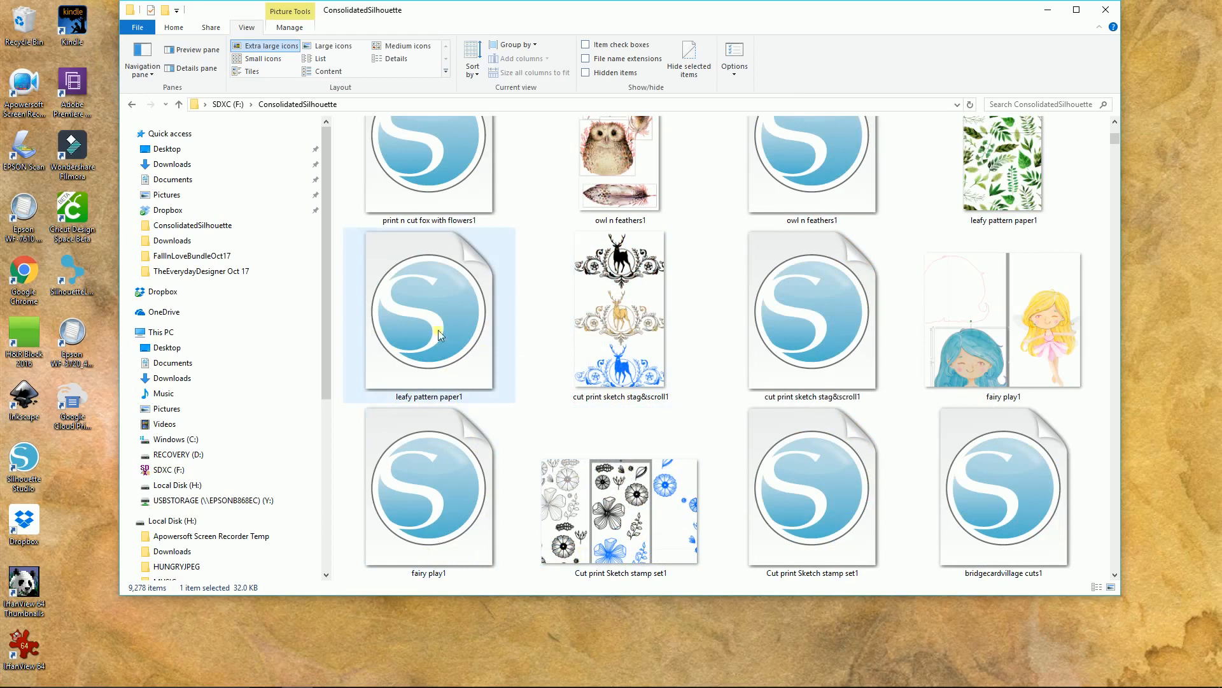
{"action": "scroll", "coordinate": [467, 299], "scroll_direction": "down", "scroll_amount": 3}
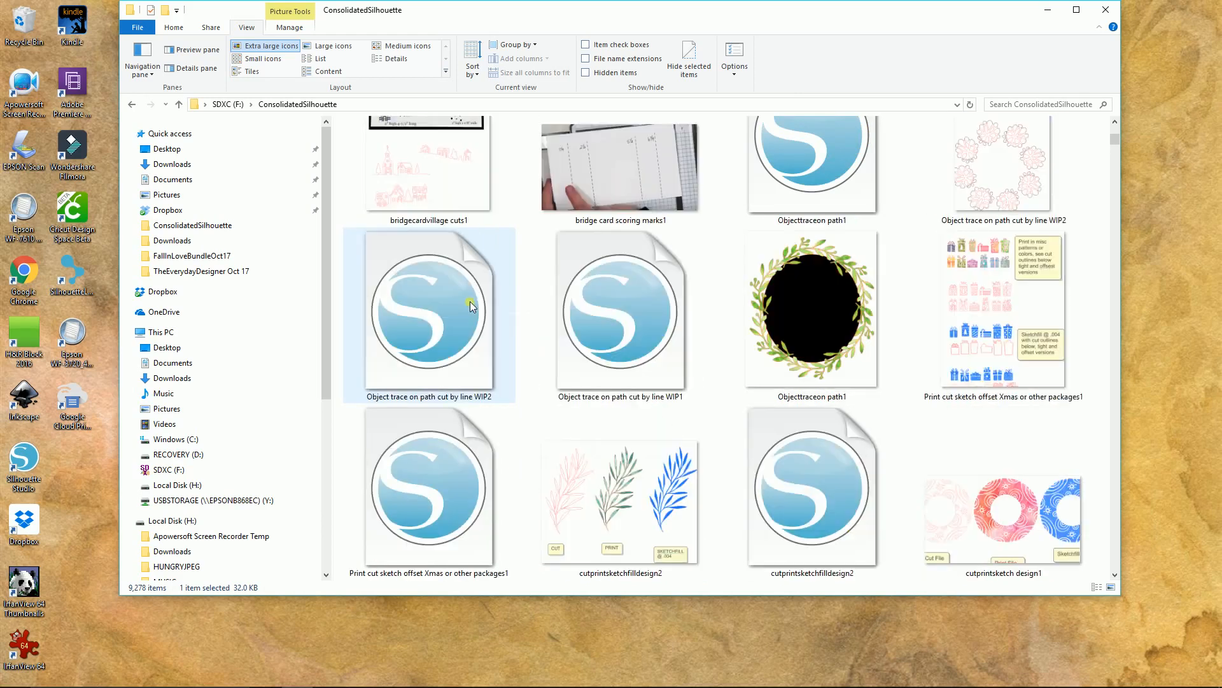
{"action": "scroll", "coordinate": [470, 301], "scroll_direction": "down", "scroll_amount": 1}
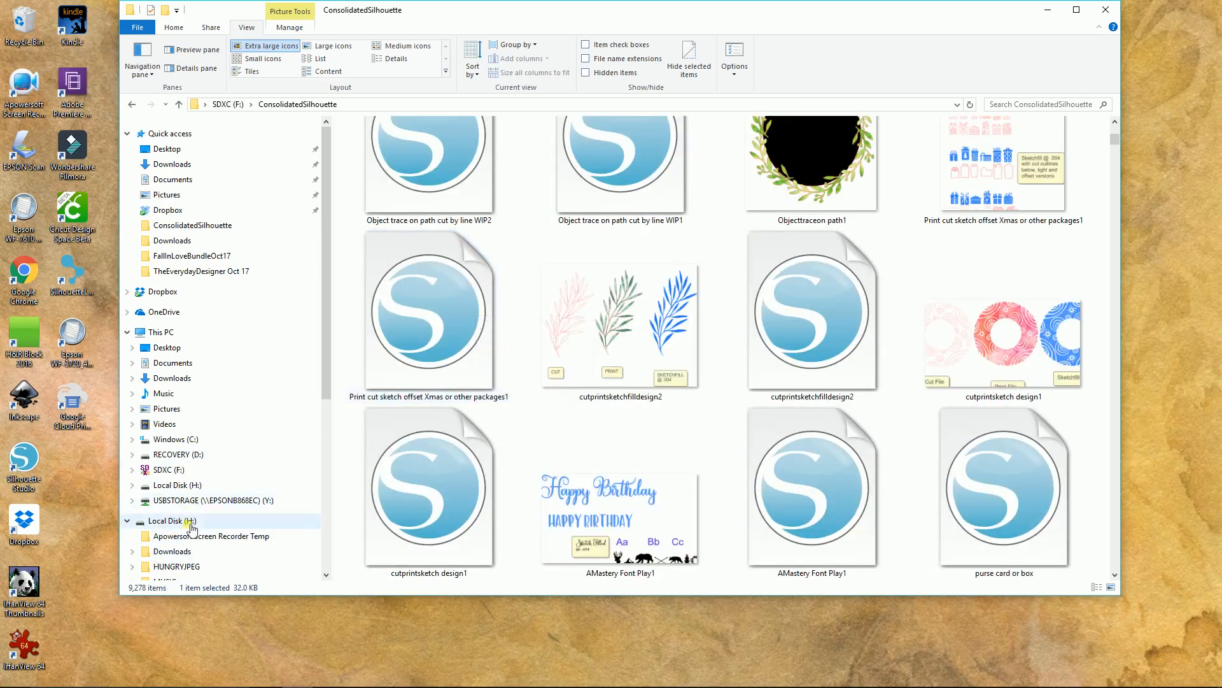